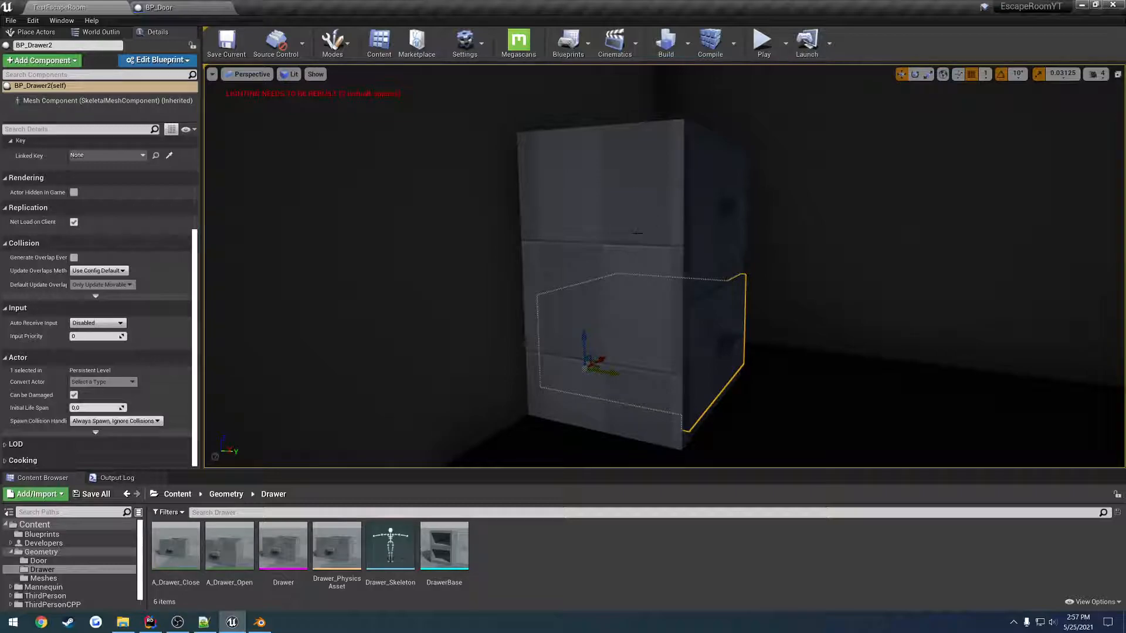
Create an Animation Blueprint in the Drawer folder with Drawer_Skeleton as its target skeleton
right_click_drag(637, 232, 706, 229)
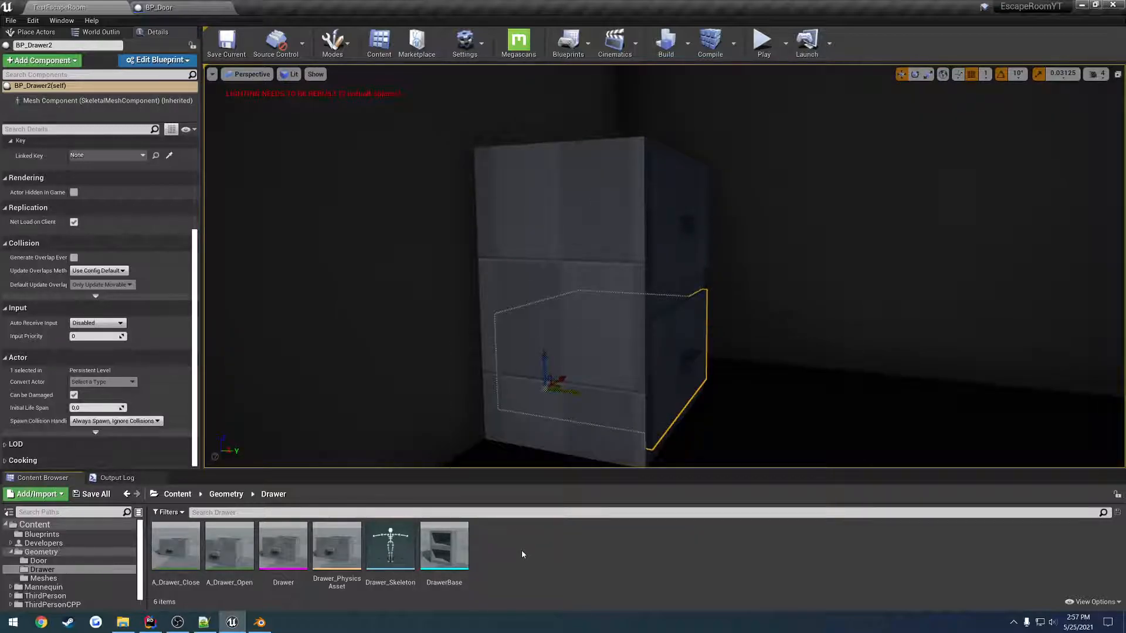
key("s")
right_click_drag(631, 307, 657, 324)
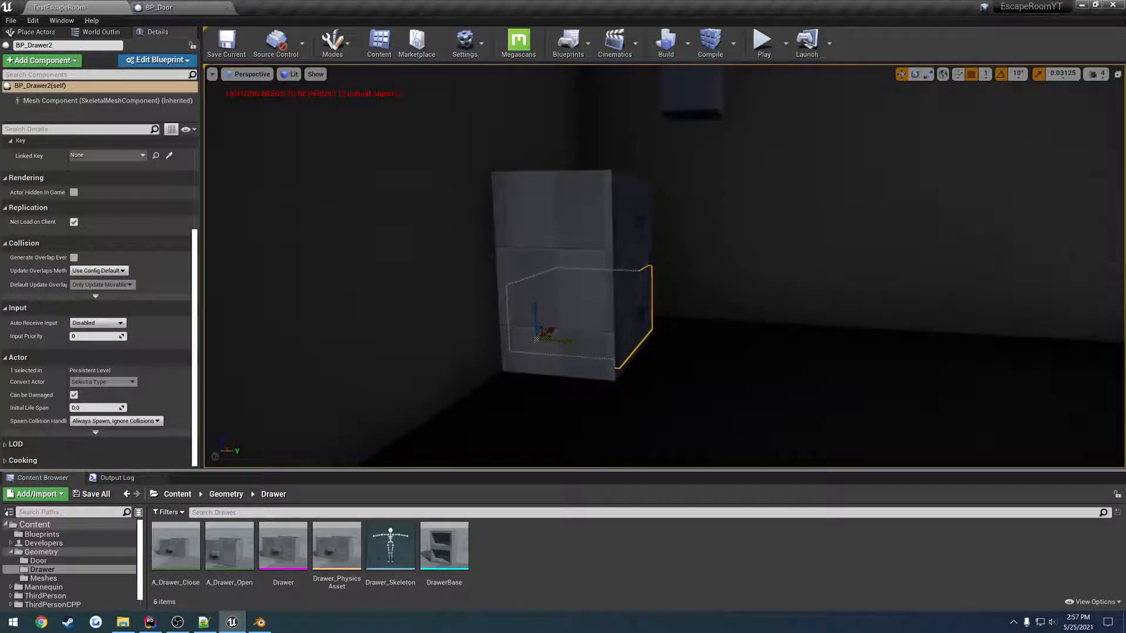
right_click(563, 537)
mouse_move(618, 376)
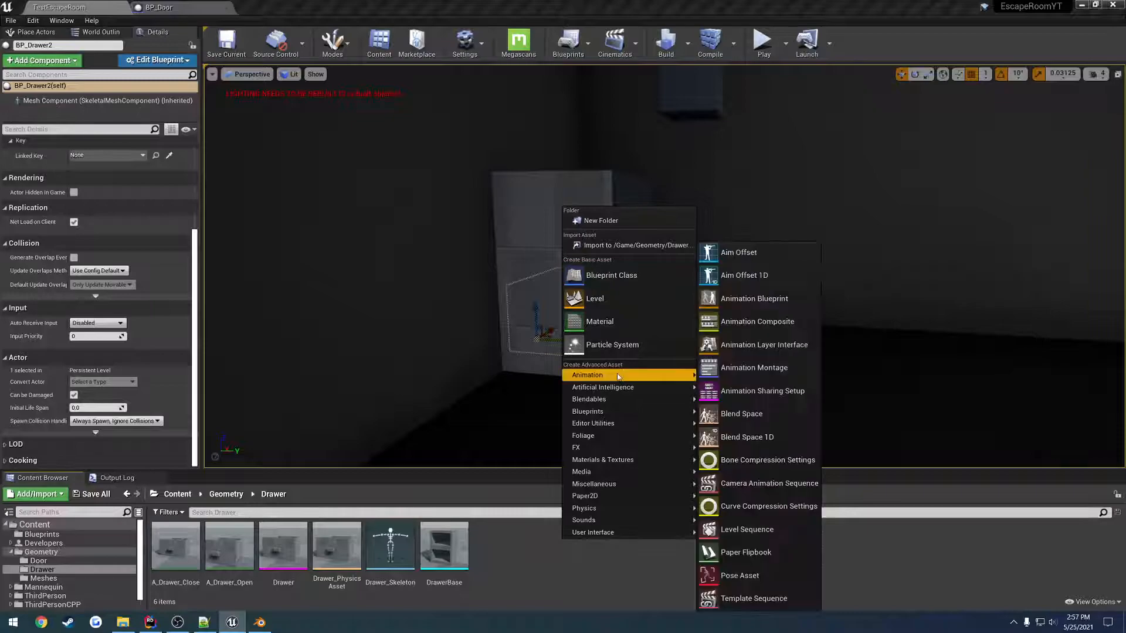
left_click(770, 304)
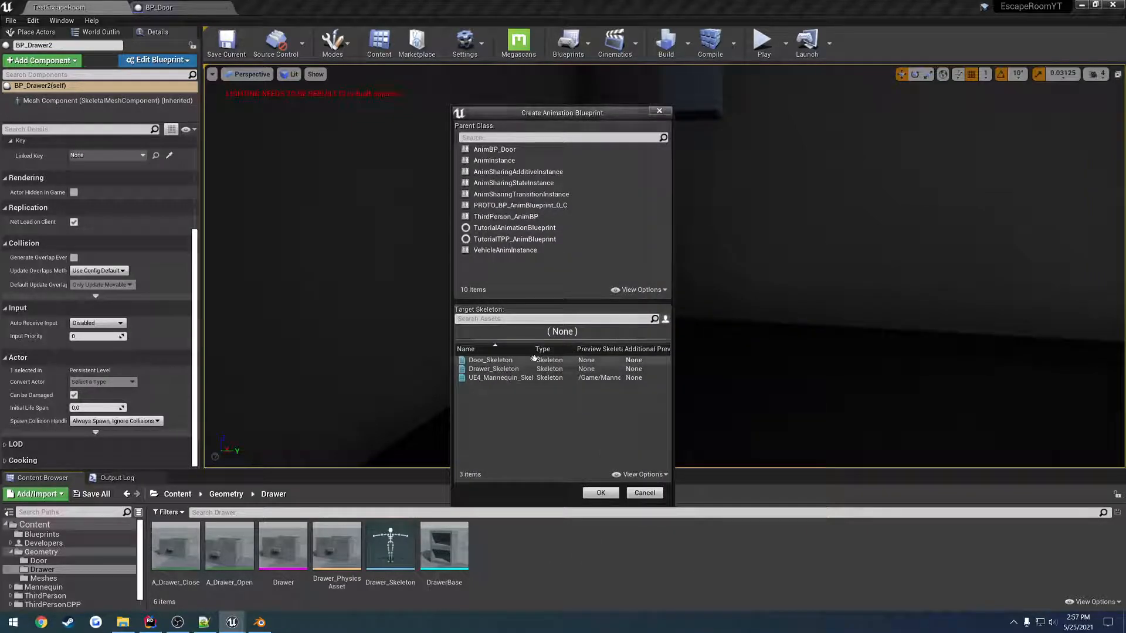
left_click(513, 369)
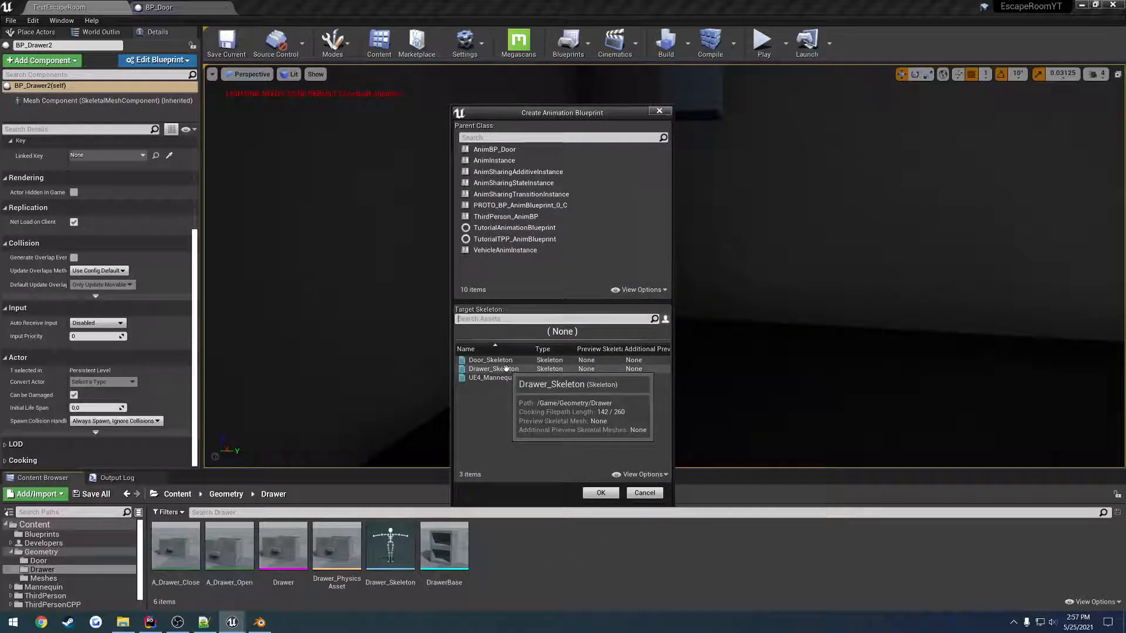
left_click(600, 493)
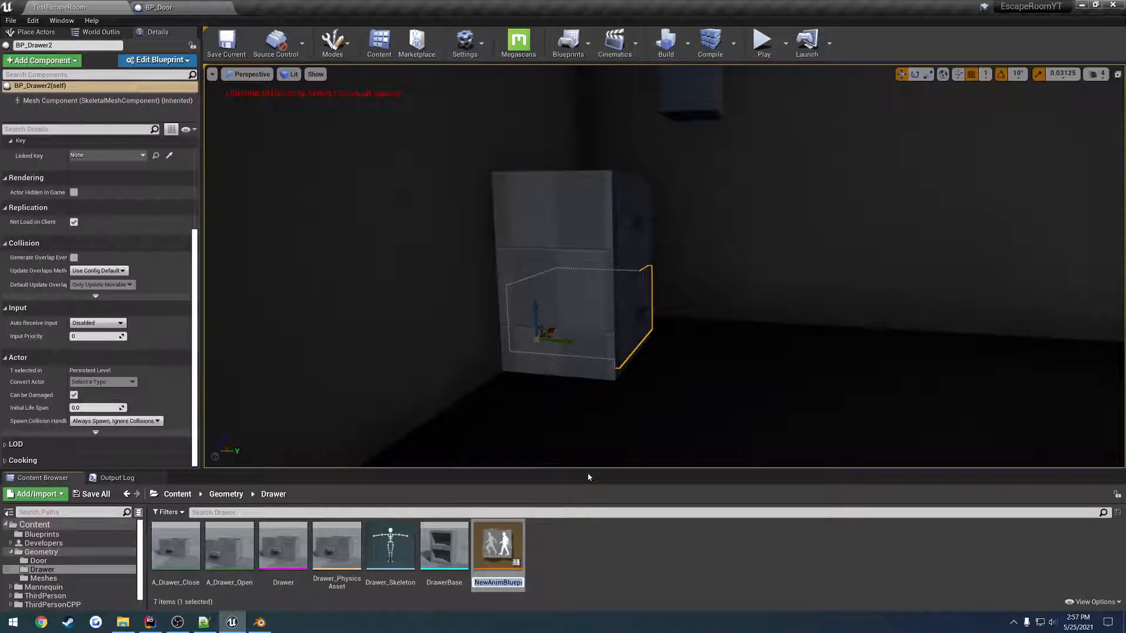
key("Return")
Check the asset naming in the Door folder and rename the new drawer Animation Blueprint as AnimBP_Drawer
left_click(223, 495)
double_click(176, 545)
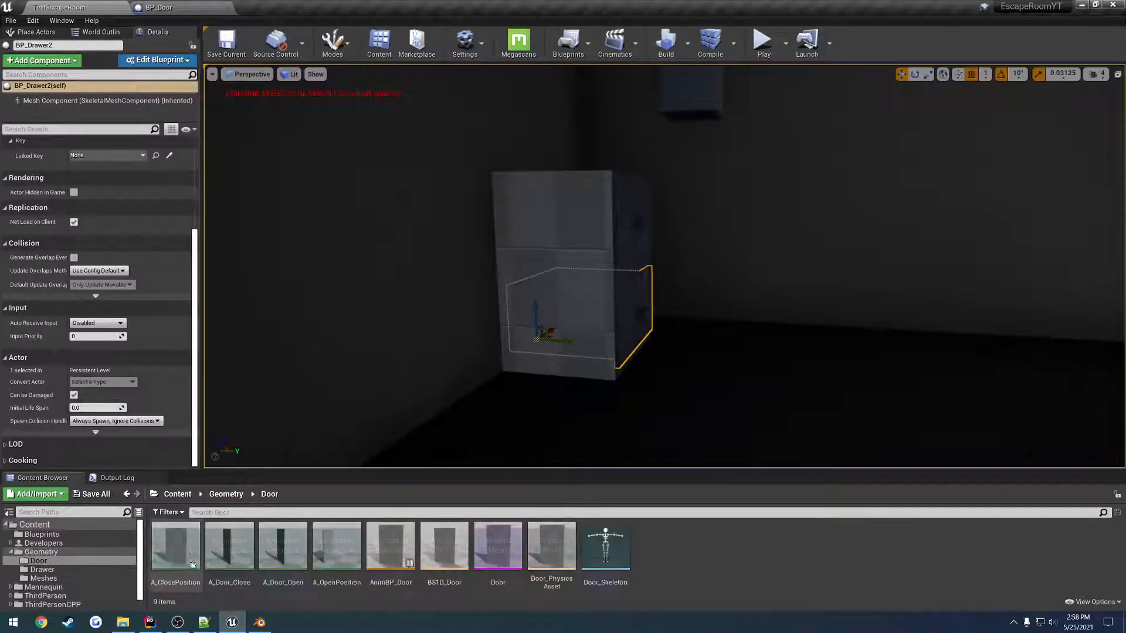
key("alt+Left")
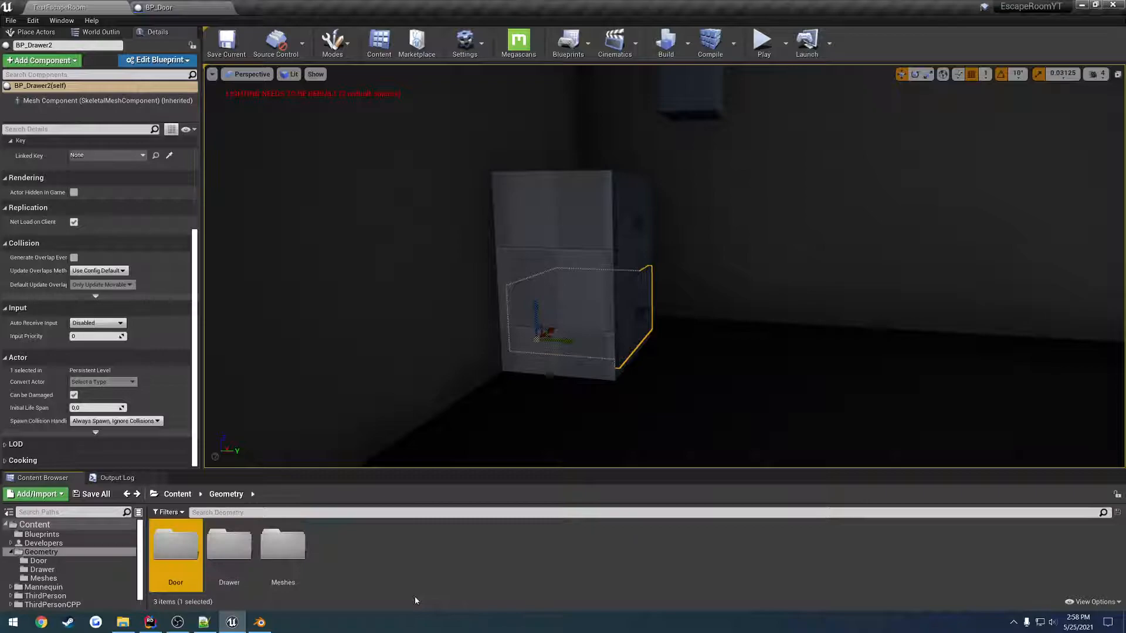
double_click(248, 561)
left_click(500, 574)
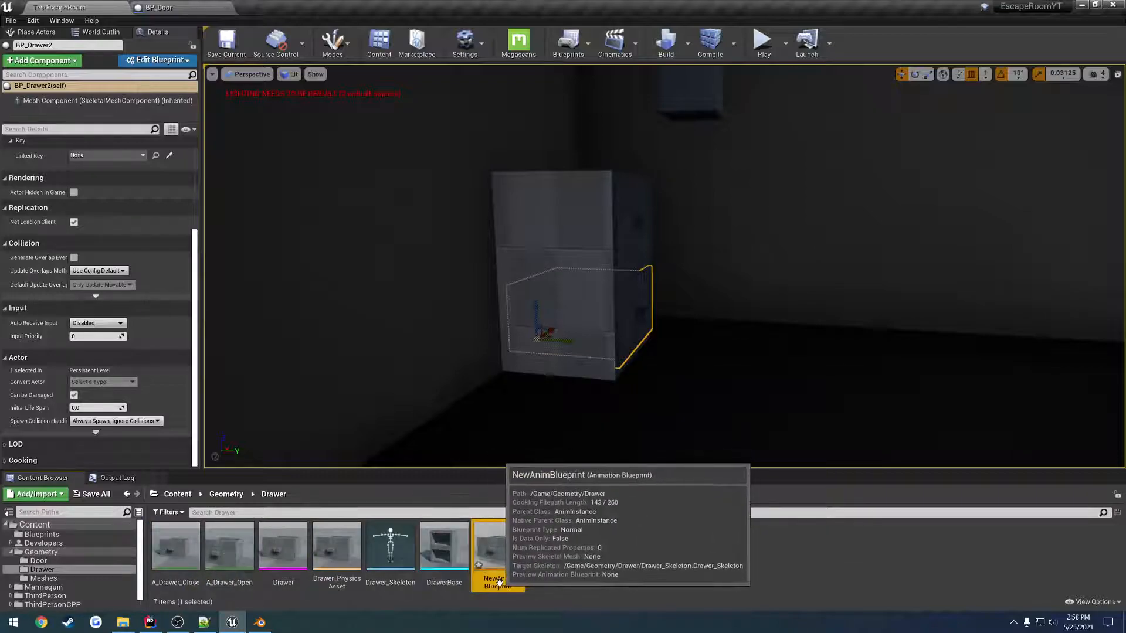
key("F2")
type("AnimBP_Drawer")
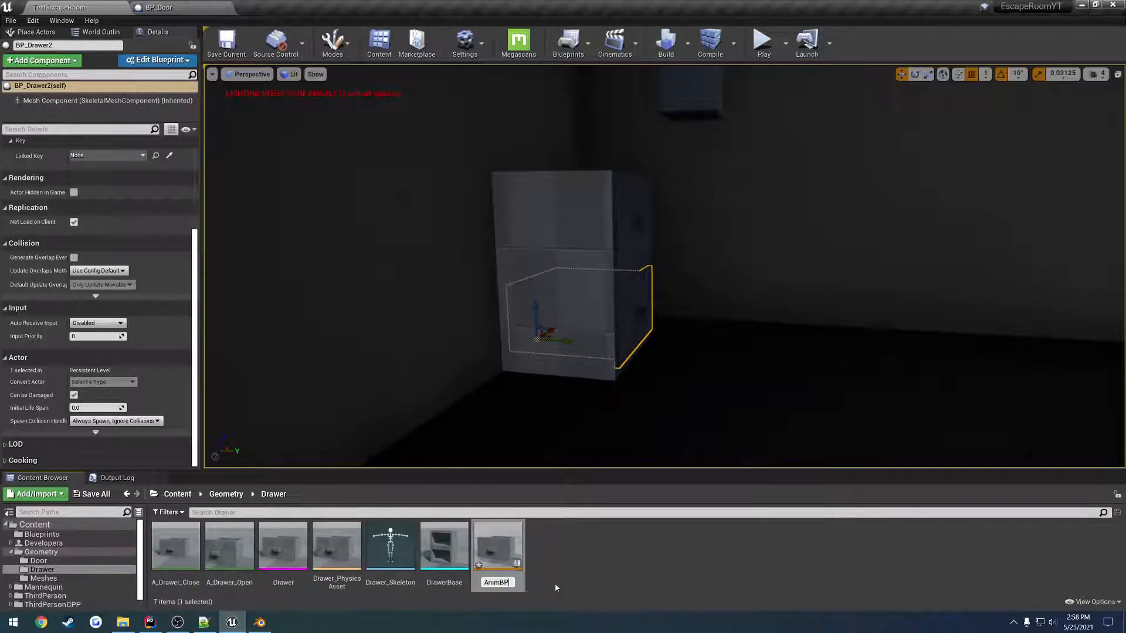
key("Return")
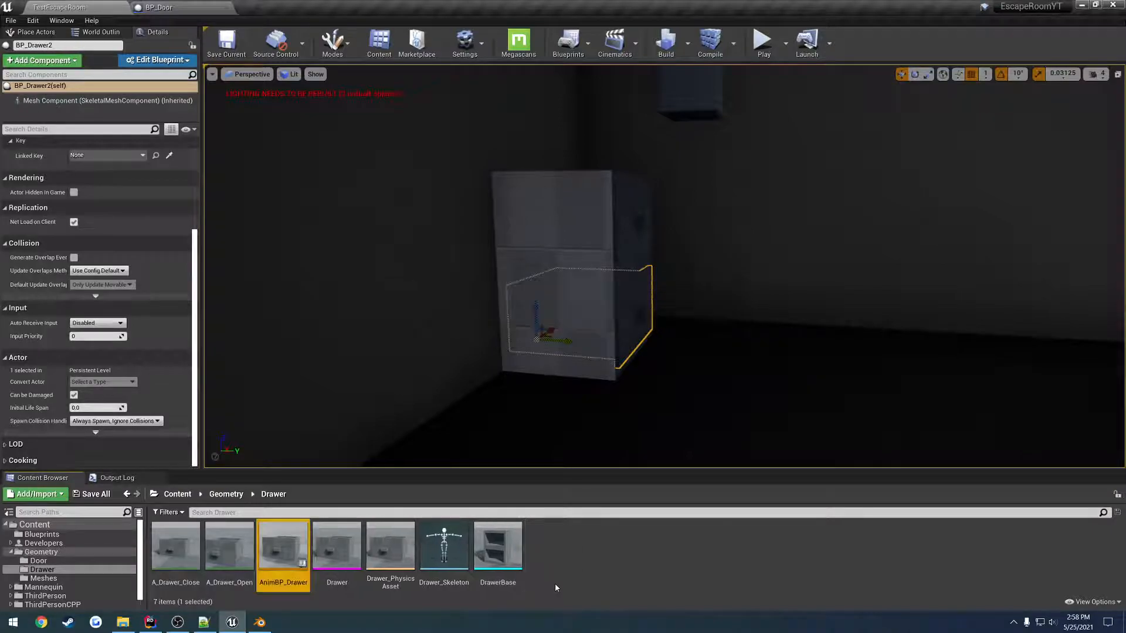
Add a state machine to the AnimGraph of AnimBP_Drawer, connect it to the Output Pose and compile
double_click(289, 554)
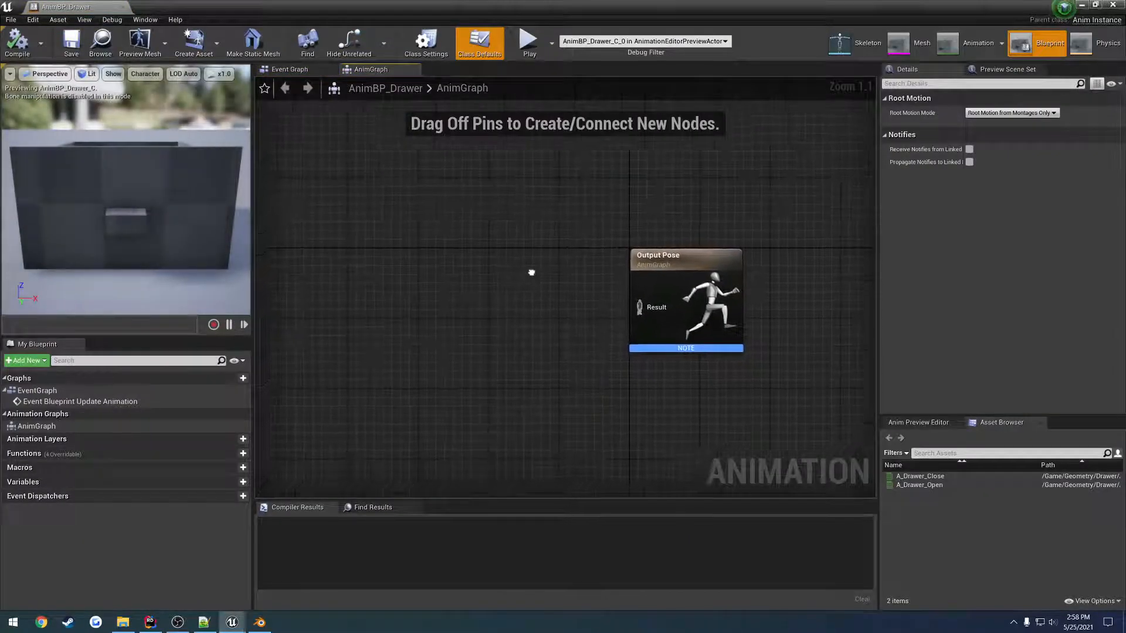
right_click(474, 286)
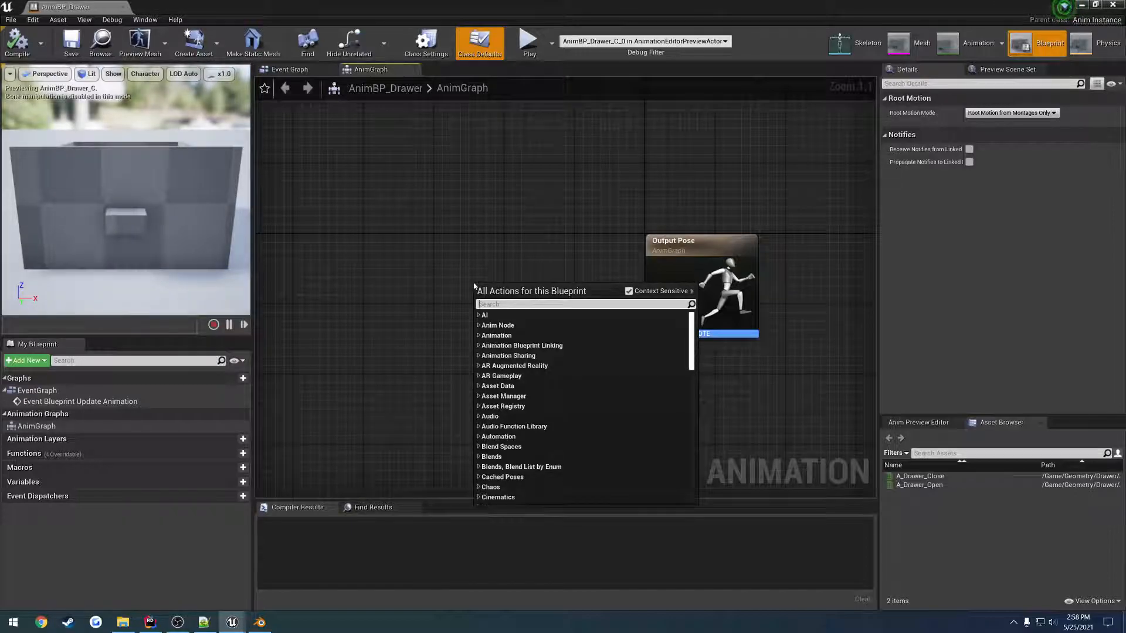
type("state")
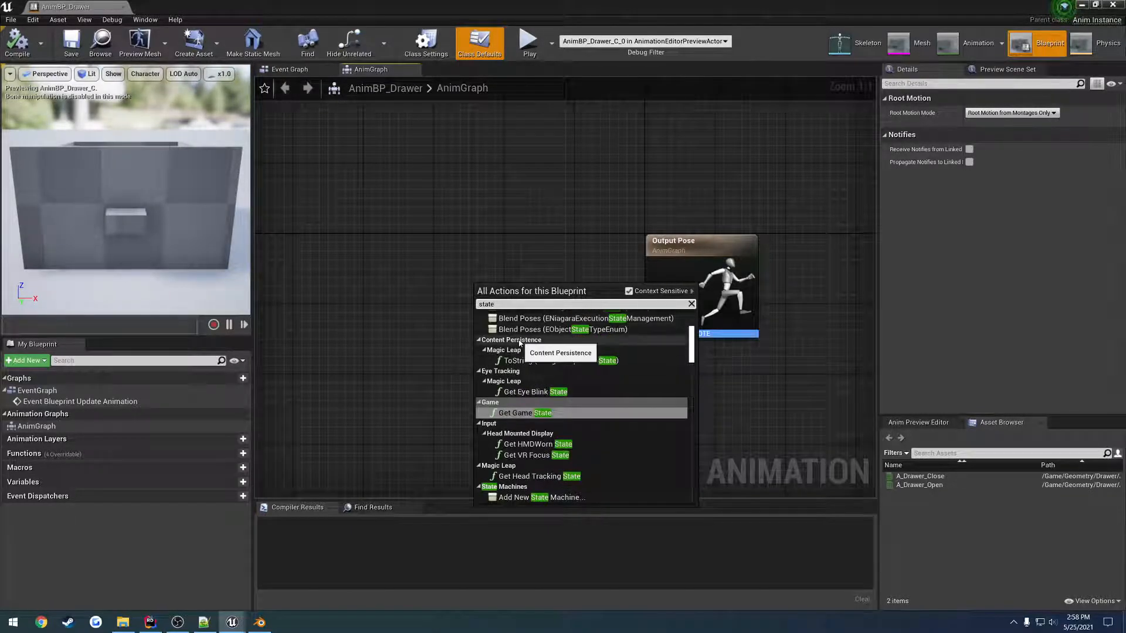
type("mach")
key("Return")
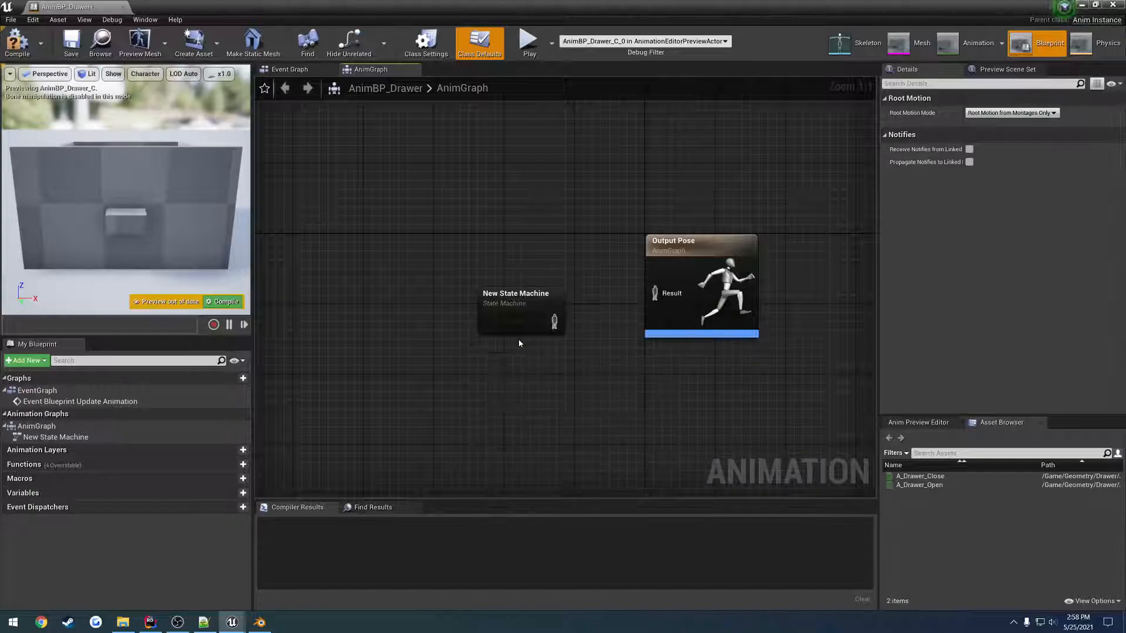
left_click_drag(505, 319, 655, 292)
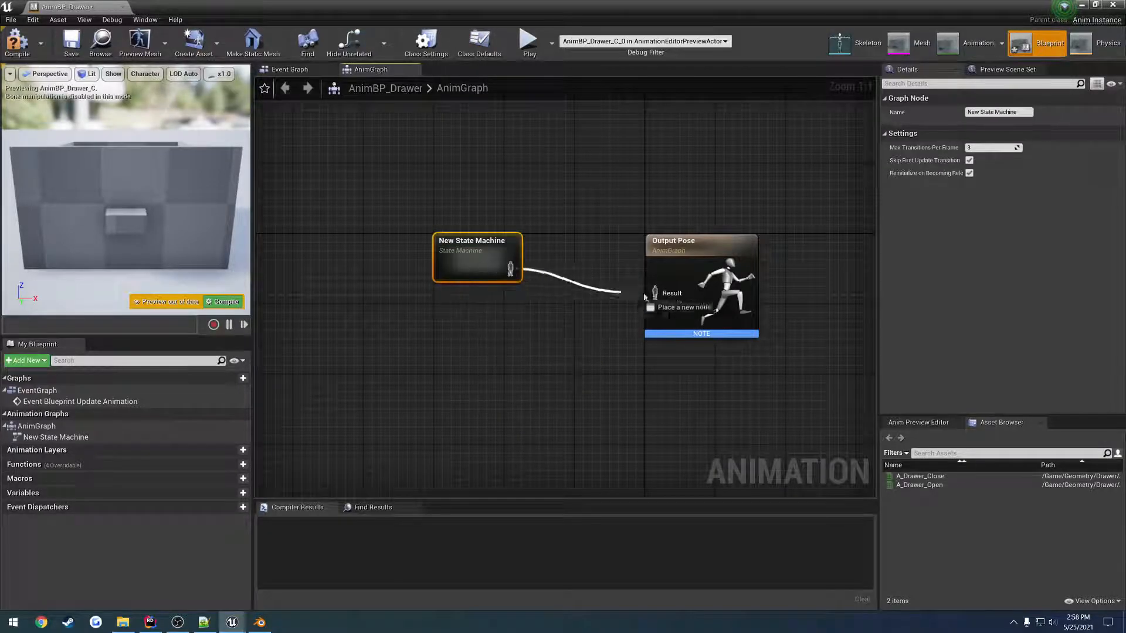
left_click(17, 43)
Dock the AnimBP_Drawer editor in the main window and add a state named OpenClose after Entry in the state machine
left_click_drag(82, 7, 305, 5)
double_click(472, 246)
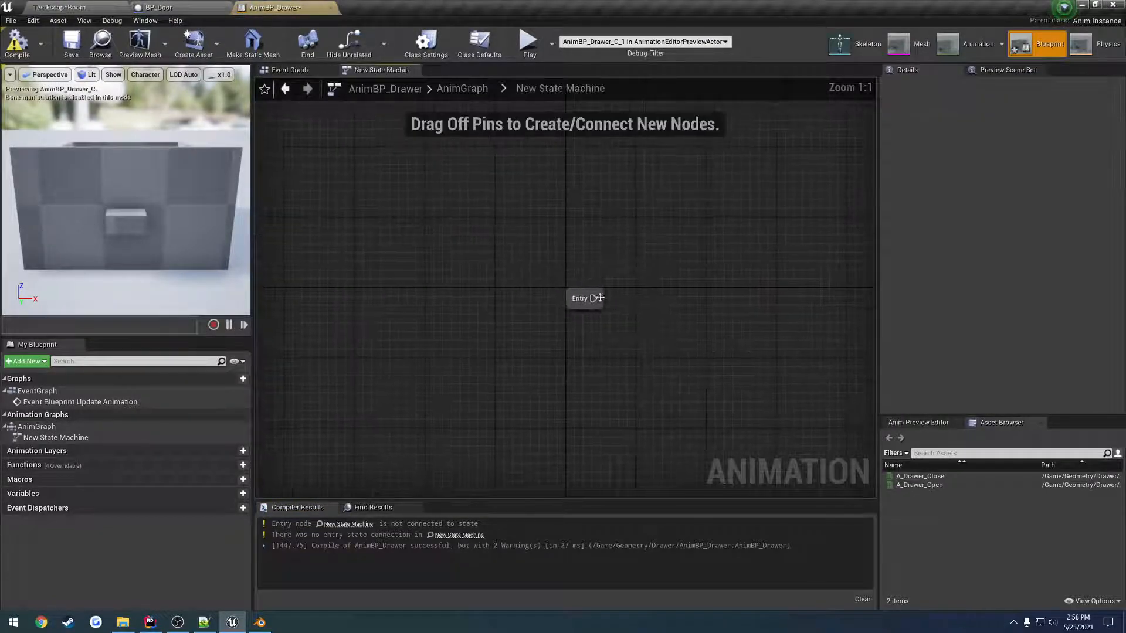
left_click_drag(593, 299, 675, 299)
left_click(709, 332)
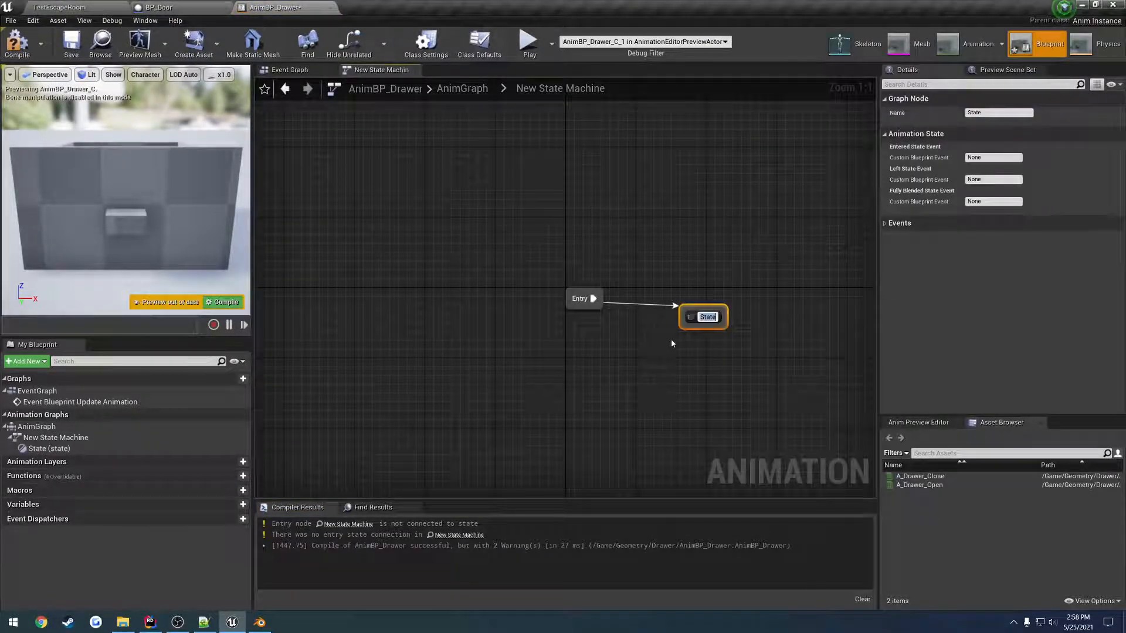
type("OpenClose")
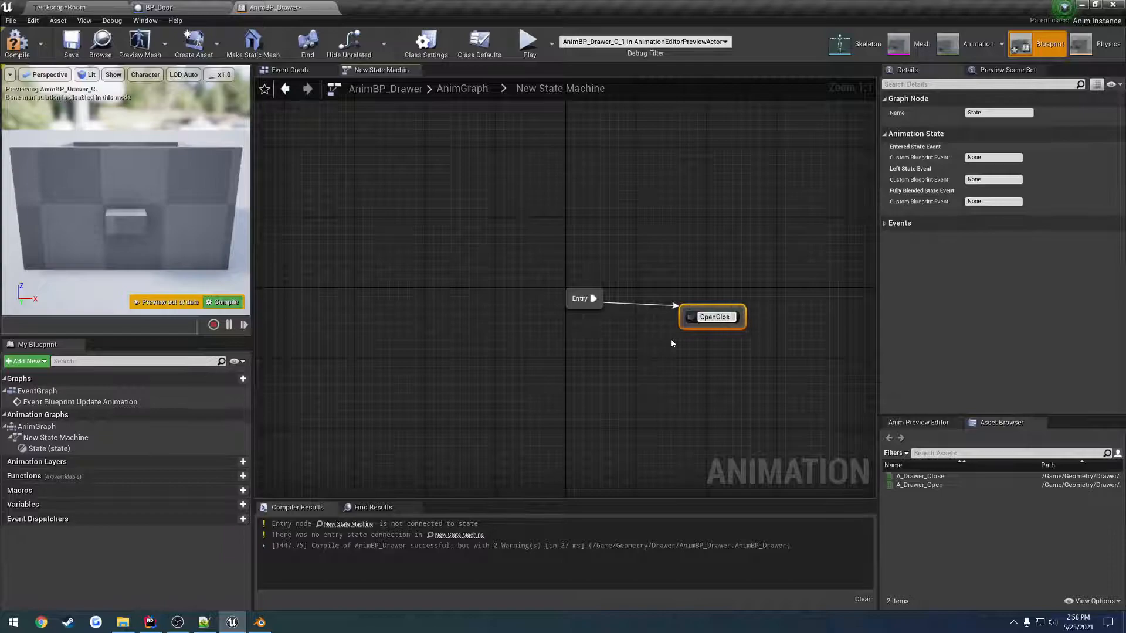
key("Return")
left_click_drag(721, 322, 669, 302)
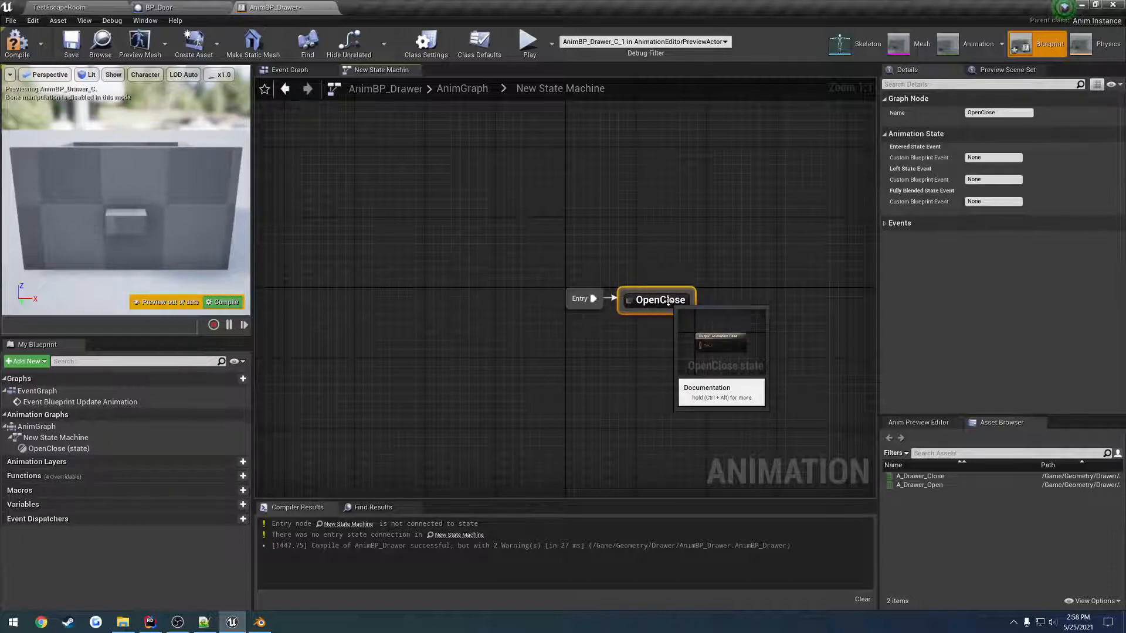
Open the graph of the OpenClose state, compile the Animation Blueprint and save it
double_click(669, 304)
right_click_drag(668, 305, 740, 354)
left_click(21, 44)
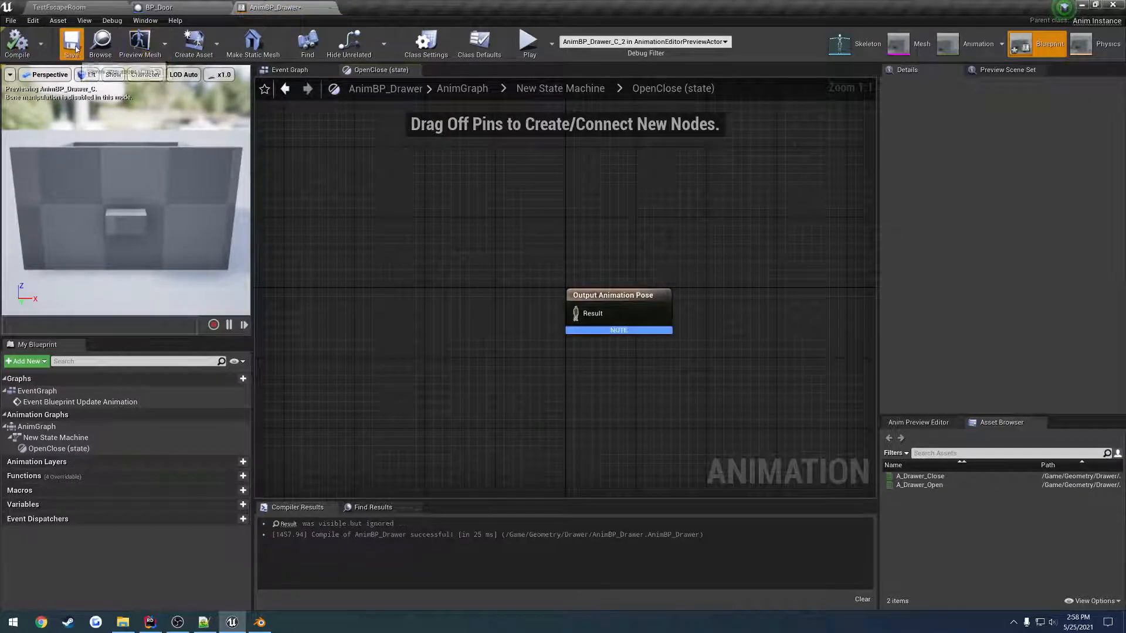
left_click(71, 47)
right_click_drag(649, 344, 552, 297)
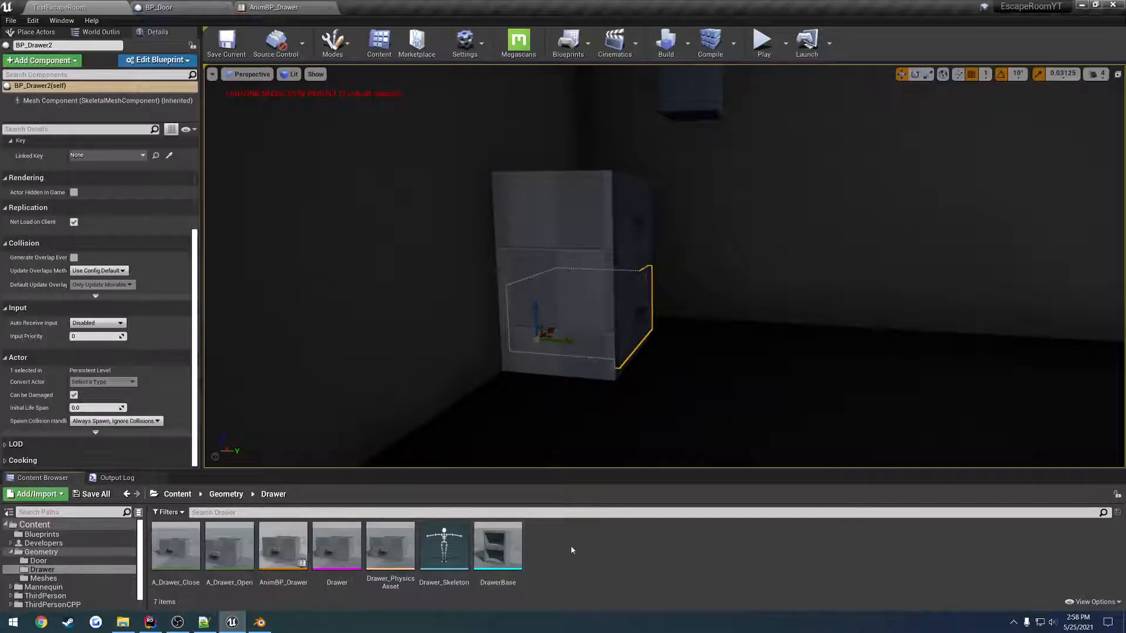
Create a Blend Space 1D for Drawer_Skeleton in the Drawer folder and name it BS_OpenClose
right_click(571, 545)
mouse_move(638, 385)
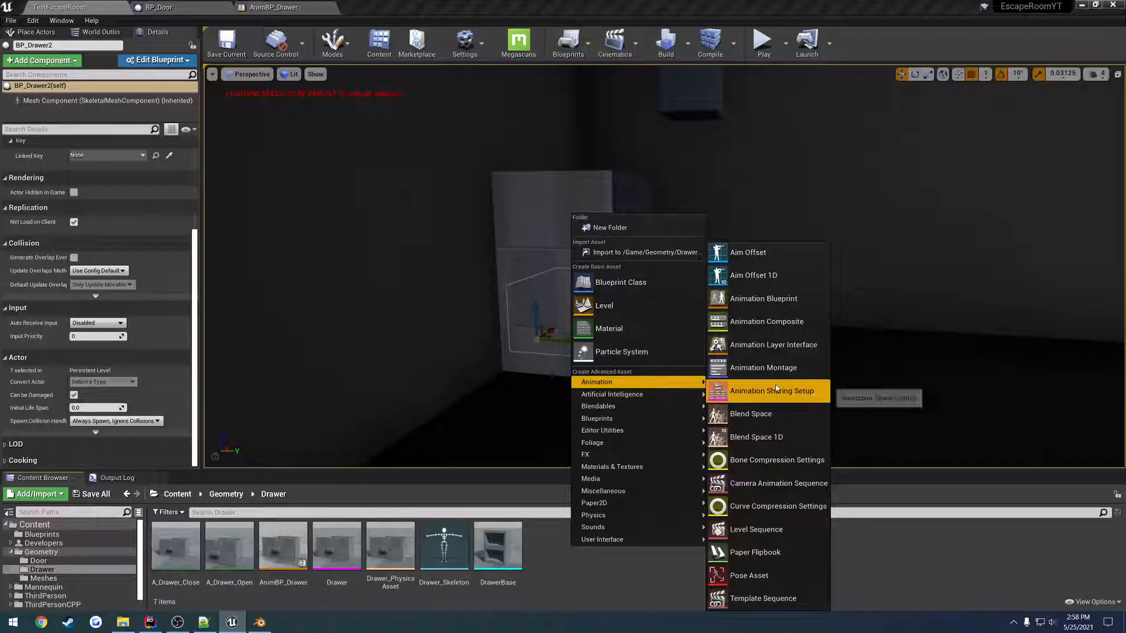
left_click(801, 436)
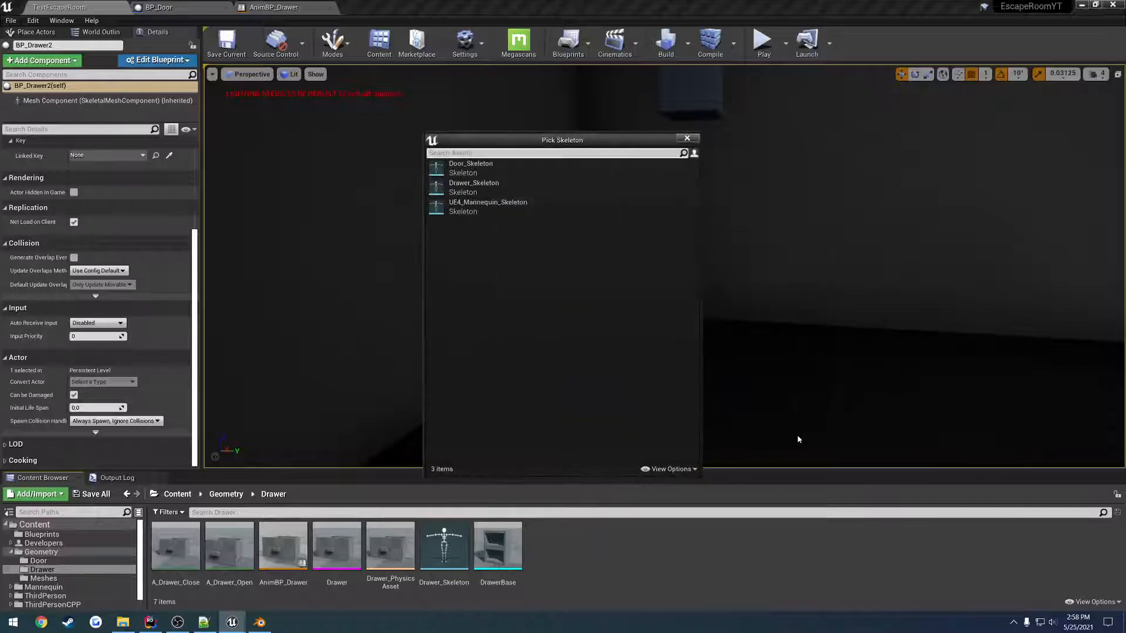
left_click(481, 186)
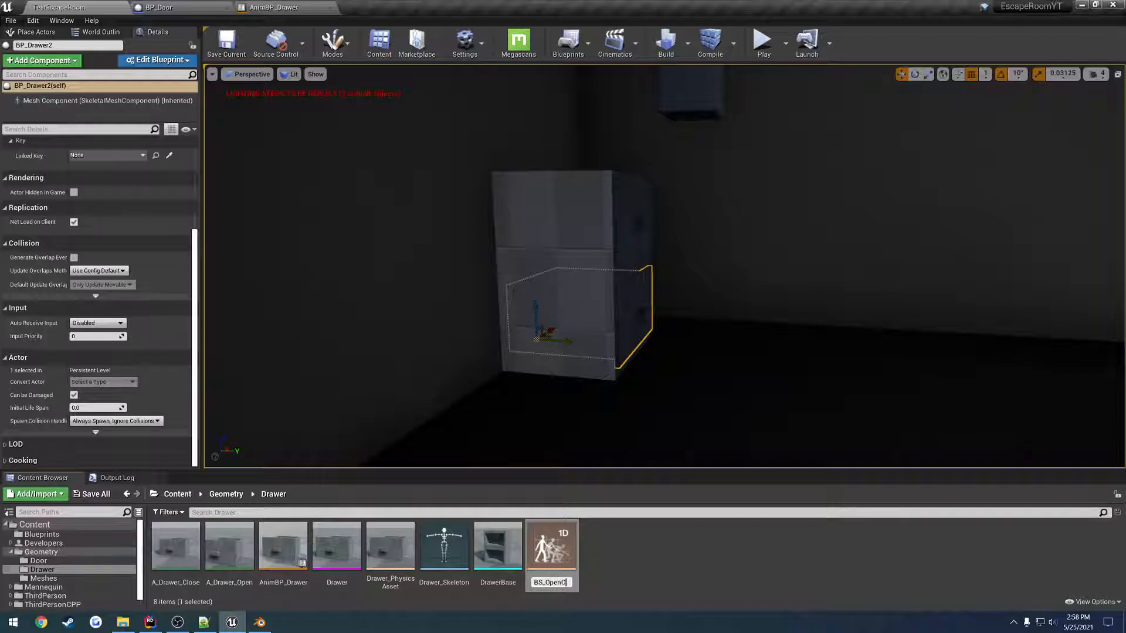
type("BS_OpenClose")
key("Return")
In BS_OpenClose, place A_Drawer_Open at the axis minimum and A_Drawer_Close at the maximum, set the maximum axis value to 1.0 and save
double_click(345, 538)
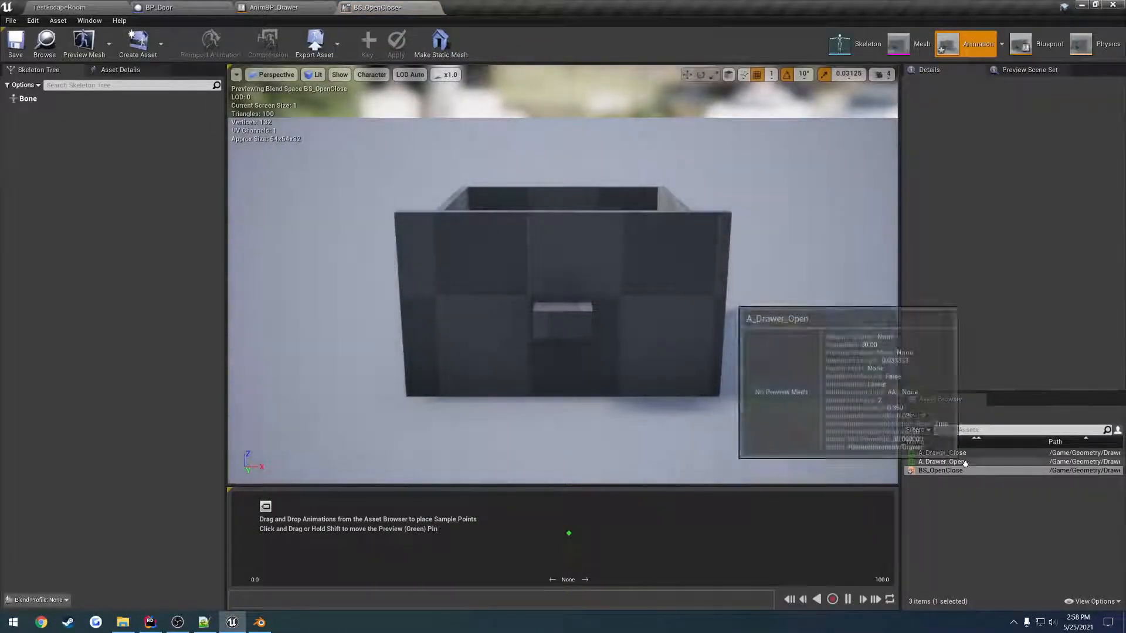
left_click_drag(961, 462, 256, 533)
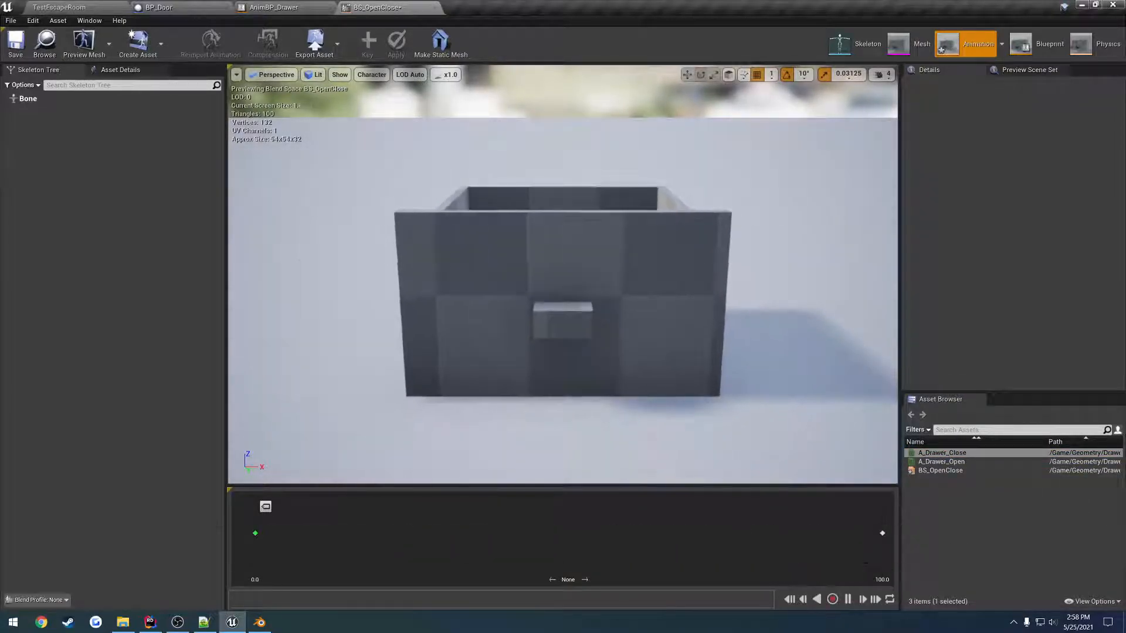
right_click_drag(410, 351, 481, 370)
right_click_drag(484, 185, 300, 258)
left_click(121, 71)
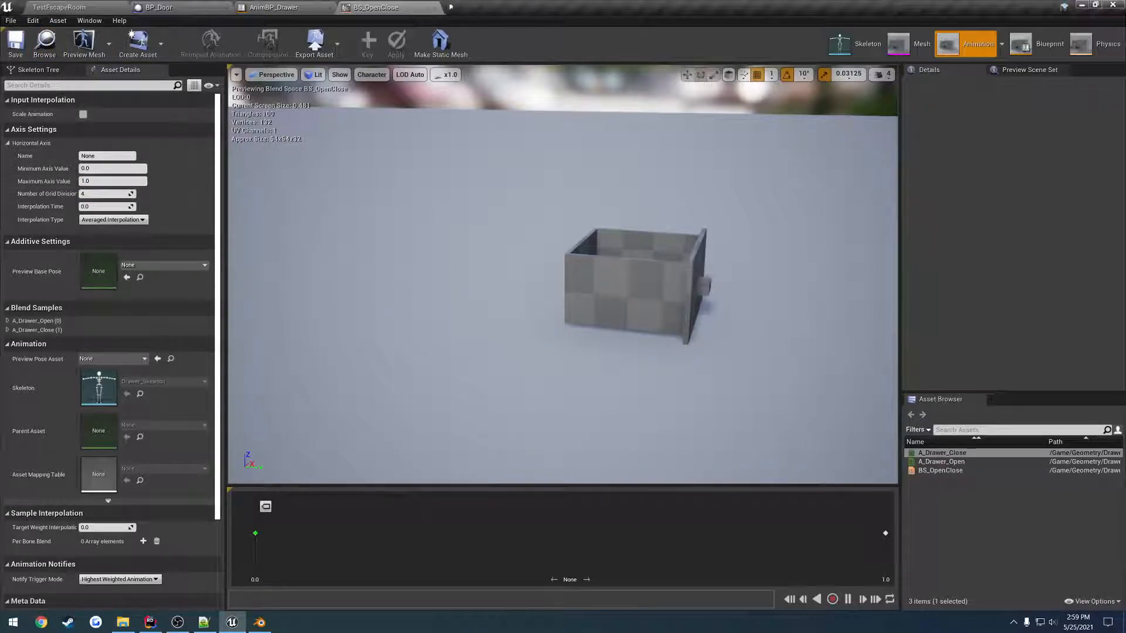
left_click(437, 7)
Add BS_OpenClose to the OpenClose state graph of AnimBP_Drawer and connect it to the Output Animation Pose
left_click(151, 622)
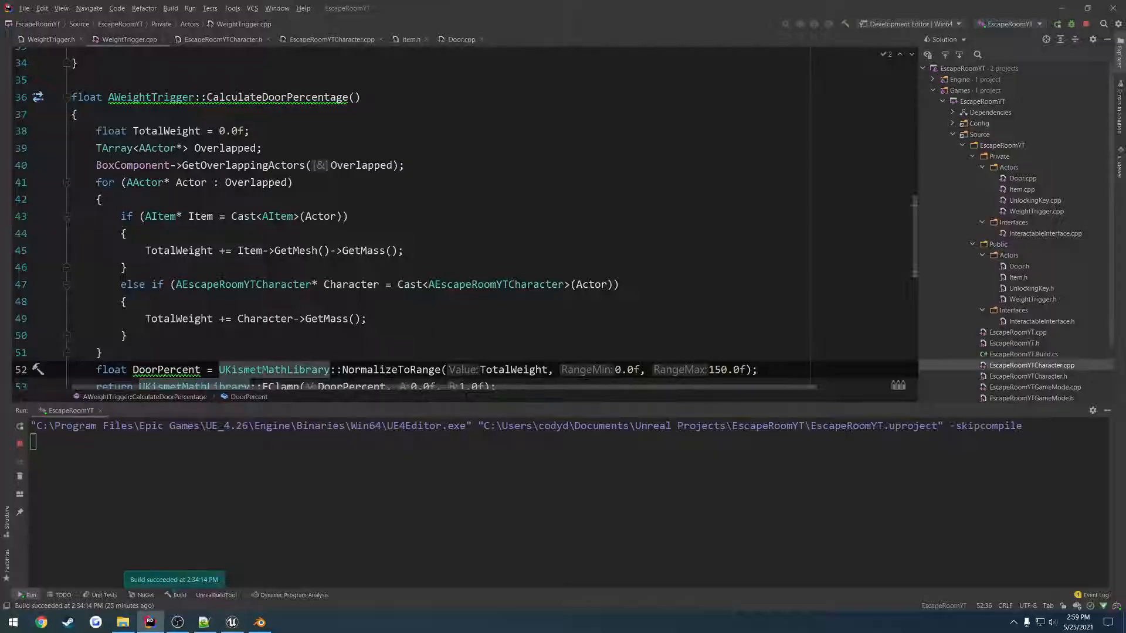
left_click(240, 622)
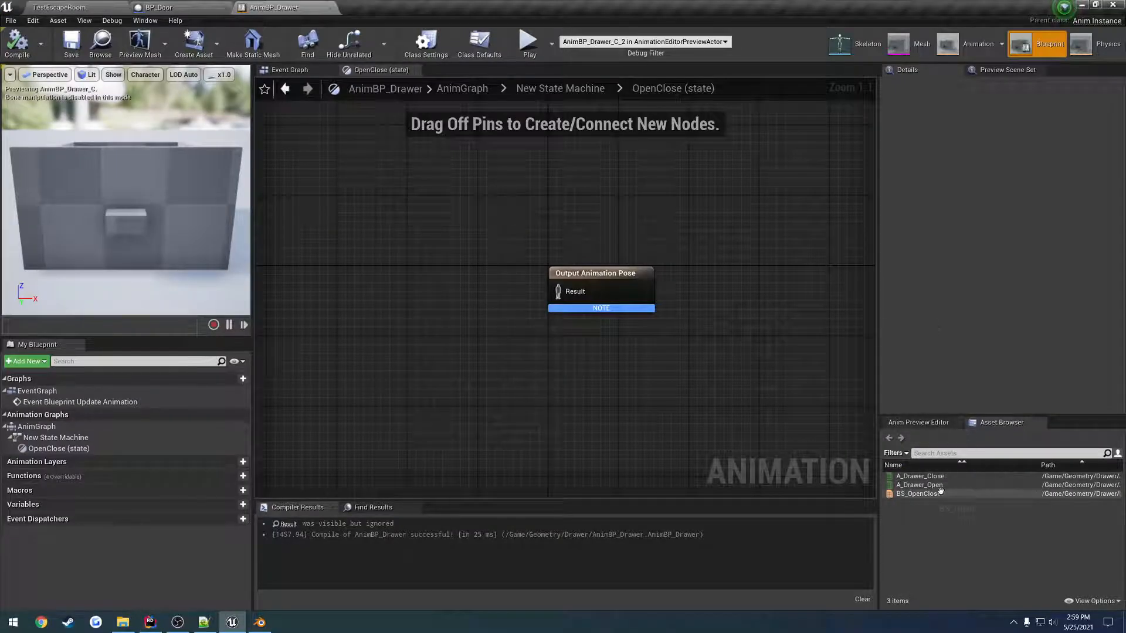
left_click_drag(918, 493, 558, 292)
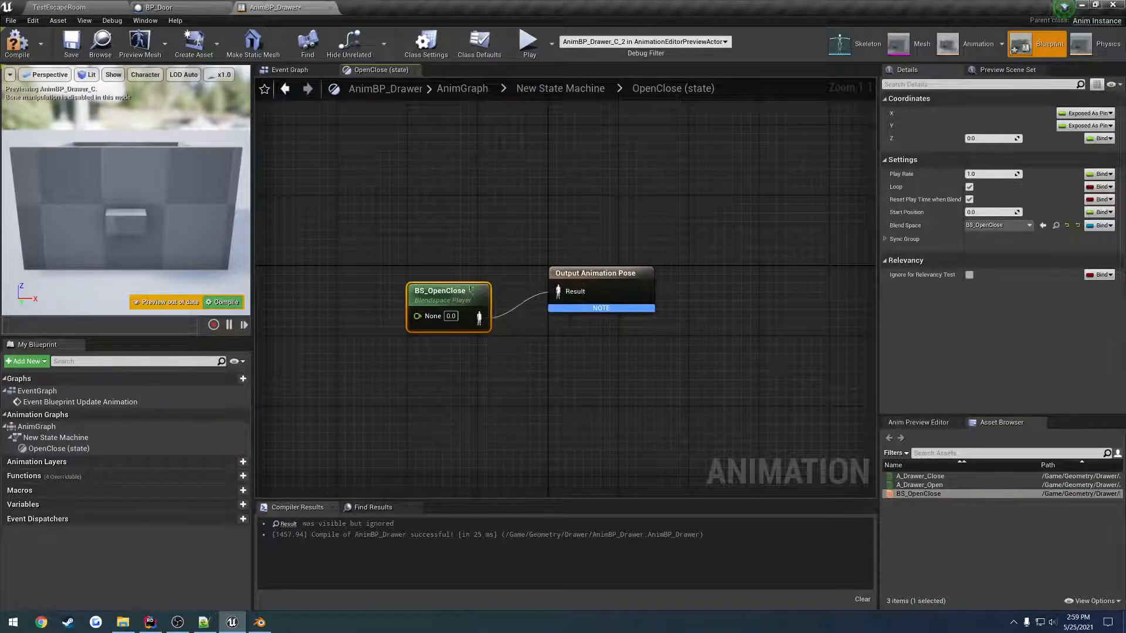
left_click_drag(455, 303, 456, 286)
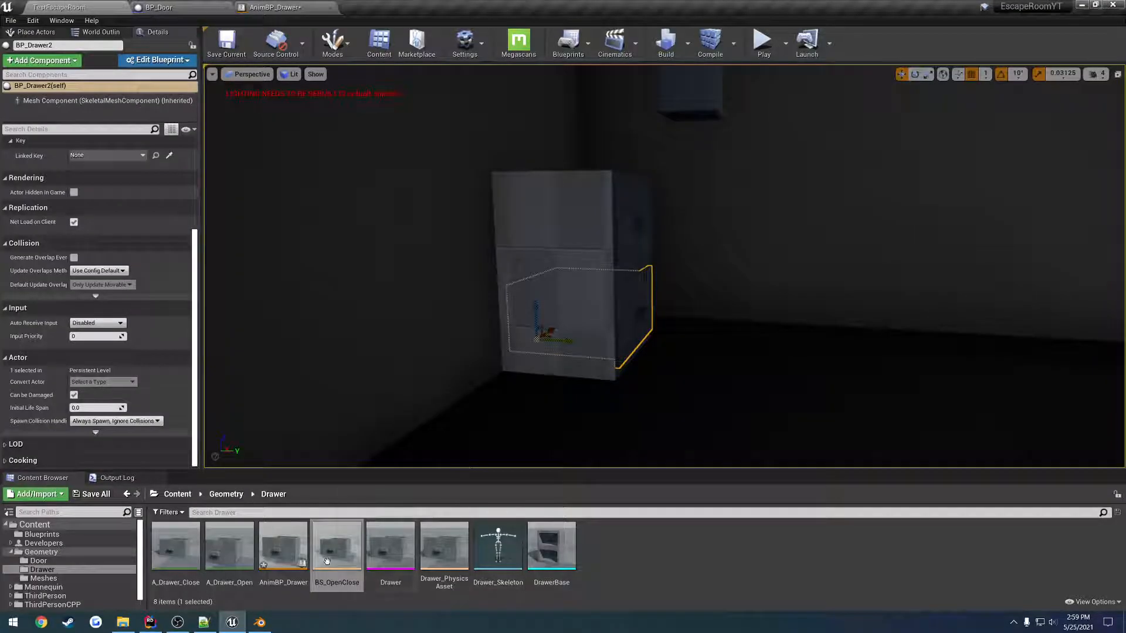
Name the horizontal axis of BS_OpenClose Percent, save the blend space and return to AnimBP_Drawer
double_click(337, 554)
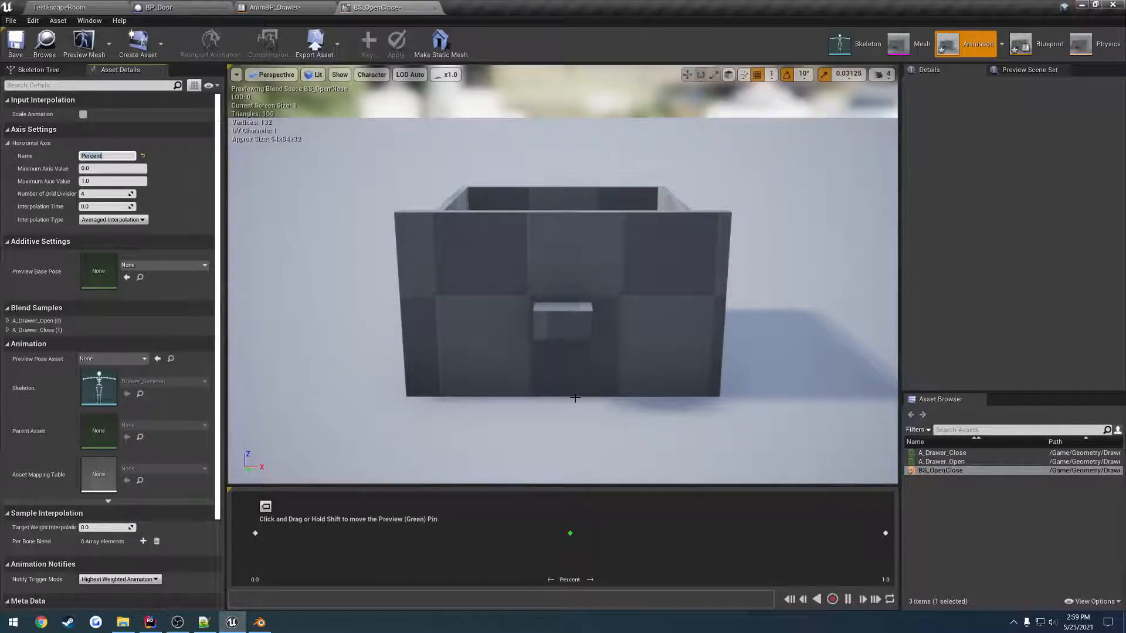
left_click(16, 44)
left_click(282, 7)
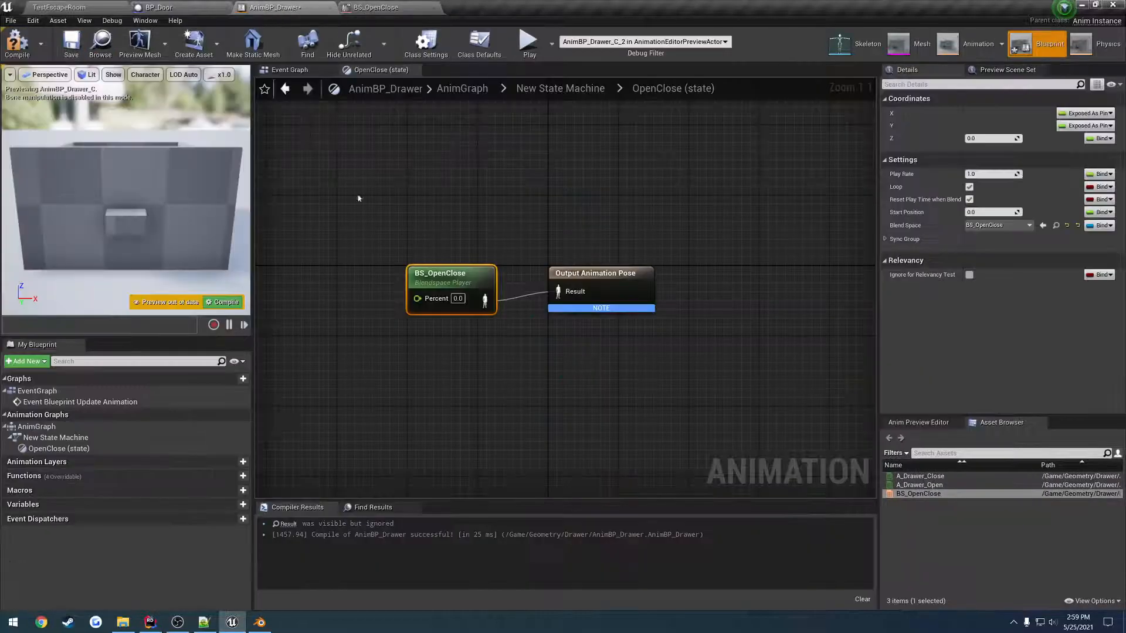
Add a variable named Percent to AnimBP_Drawer
right_click_drag(401, 326, 484, 298)
left_click(242, 505)
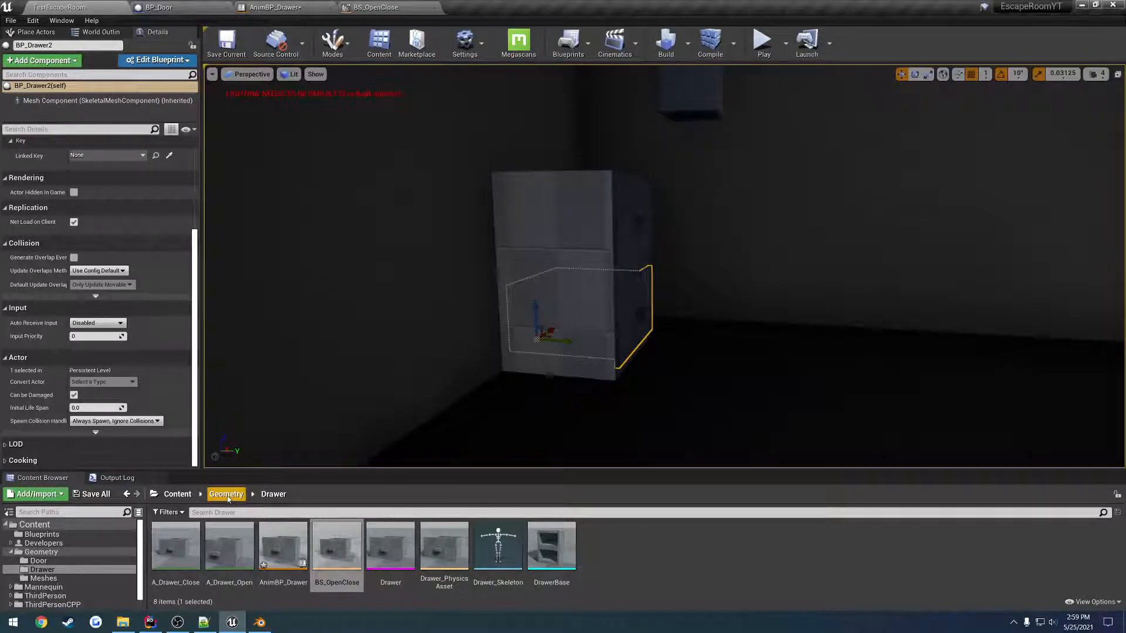
Open AnimBP_Door from the Geometry/Door folder and examine how its OpenClose state feeds the BS1D_Door blend space
left_click(227, 497)
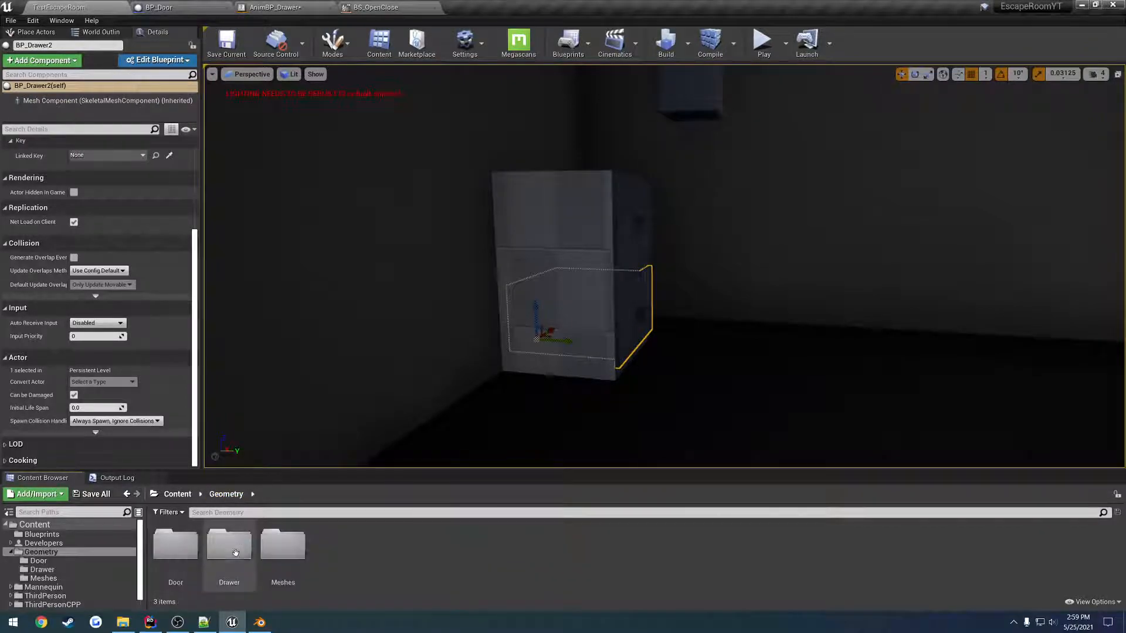
double_click(175, 545)
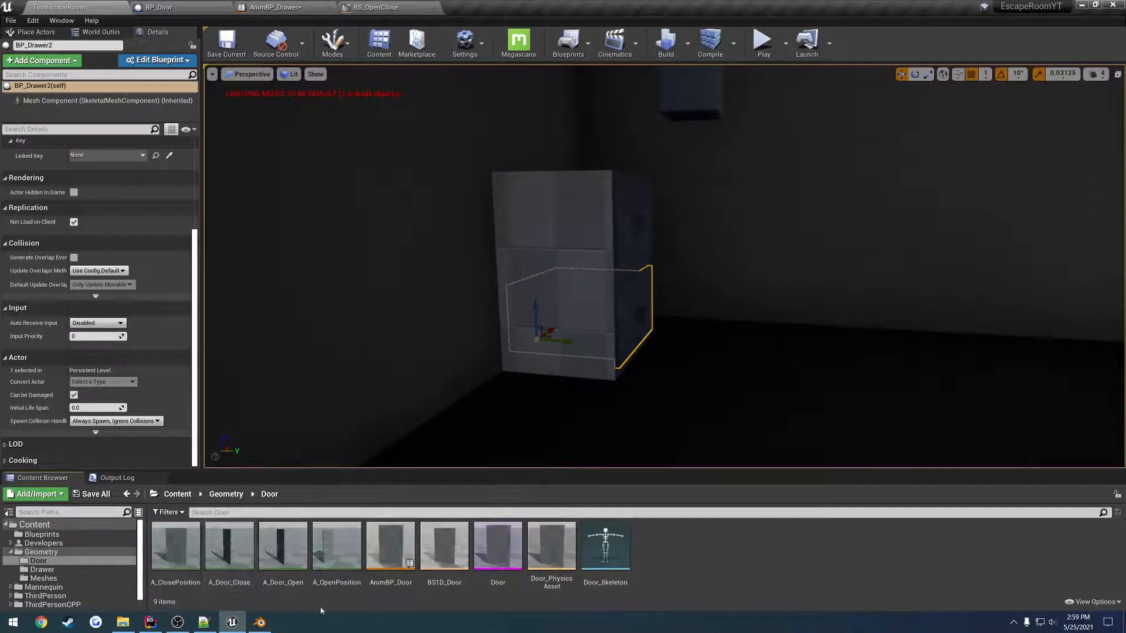
double_click(389, 552)
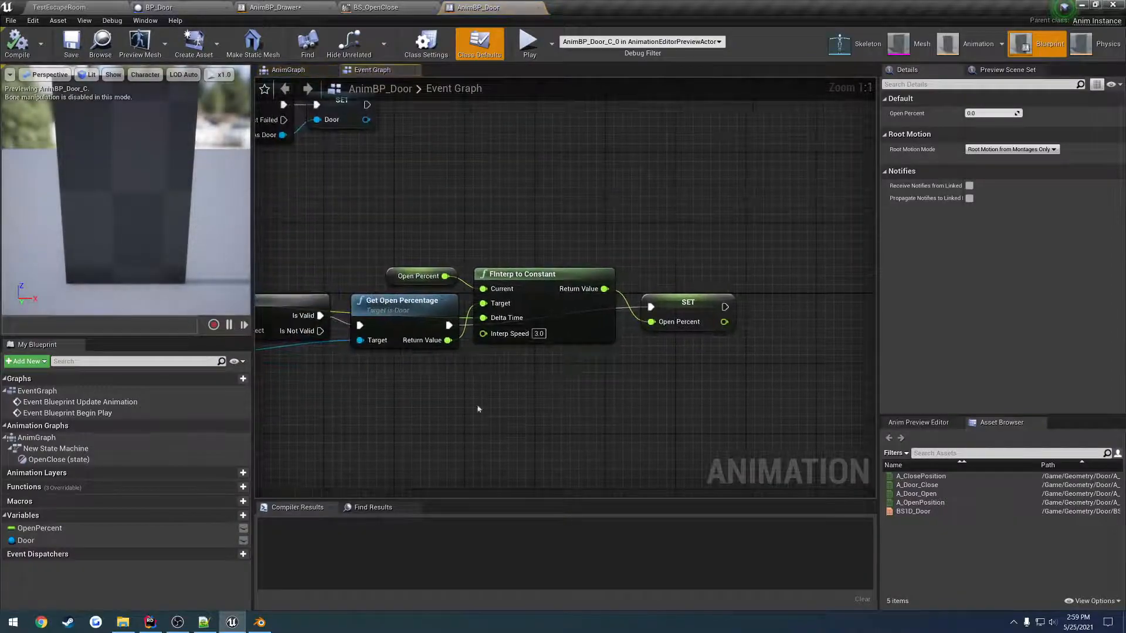
left_click(394, 7)
left_click(275, 7)
left_click(478, 7)
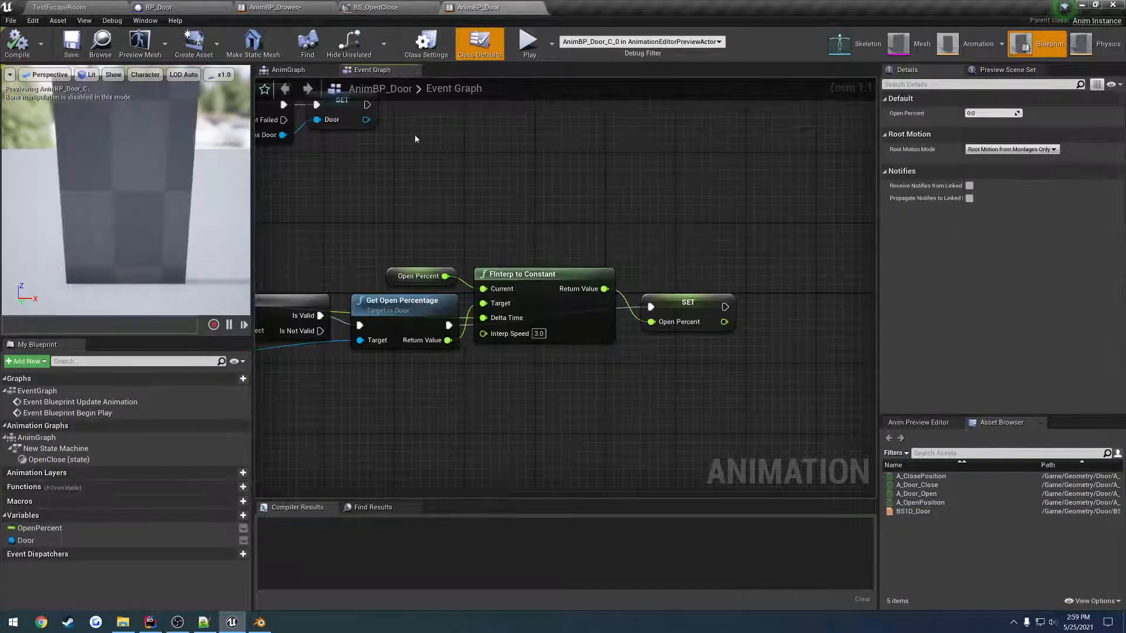
right_click_drag(415, 136, 596, 191)
left_click(299, 73)
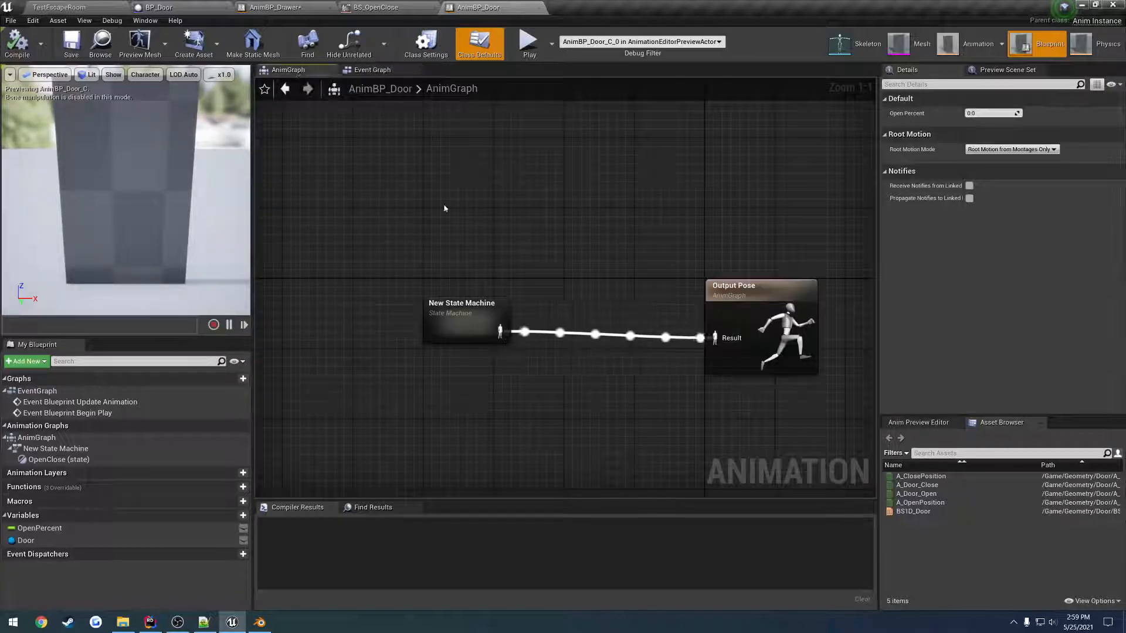
double_click(469, 317)
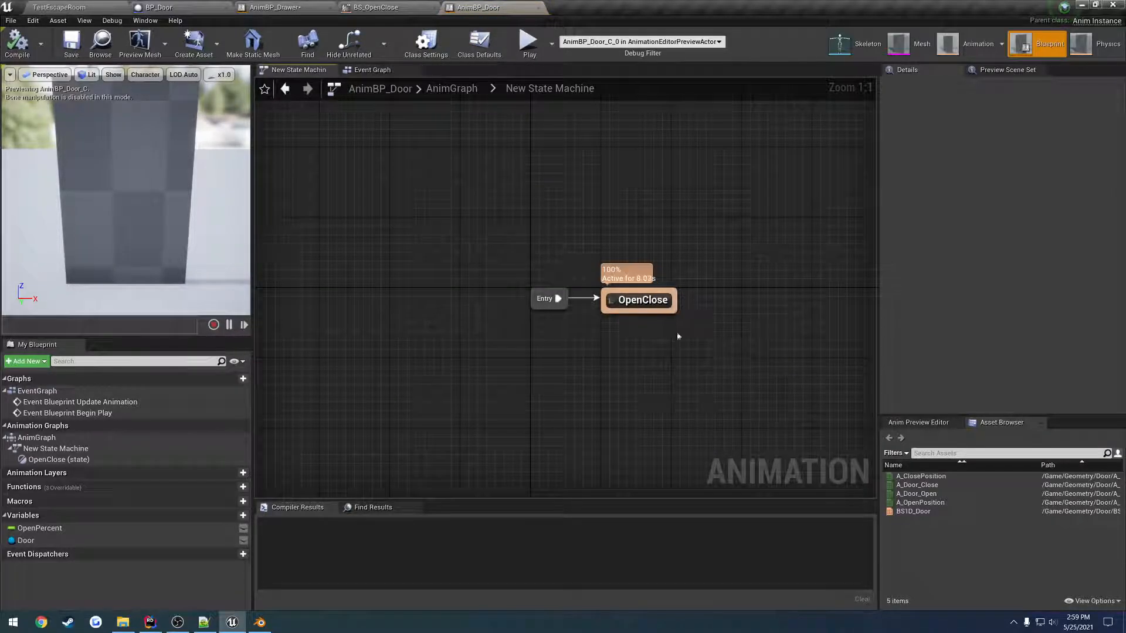
double_click(641, 300)
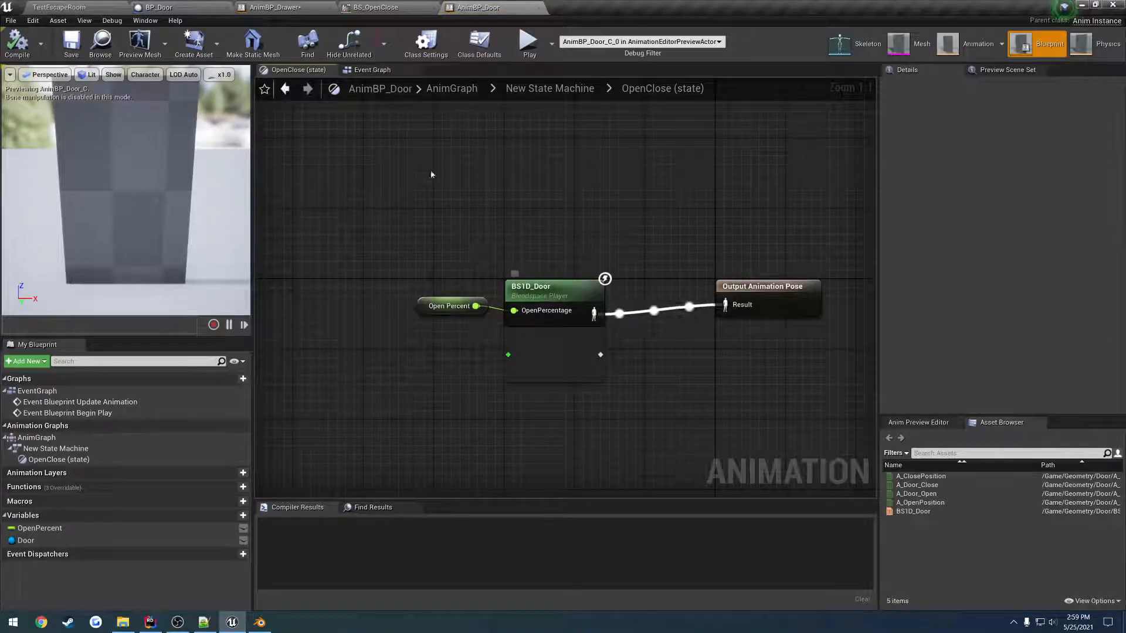
Rename the horizontal axis of BS_OpenClose to OpenPercentage and save the blend space
left_click(265, 6)
double_click(519, 243)
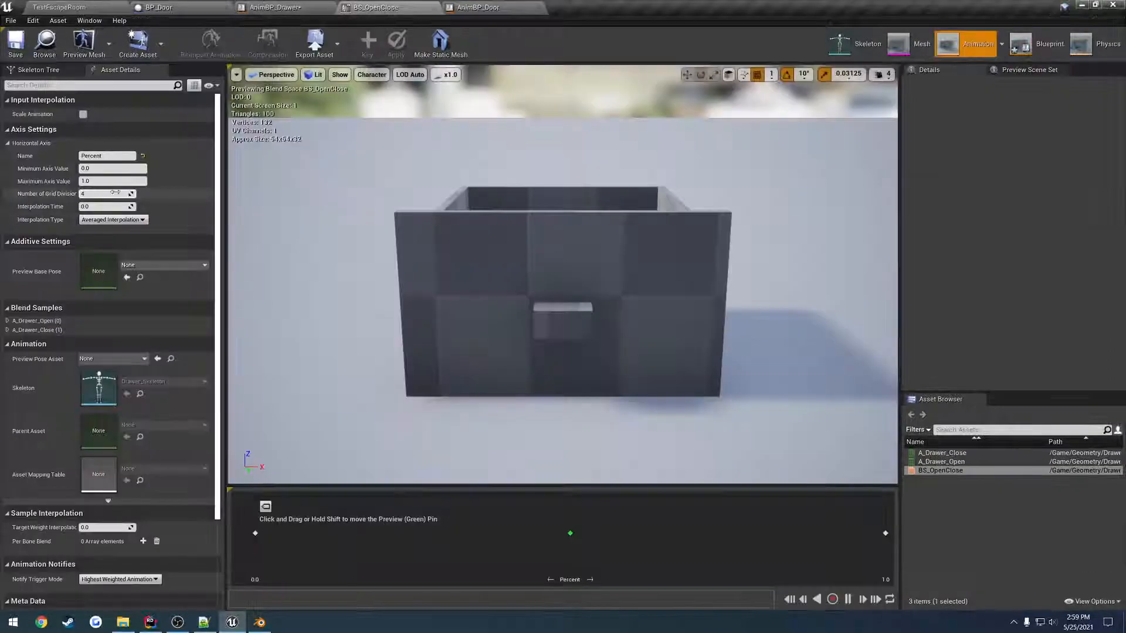
left_click_drag(106, 156, 69, 155)
type("Open")
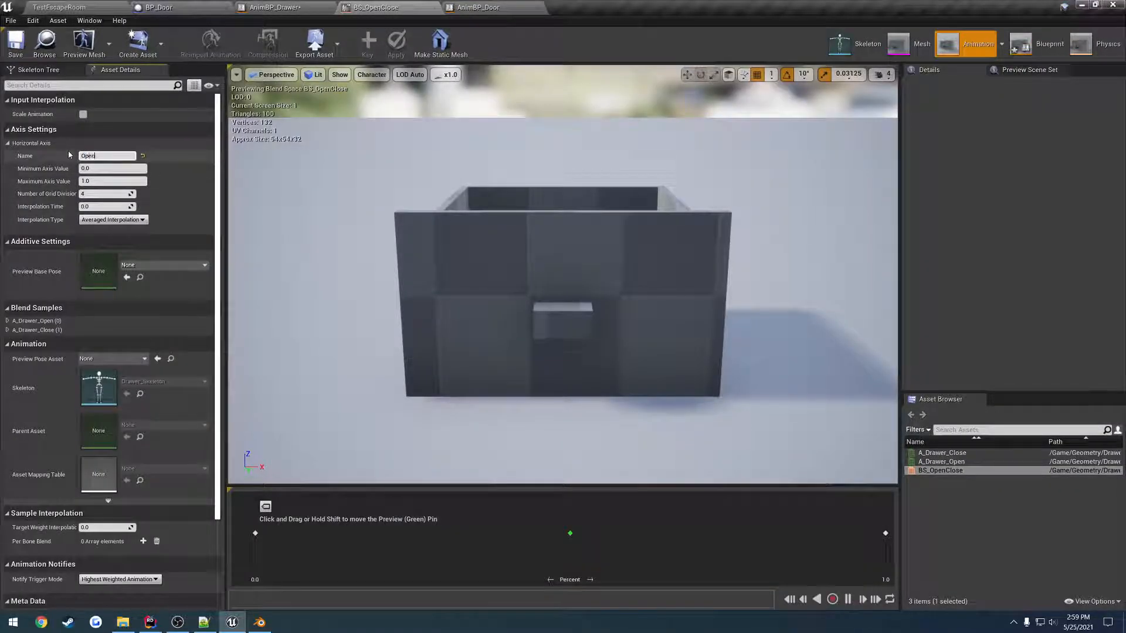
type("Percentage")
key("Return")
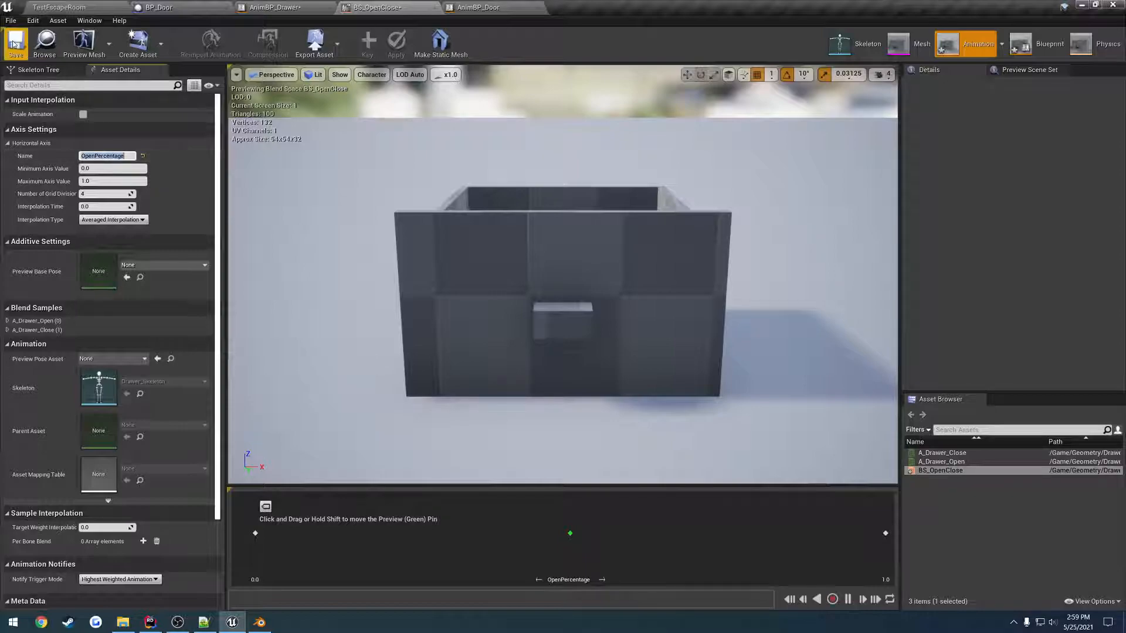
Match the variable in AnimBP_Door by renaming AnimBP_Drawer's Percent variable to OpenPercent and changing its type to Float
left_click(477, 7)
left_click(39, 528)
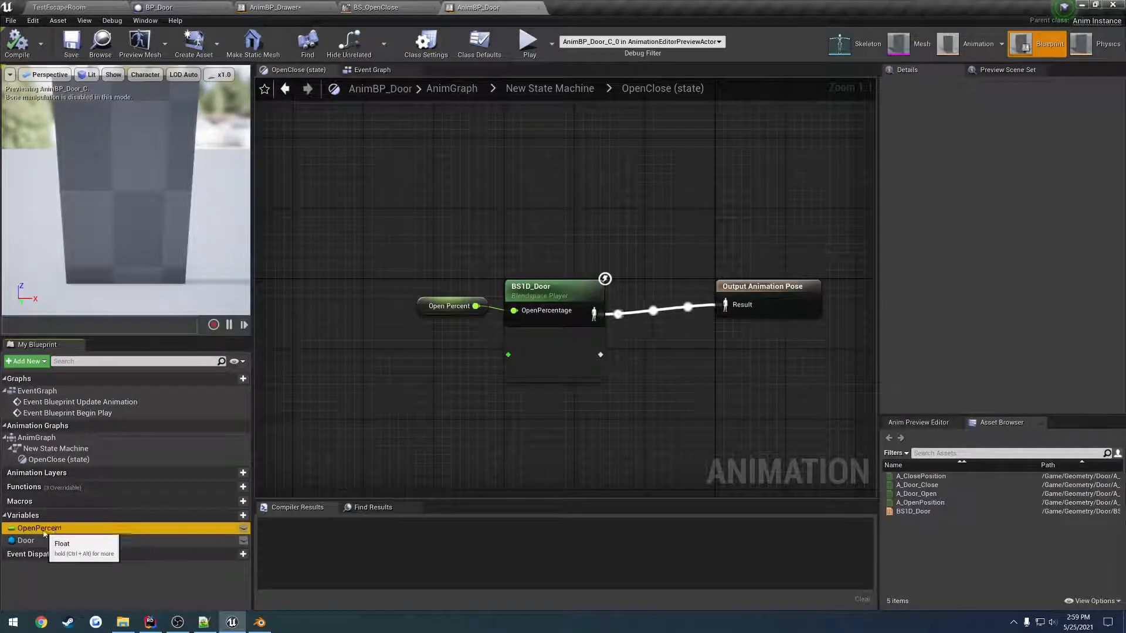
left_click(287, 7)
left_click(30, 517)
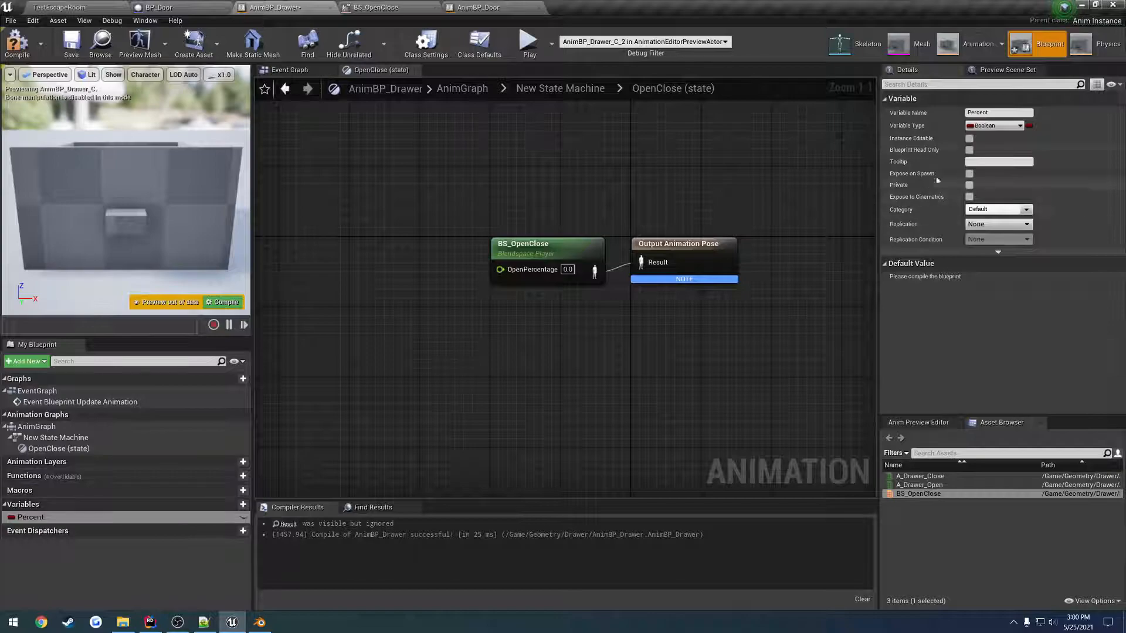
key("Home")
type("Open")
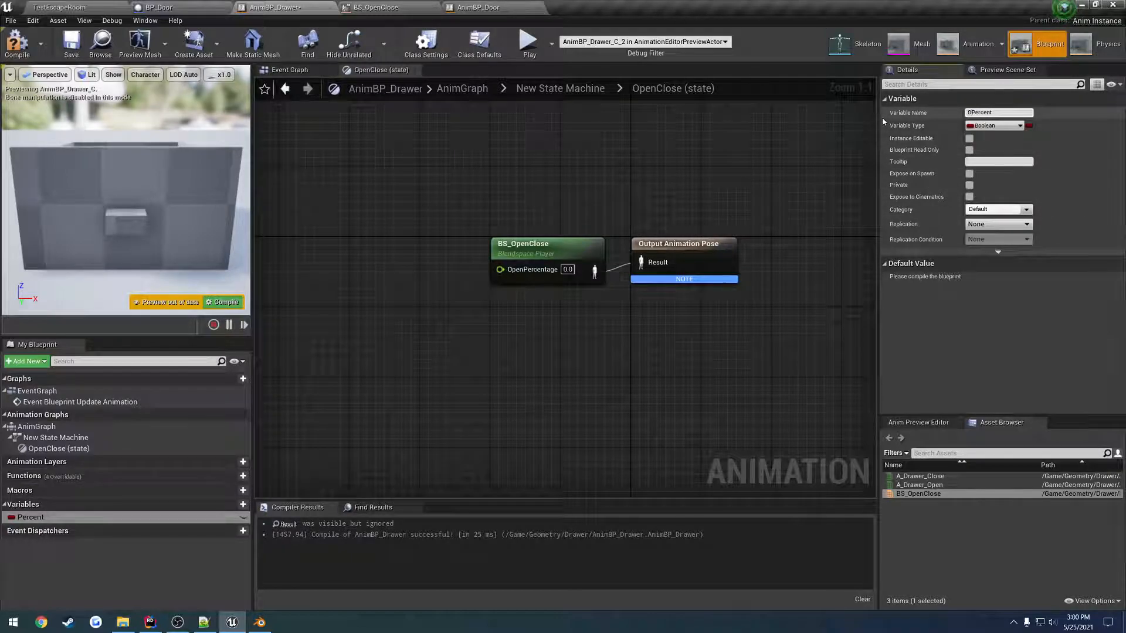
key("Return")
left_click(995, 126)
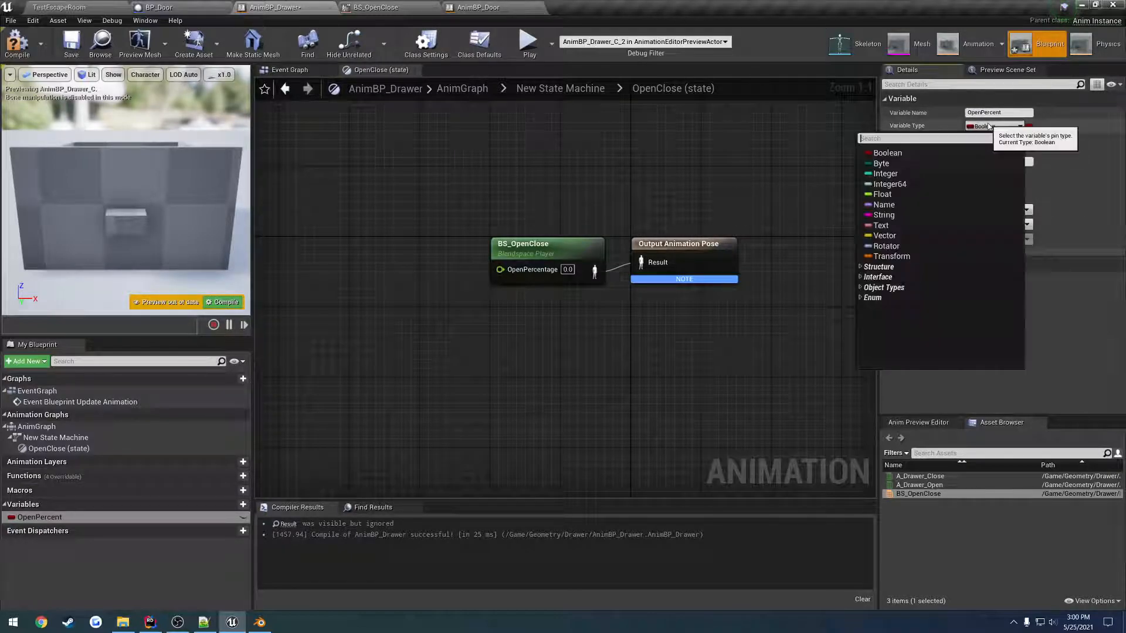
left_click(891, 189)
Connect the OpenPercent variable to the OpenPercentage input of the BS_OpenClose node, then compile and save AnimBP_Drawer
left_click_drag(85, 521, 500, 269)
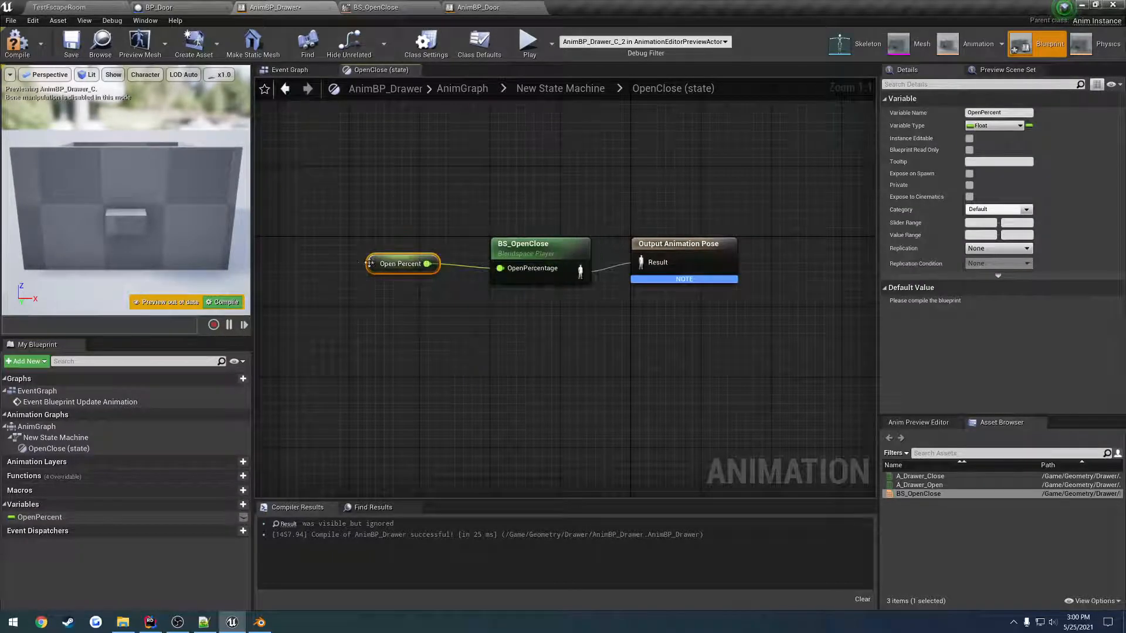
left_click_drag(369, 263, 404, 272)
left_click(17, 42)
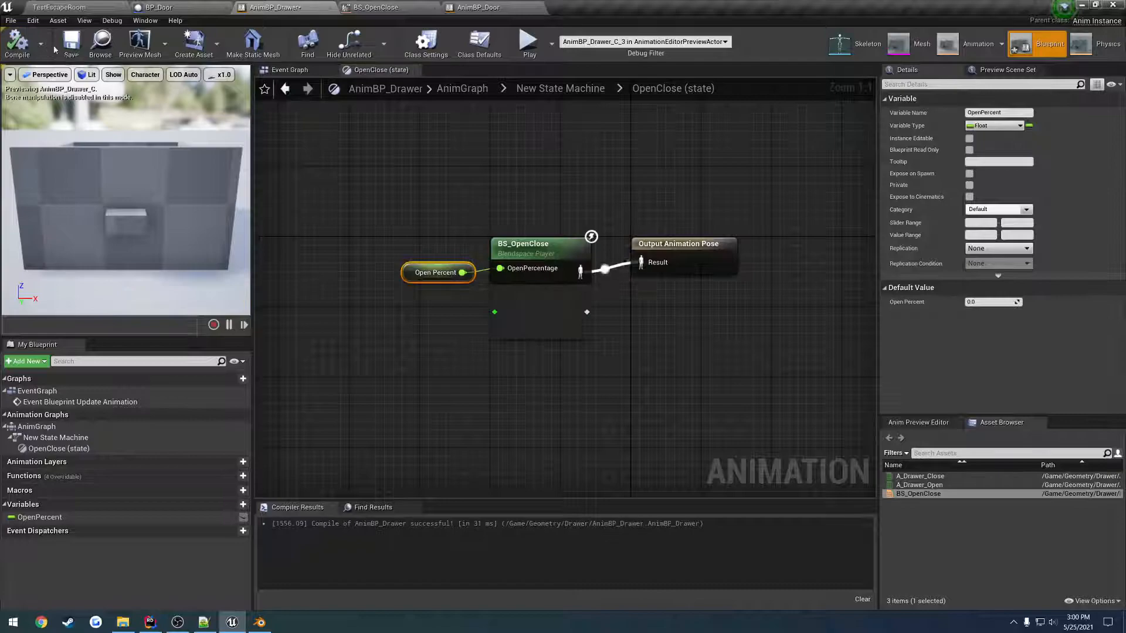
Add an Event Blueprint Begin Play node to AnimBP_Drawer's Event Graph and arrange it with Try Get Pawn Owner above the update event
left_click(289, 70)
right_click_drag(542, 276, 420, 264)
right_click_drag(521, 239, 456, 320)
right_click(399, 211)
type("begin")
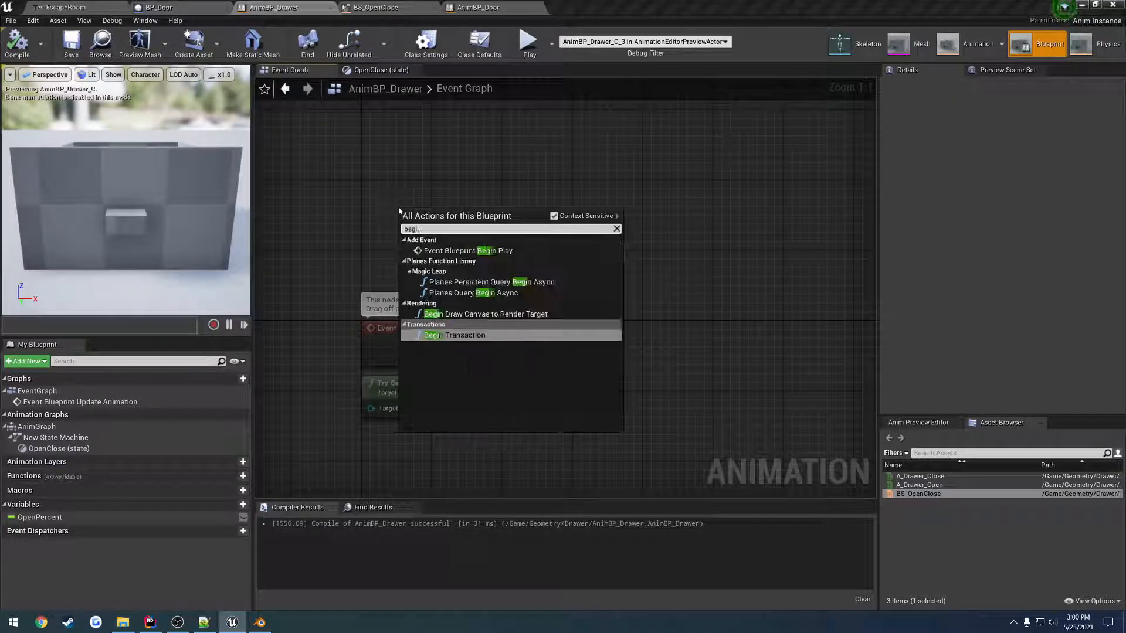
key("Return")
left_click_drag(411, 218, 374, 124)
left_click_drag(409, 382, 409, 150)
right_click_drag(480, 203, 459, 310)
left_click_drag(454, 286, 494, 271)
type("cast")
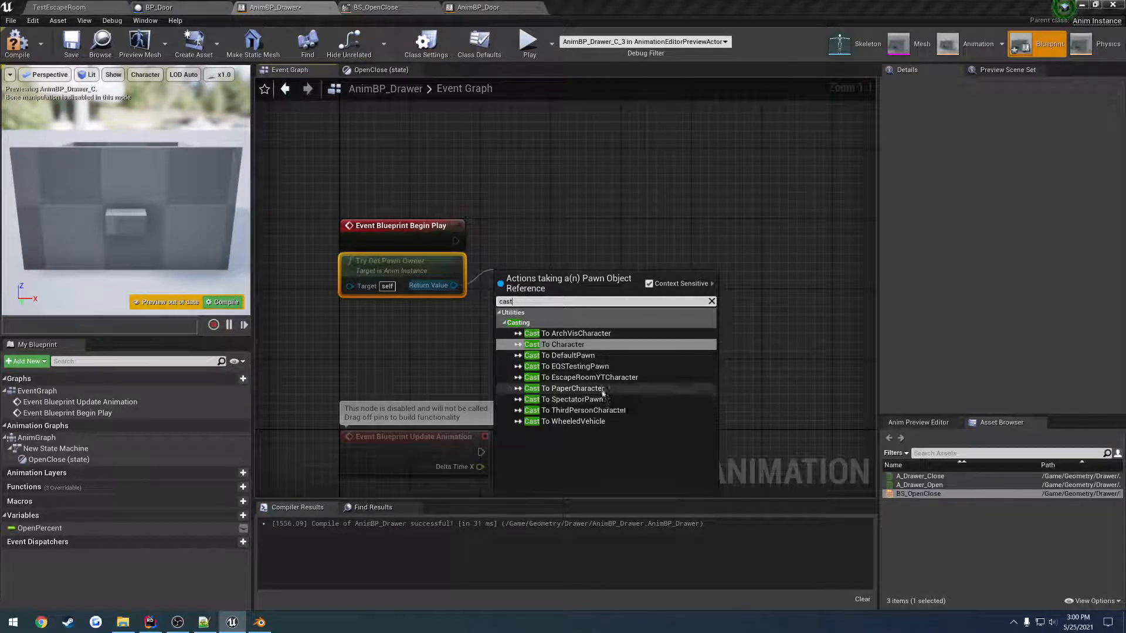
left_click(625, 370)
key("ctrl+z")
left_click_drag(454, 286, 517, 251)
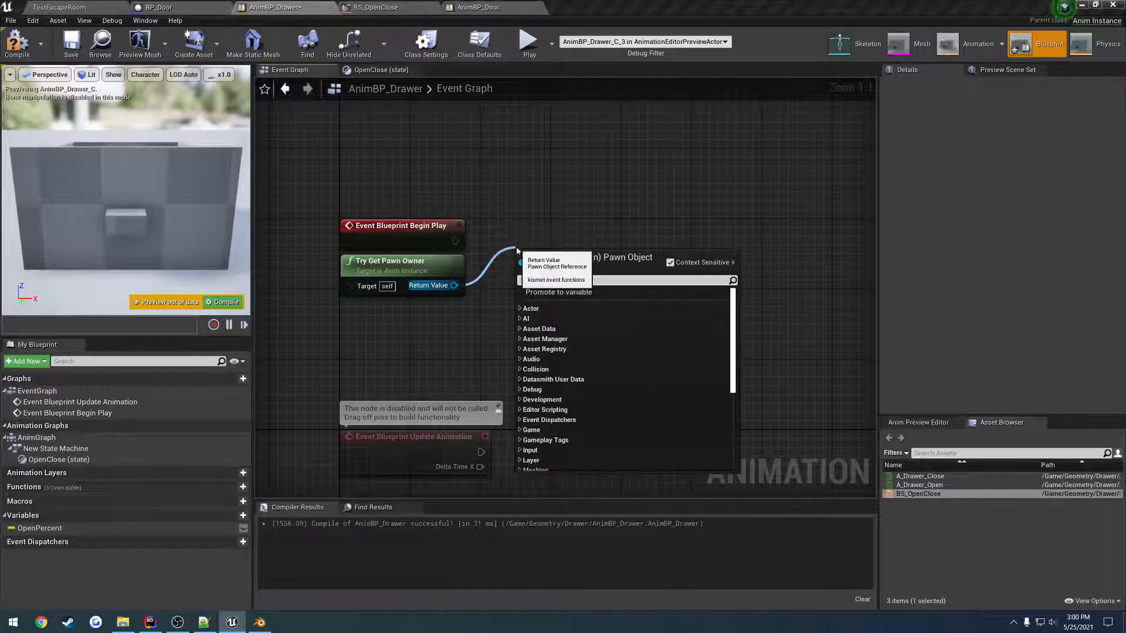
type("cast")
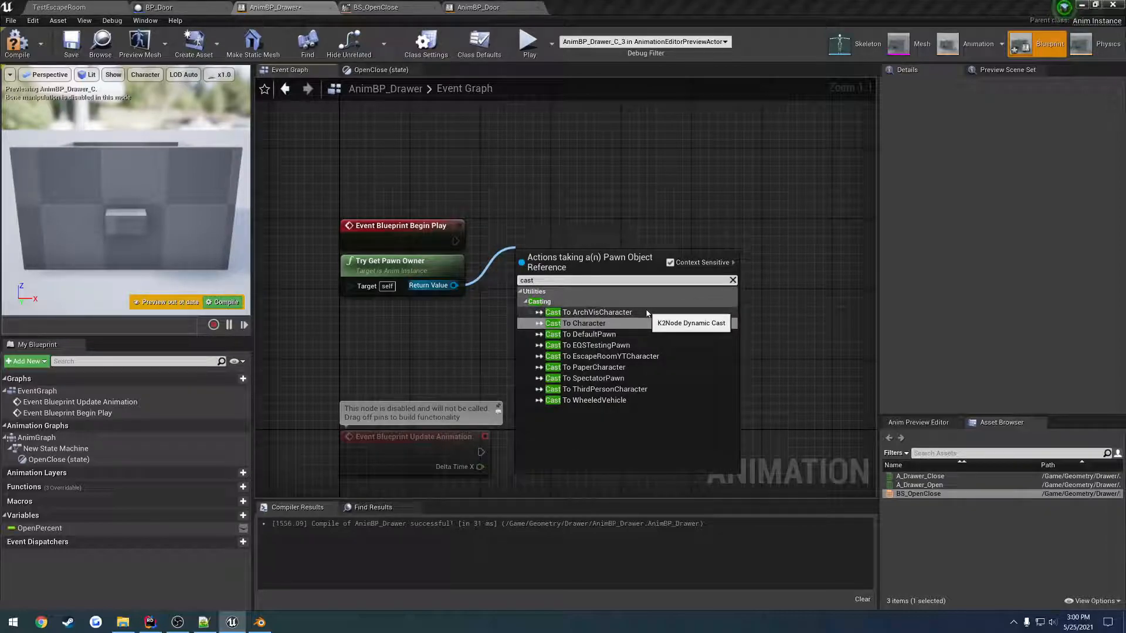
right_click_drag(648, 313, 645, 357)
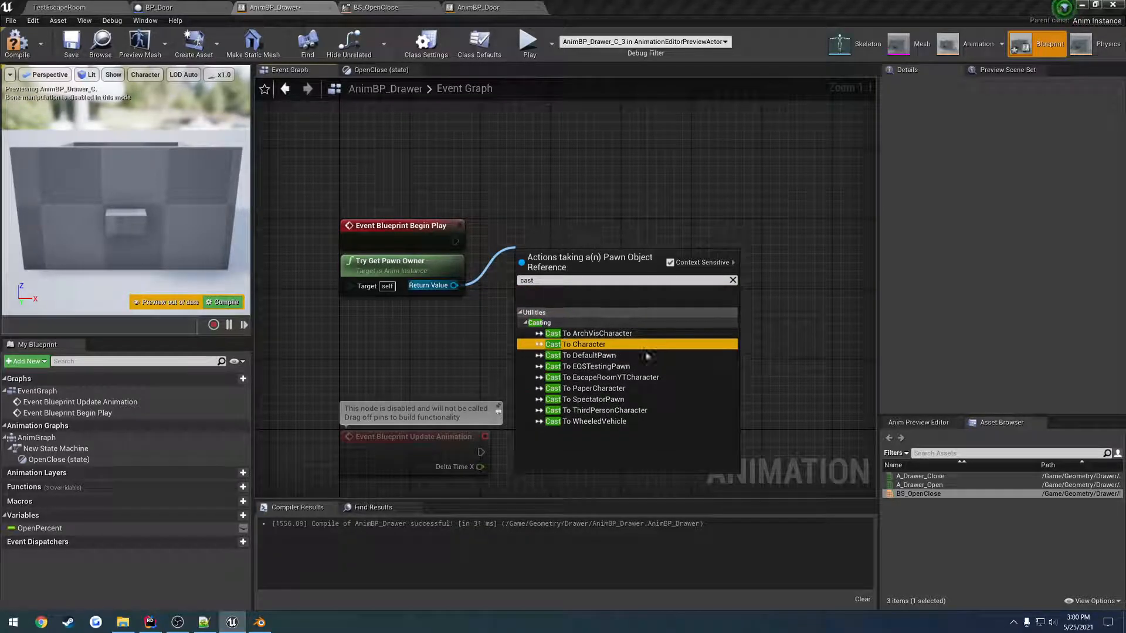
left_click(561, 187)
Replace the Try Get Pawn Owner node with a Get Owning Actor node below Event Blueprint Begin Play, as in AnimBP_Door's Event Graph
left_click(415, 277)
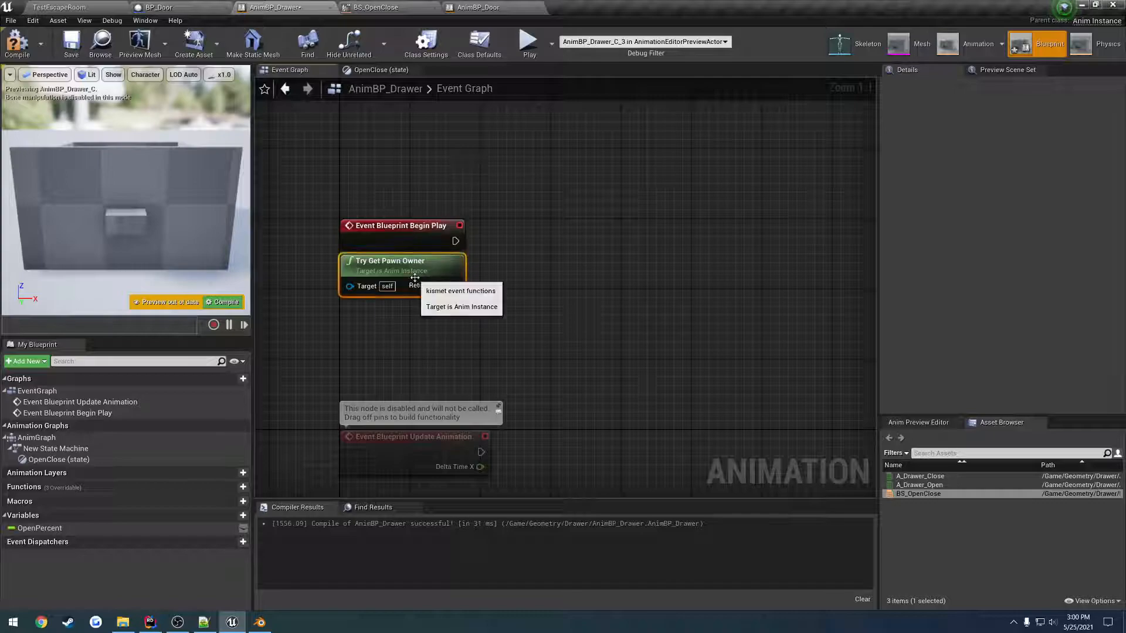
key("Delete")
left_click(478, 7)
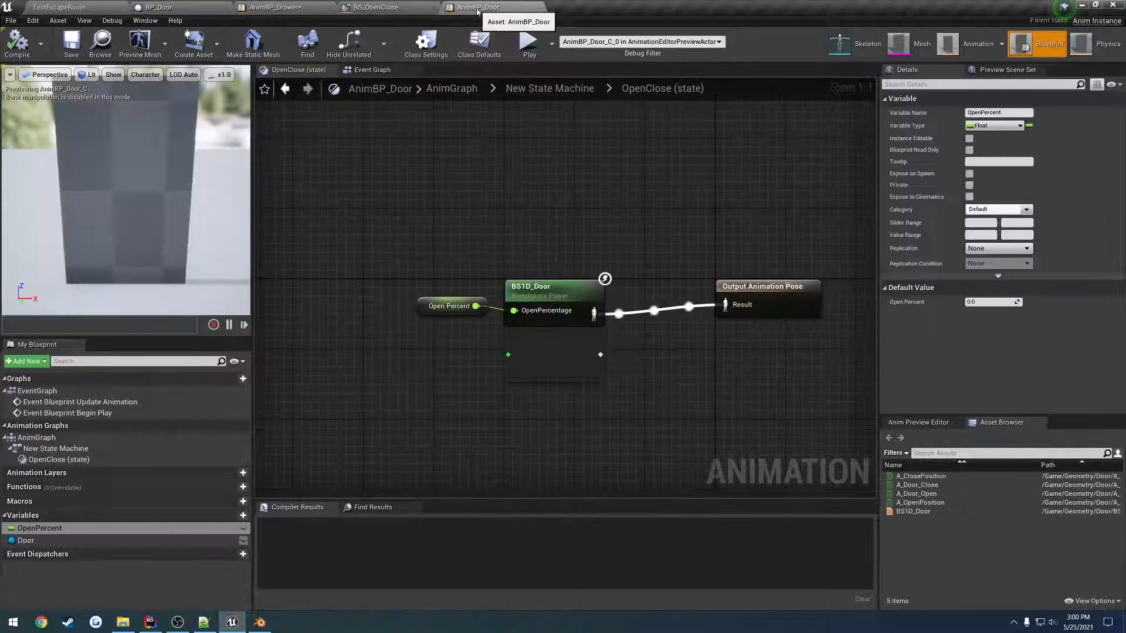
left_click(368, 70)
right_click_drag(401, 233, 493, 272)
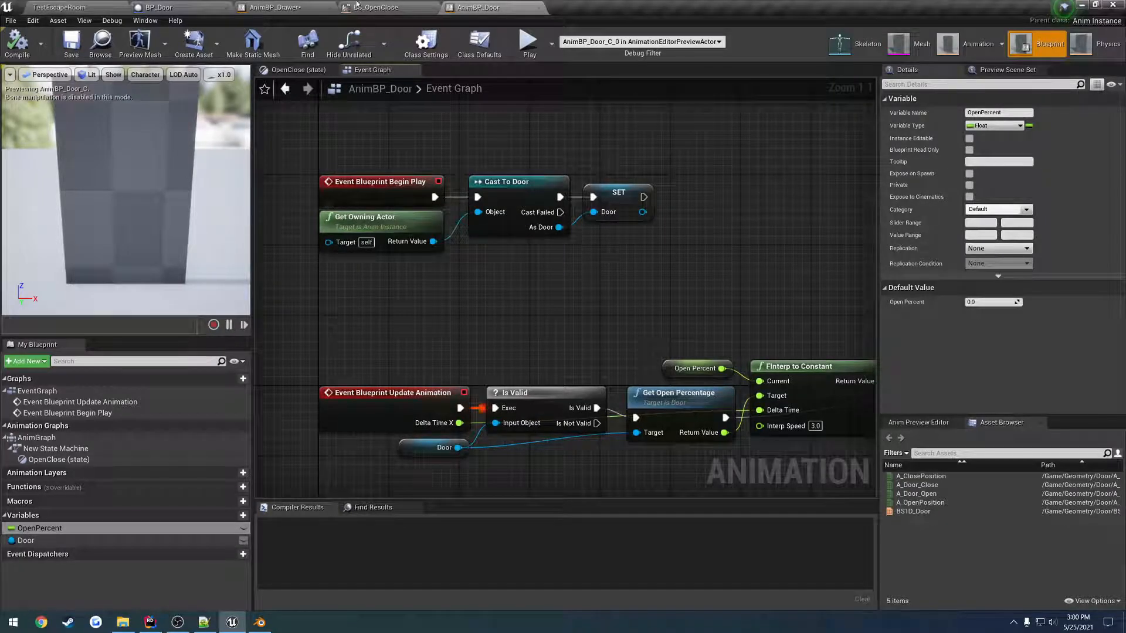
left_click(274, 7)
right_click(375, 280)
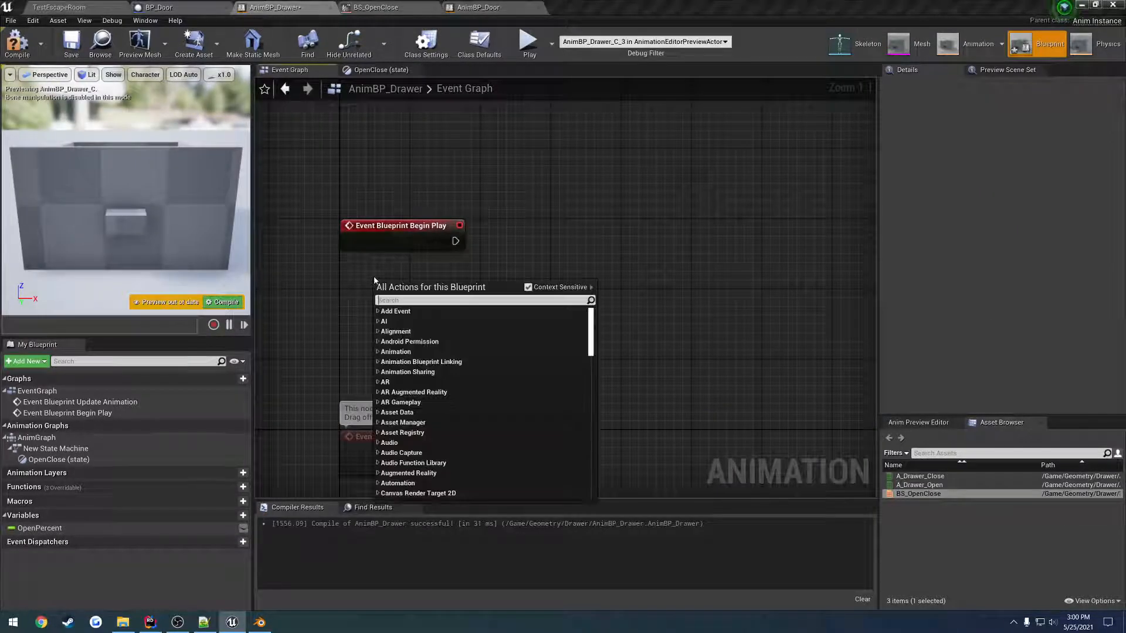
type("get")
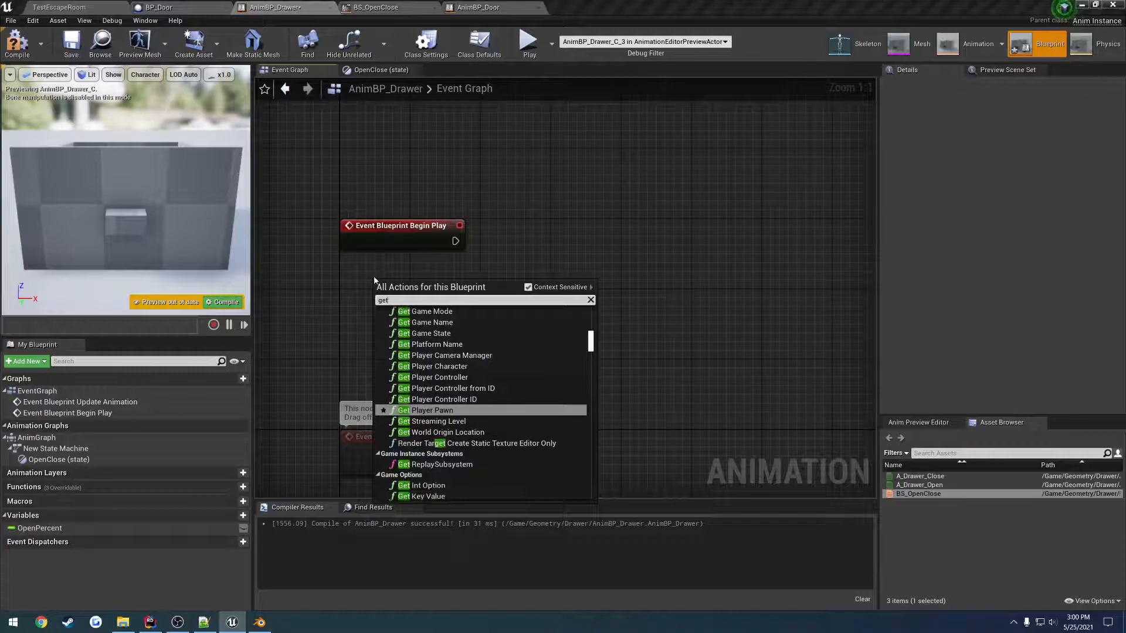
type("ownin")
key("Return")
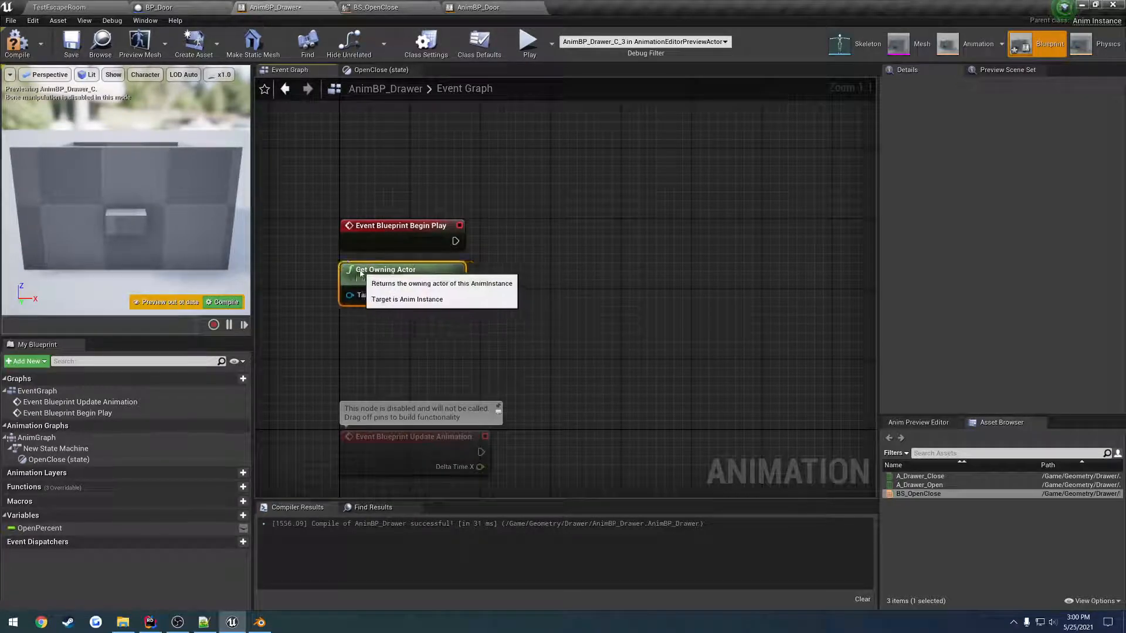
Examine the Cast To Door and Get Open Percentage logic in AnimBP_Door's Event Graph as the model for the drawer
left_click_drag(455, 286, 507, 246)
type("cast")
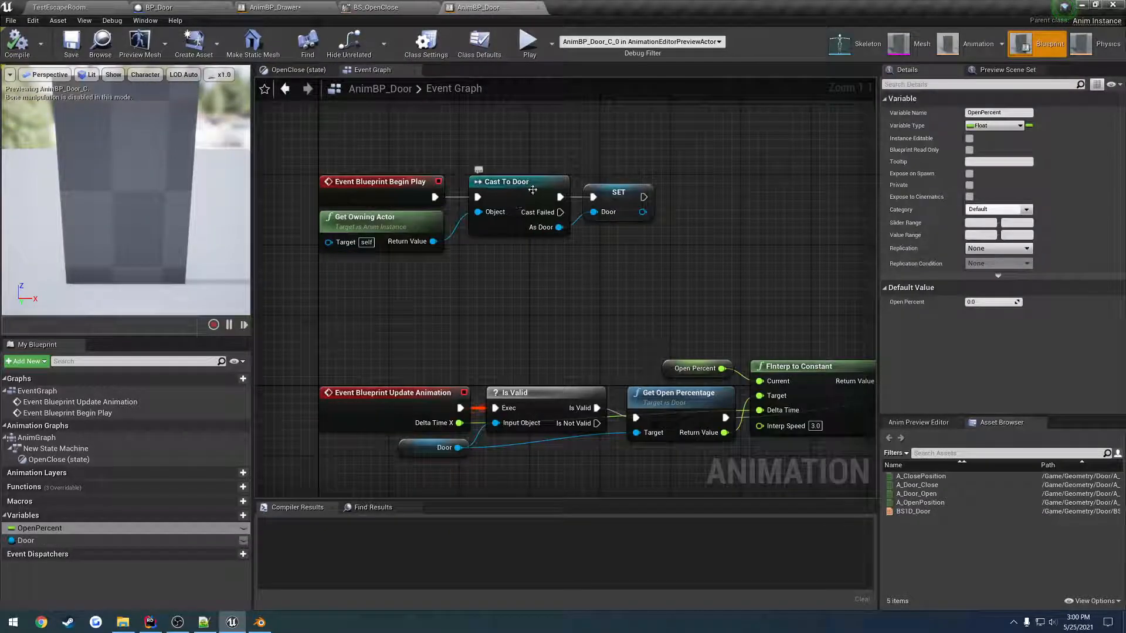
right_click_drag(674, 320, 527, 256)
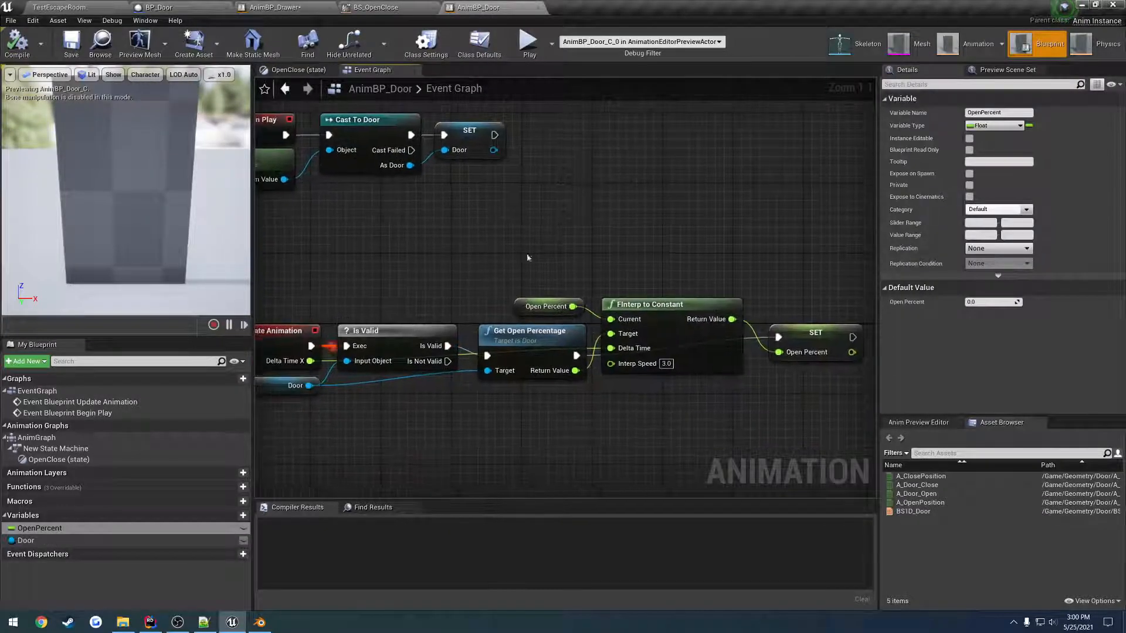
right_click_drag(660, 375, 692, 369)
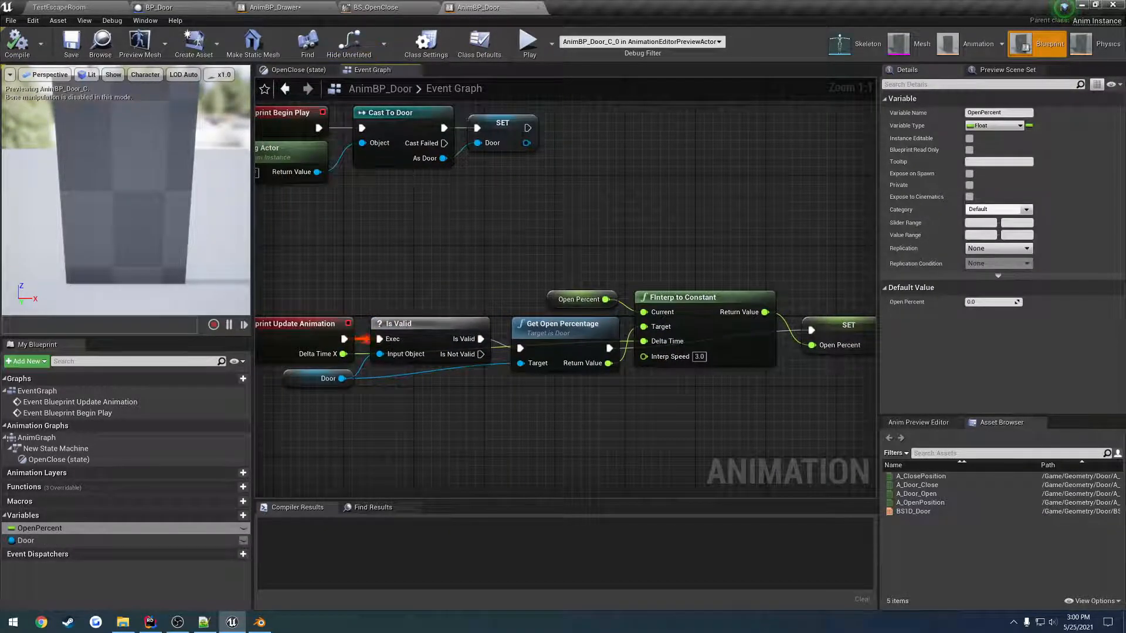
right_click_drag(406, 126, 439, 144)
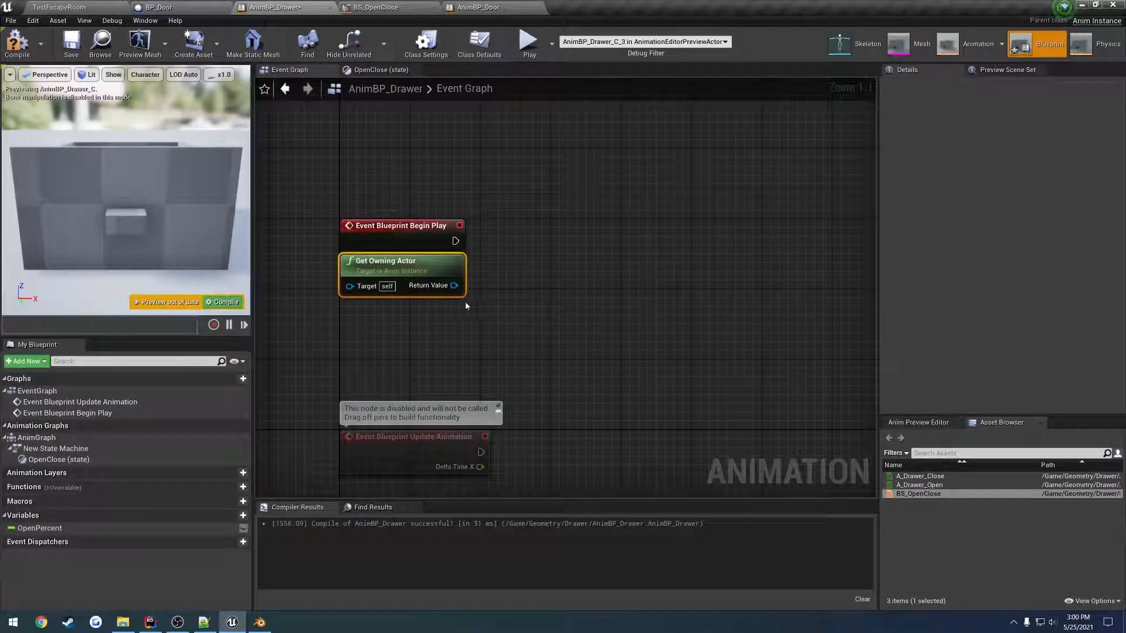
Add a Cast To Door node fed by Get Owning Actor's return value and executed from Event Blueprint Begin Play
left_click_drag(454, 285, 516, 229)
type("cast")
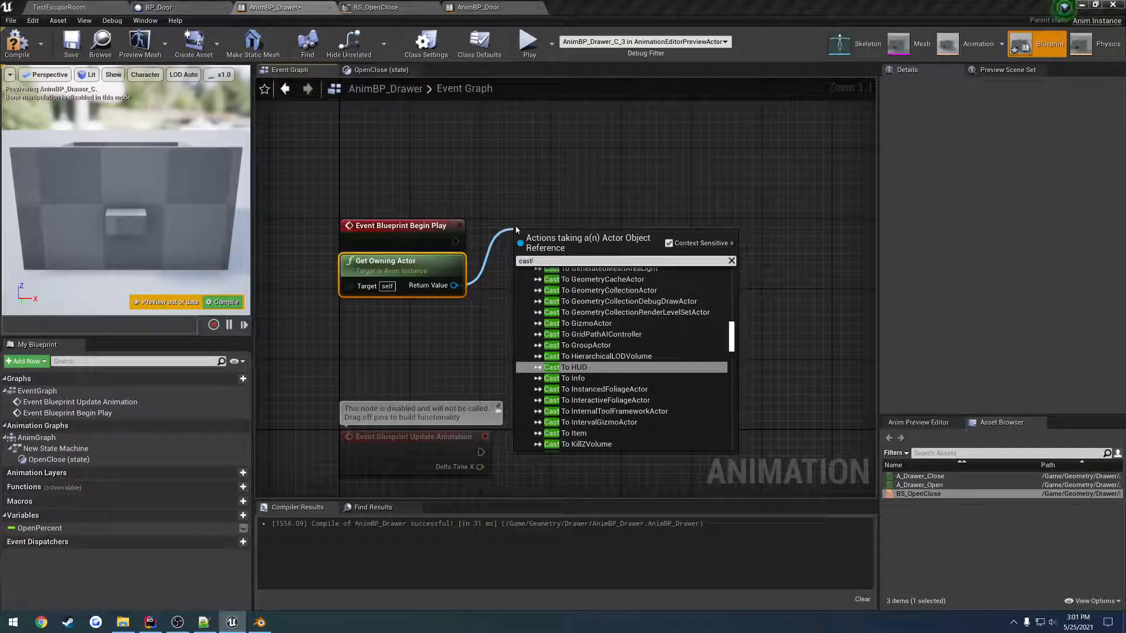
type("d")
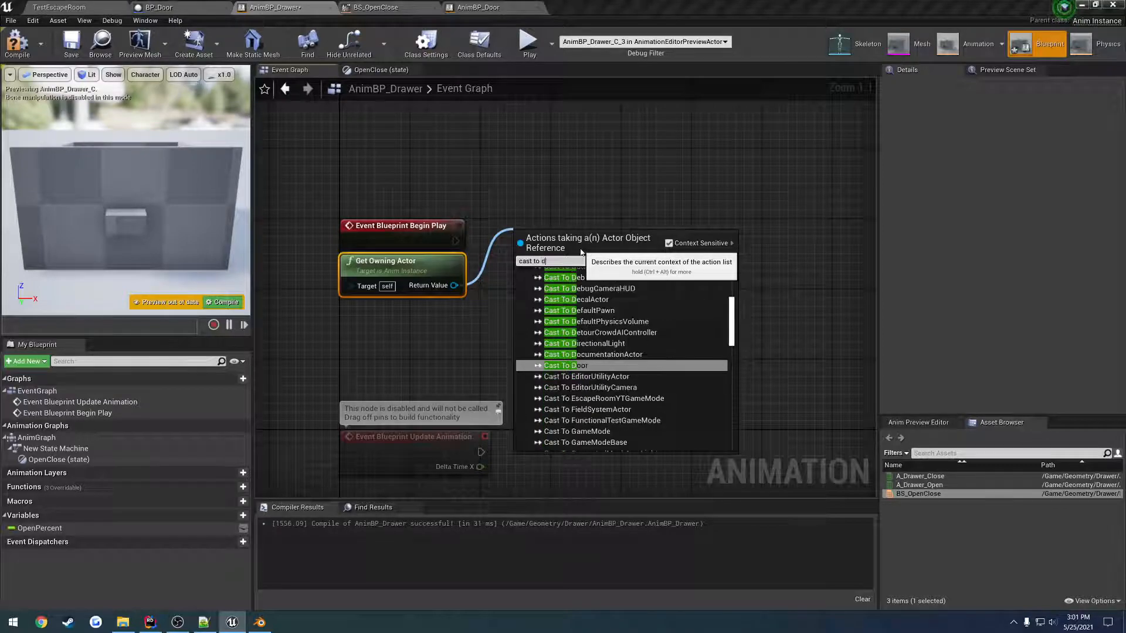
scroll(671, 398, "up", 3)
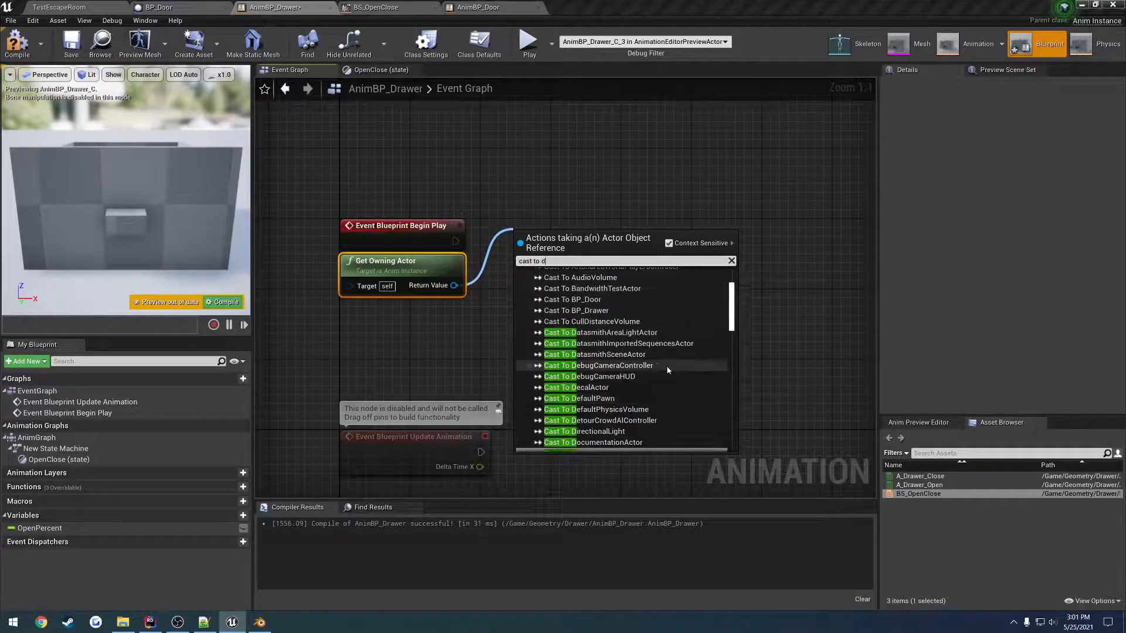
scroll(666, 375, "up", 2)
scroll(666, 394, "down", 4)
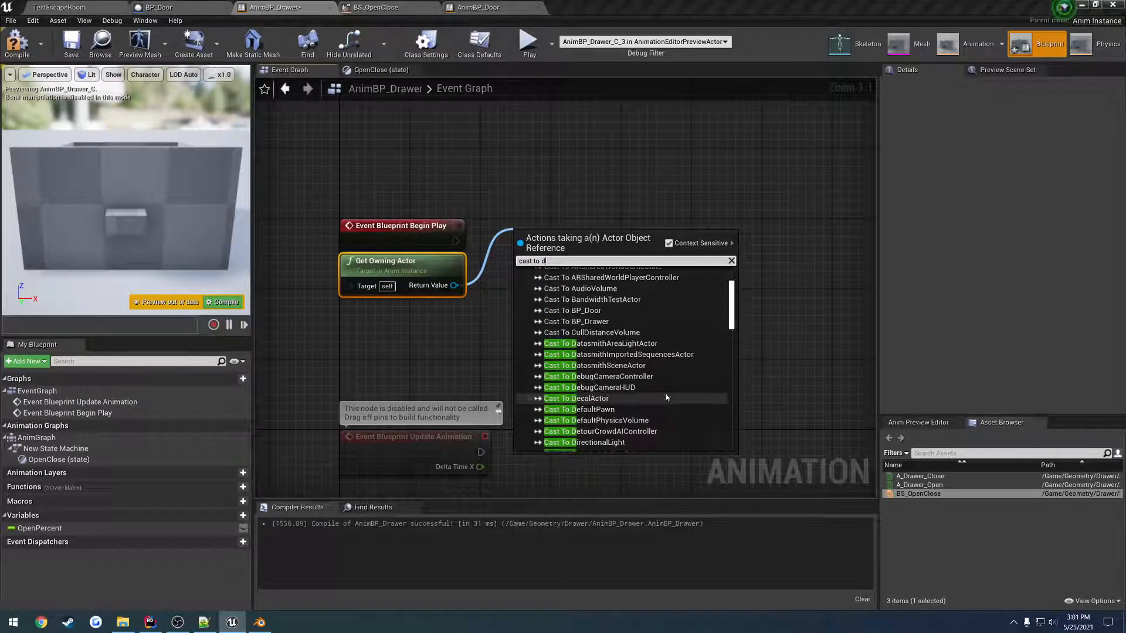
left_click(573, 394)
left_click_drag(543, 245, 502, 235)
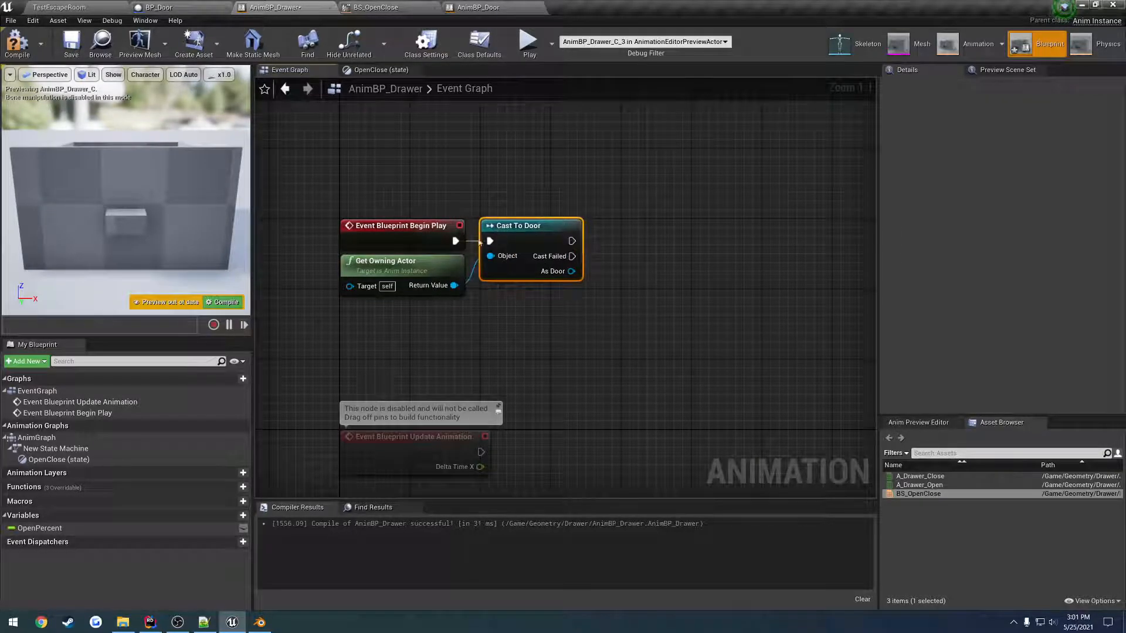
Create a Drawer variable of type Door Object Reference and set it from the Cast To Door node's As Door output
left_click(229, 516)
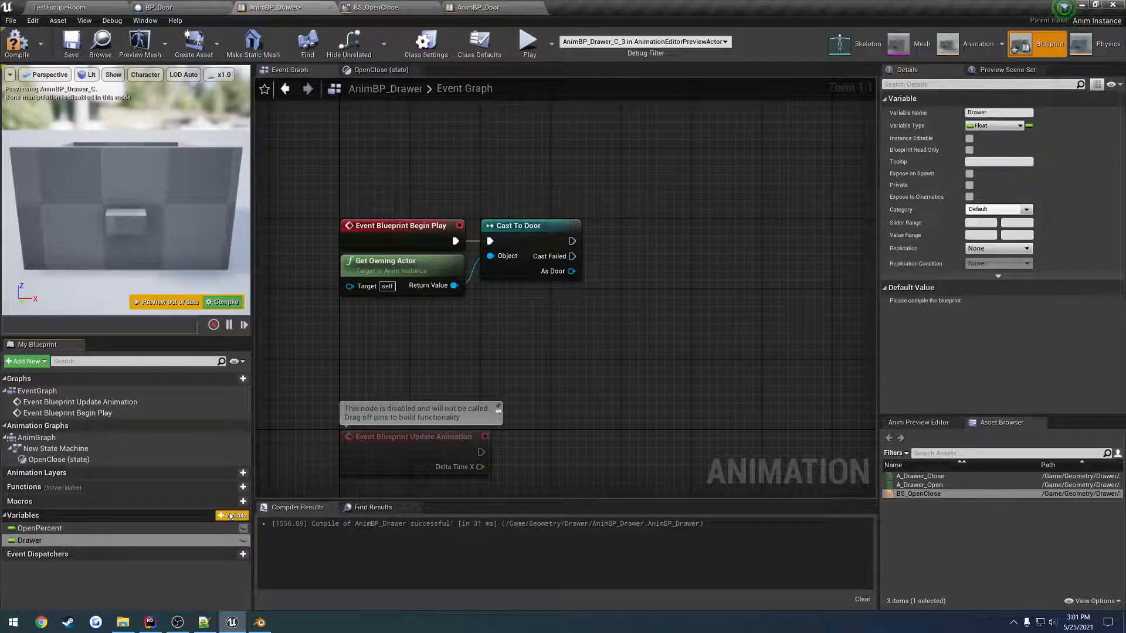
left_click(991, 126)
type("door")
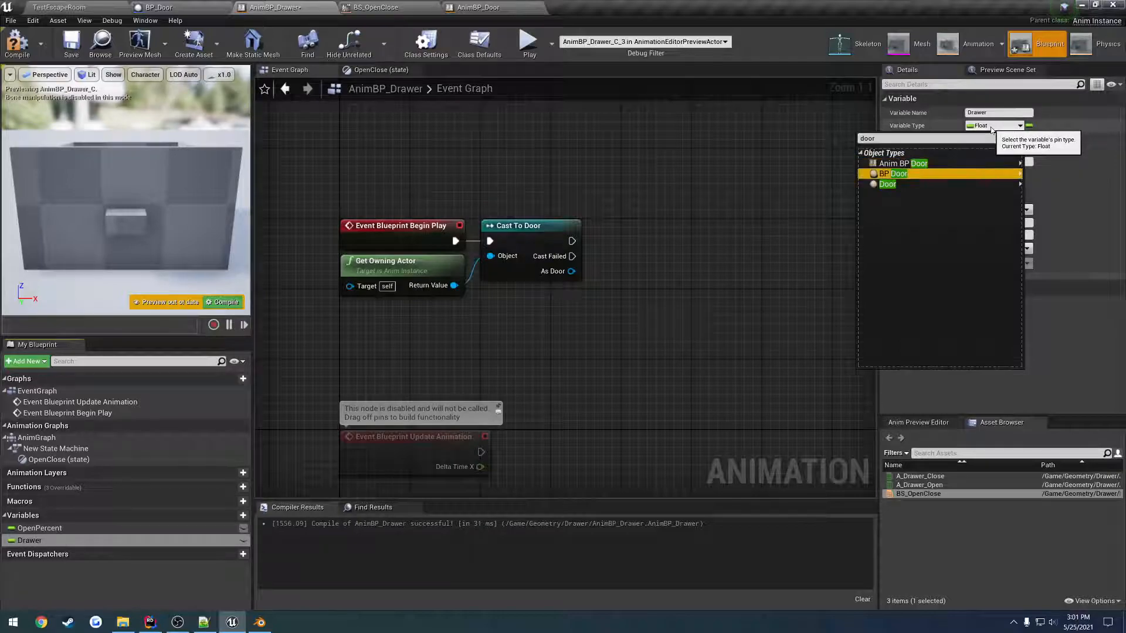
mouse_move(887, 184)
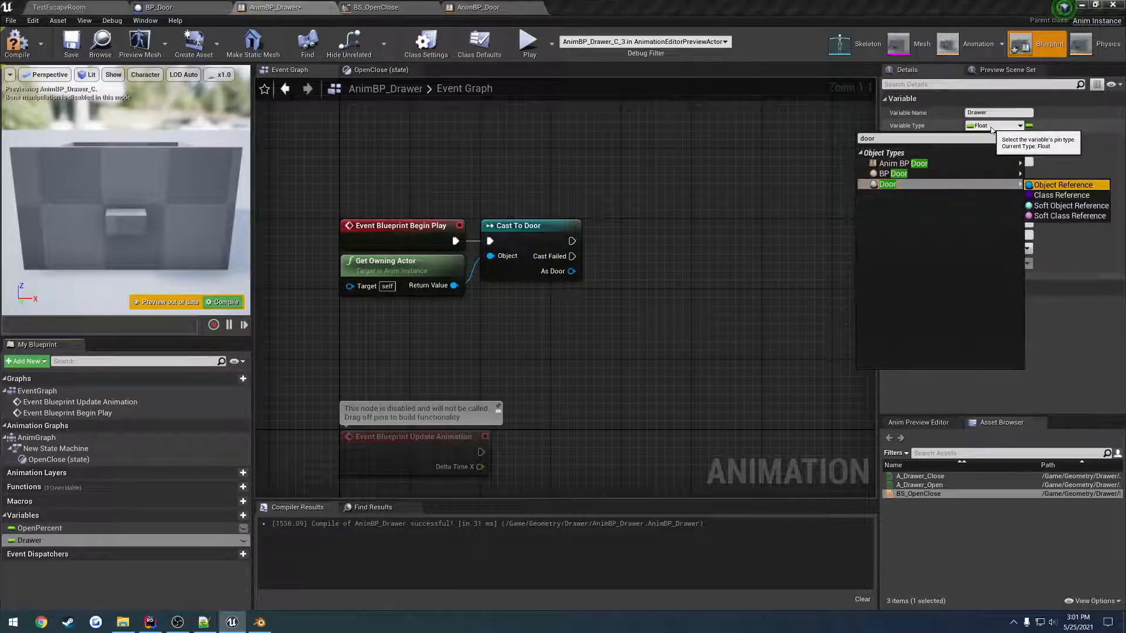
left_click(991, 186)
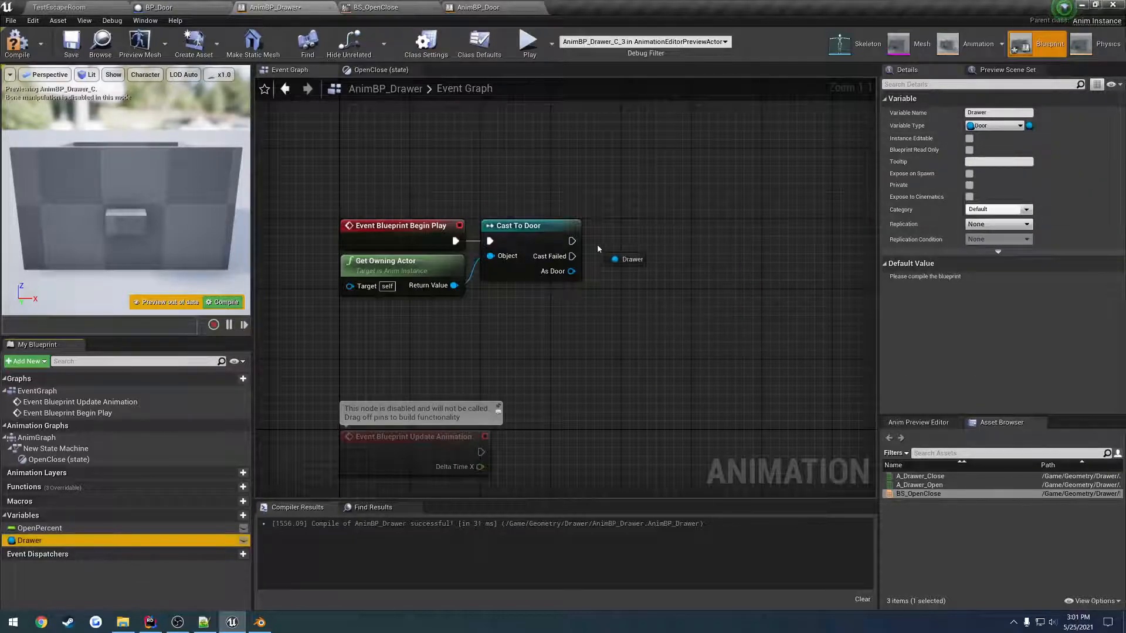
left_click_drag(598, 249, 599, 250, "alt")
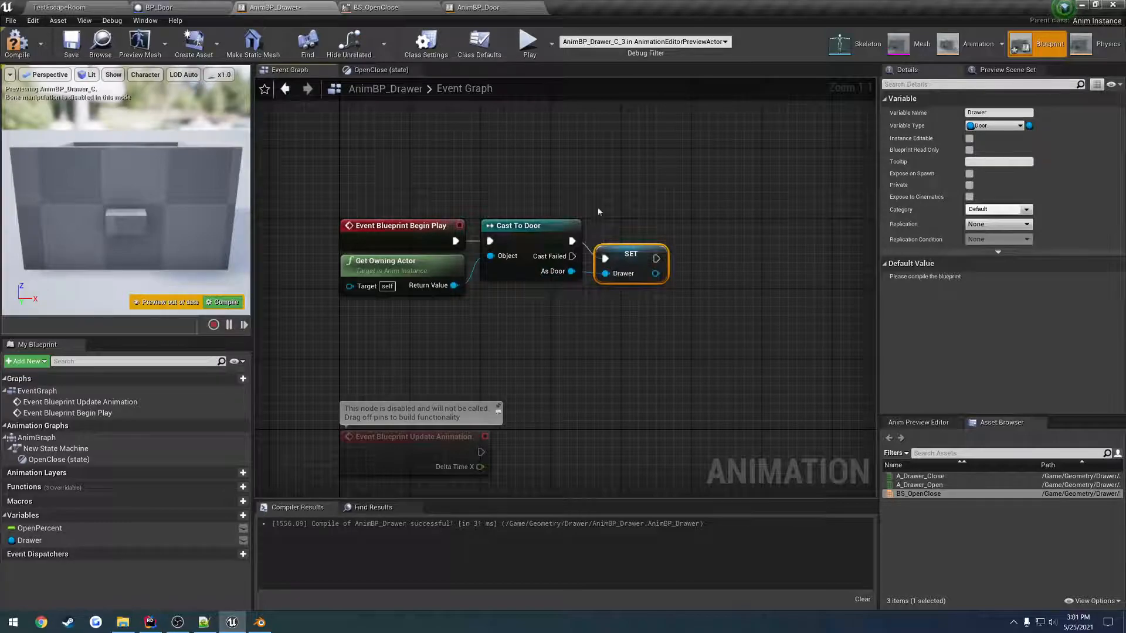
right_click_drag(598, 211, 510, 143)
Copy AnimBP_Door's Is Valid, Get Open Percentage, Open Percent, FInterp to Constant and SET nodes into AnimBP_Drawer beside its update event
left_click(434, 7)
left_click(472, 7)
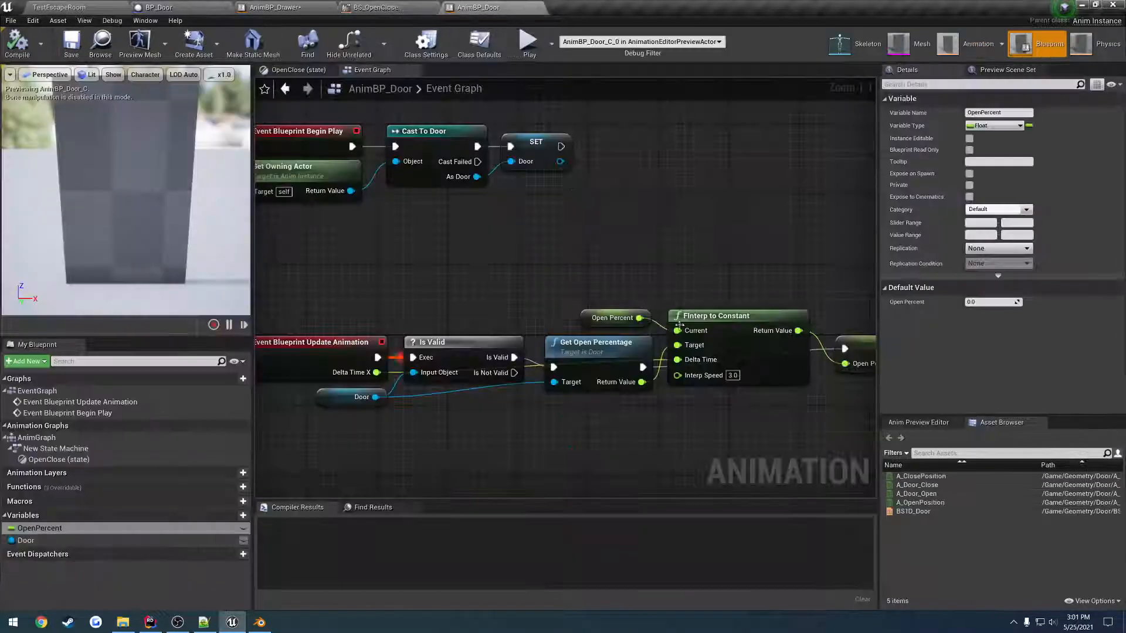
scroll(415, 225, "down", 3)
left_click_drag(420, 279, 419, 279)
scroll(654, 344, "down", 1)
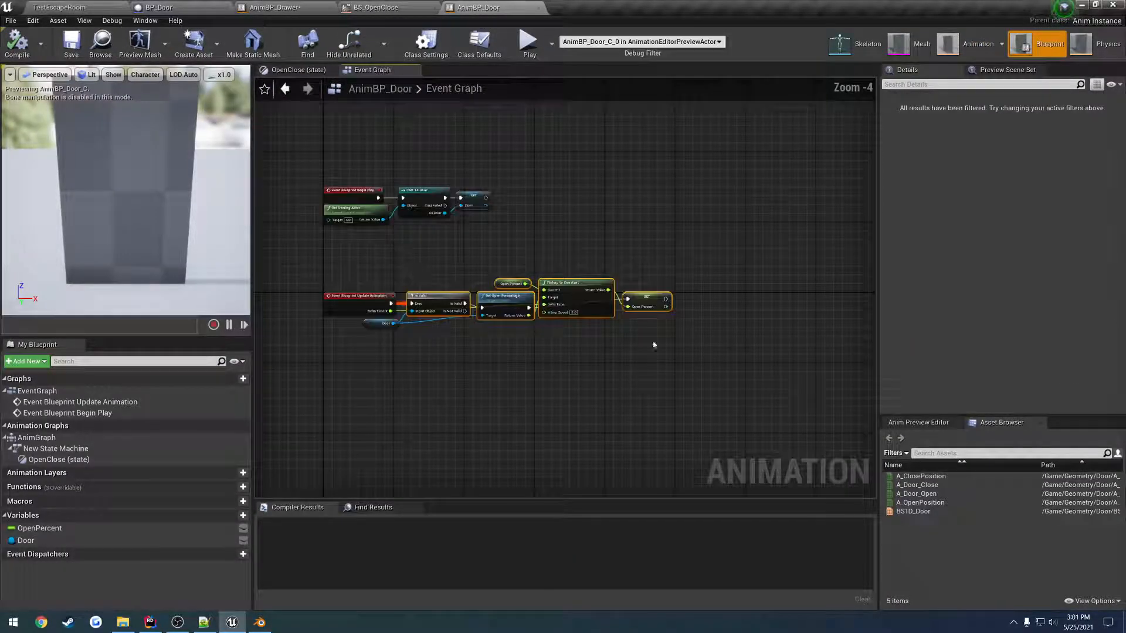
scroll(448, 287, "up", 3)
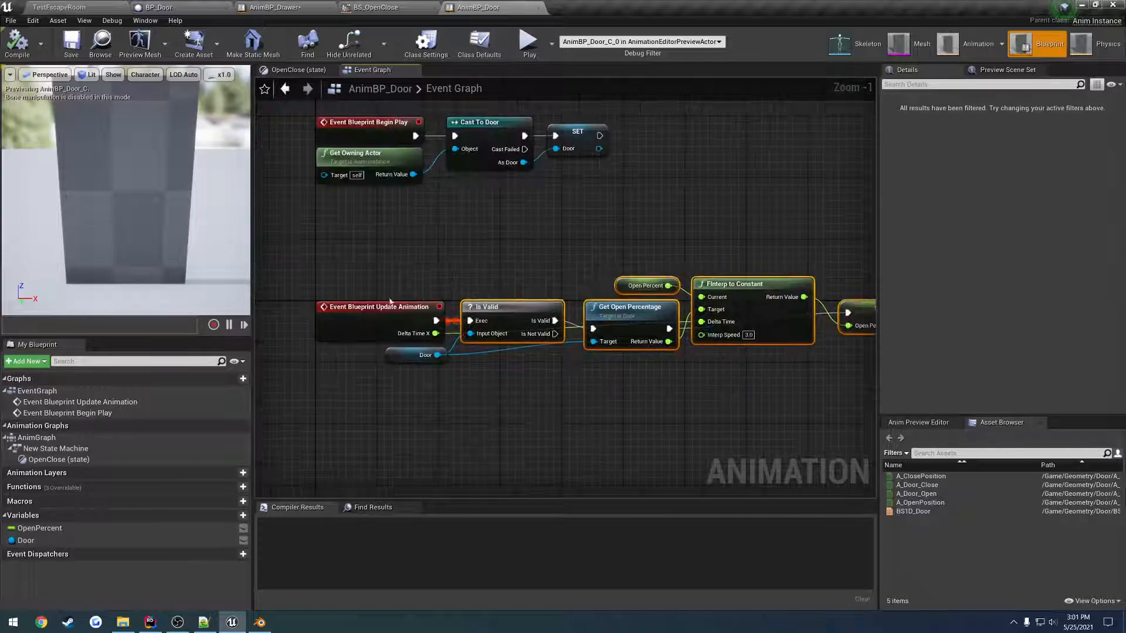
left_click(255, 6)
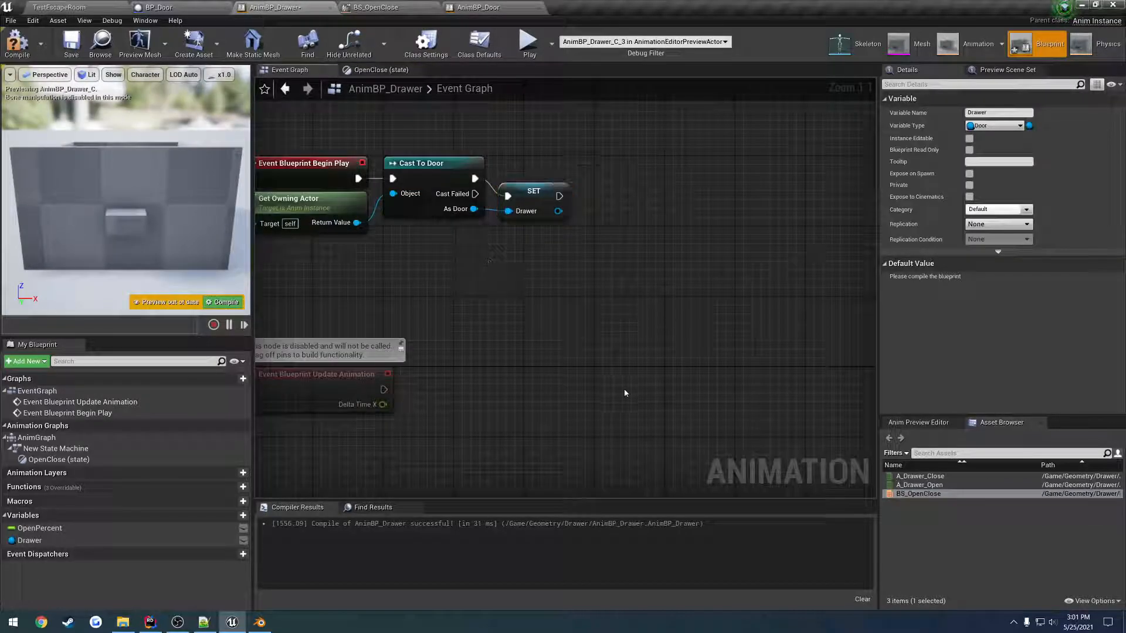
key("ctrl+v")
left_click_drag(612, 406, 612, 382)
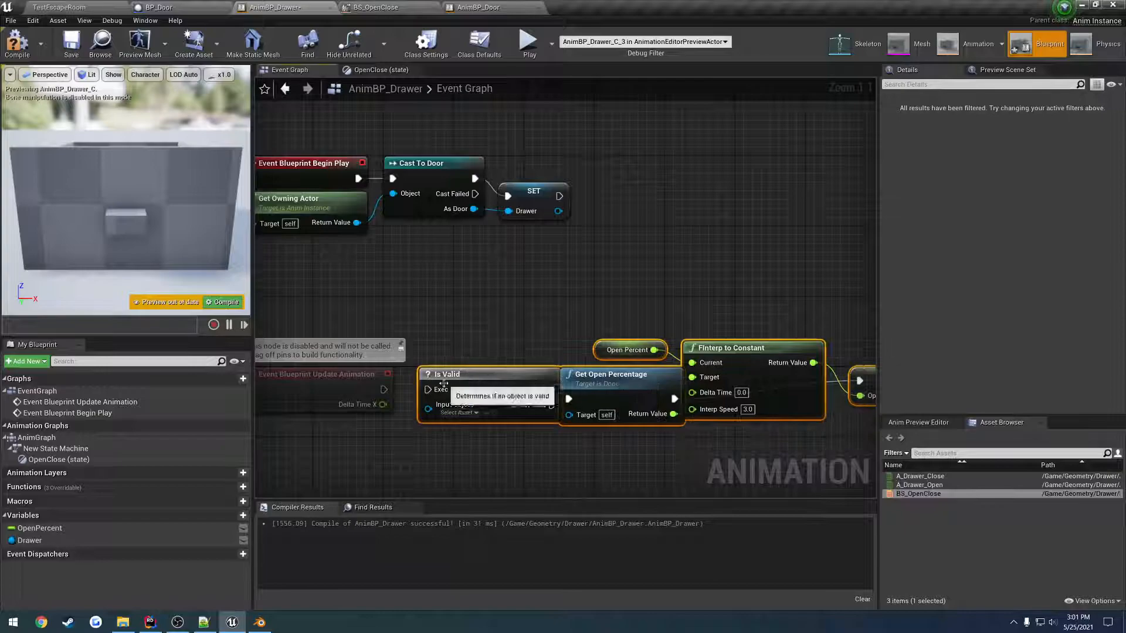
Wire Event Blueprint Update Animation to Is Valid, feed Drawer into Is Valid and Get Open Percentage, then compile and save AnimBP_Drawer
left_click_drag(428, 389, 383, 389)
right_click_drag(412, 456, 498, 378)
left_click_drag(51, 540, 345, 352)
left_click(388, 366)
left_click_drag(535, 333, 534, 332)
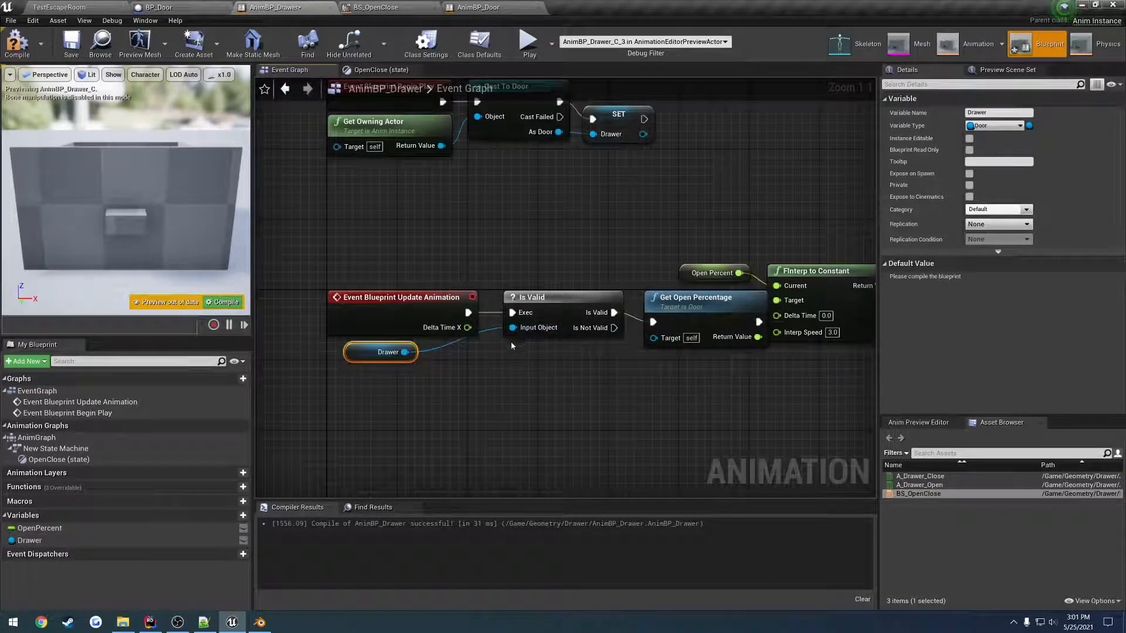
left_click_drag(652, 342, 653, 339)
right_click_drag(667, 355, 613, 358)
key("F7")
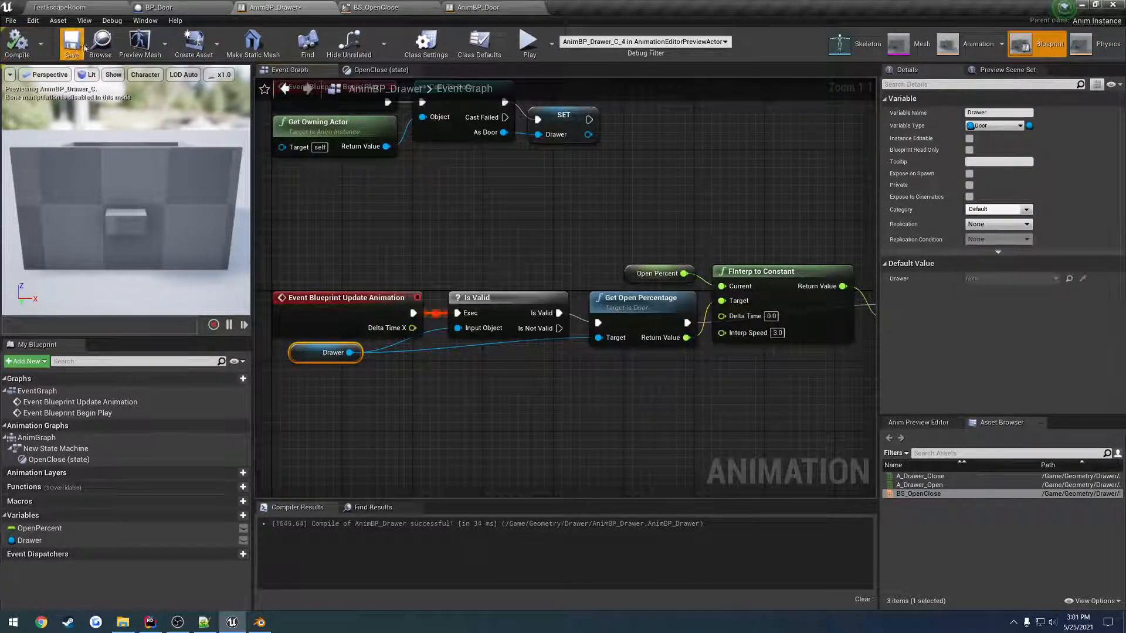
right_click_drag(508, 244, 443, 270)
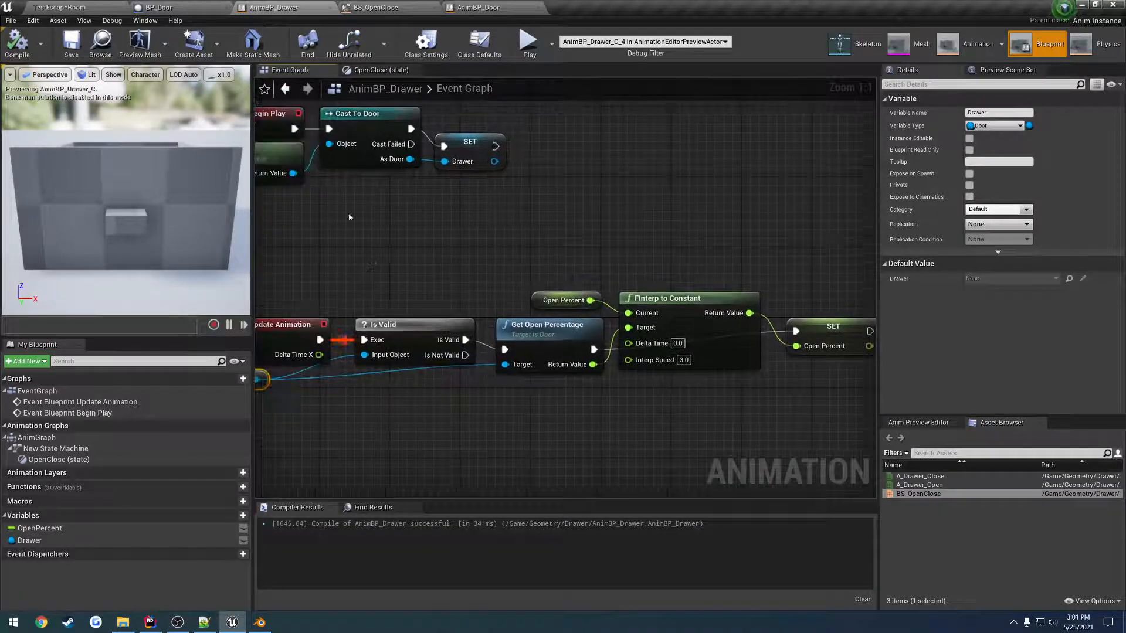
Play-test the TestEscapeRoom level by walking up to the drawers and interacting with them, then end the session
left_click(85, 4)
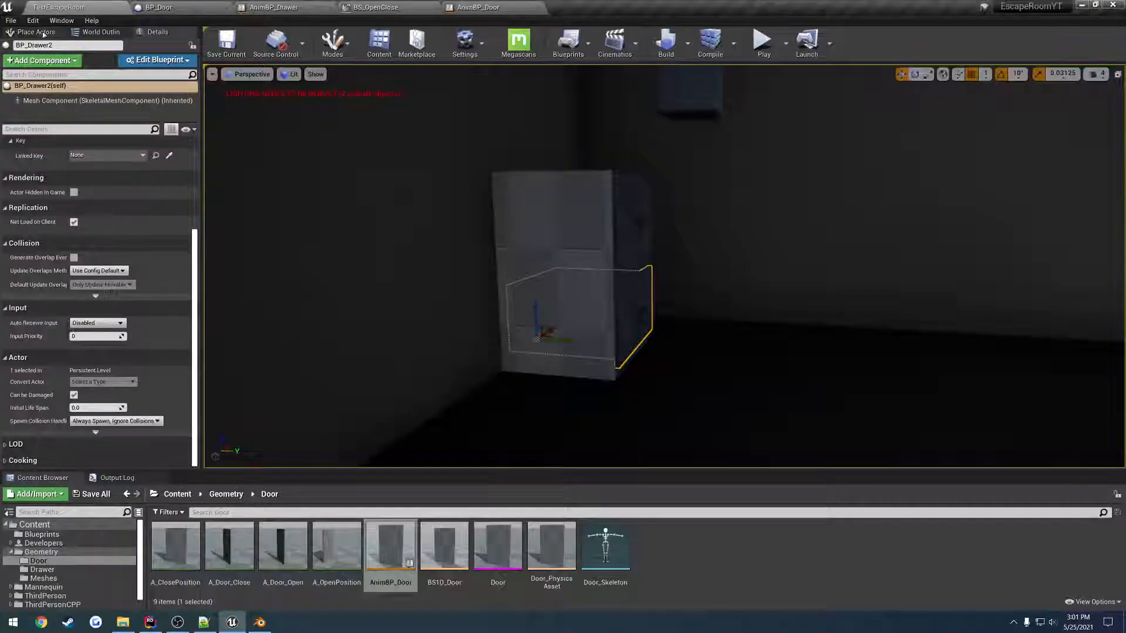
left_click(763, 42)
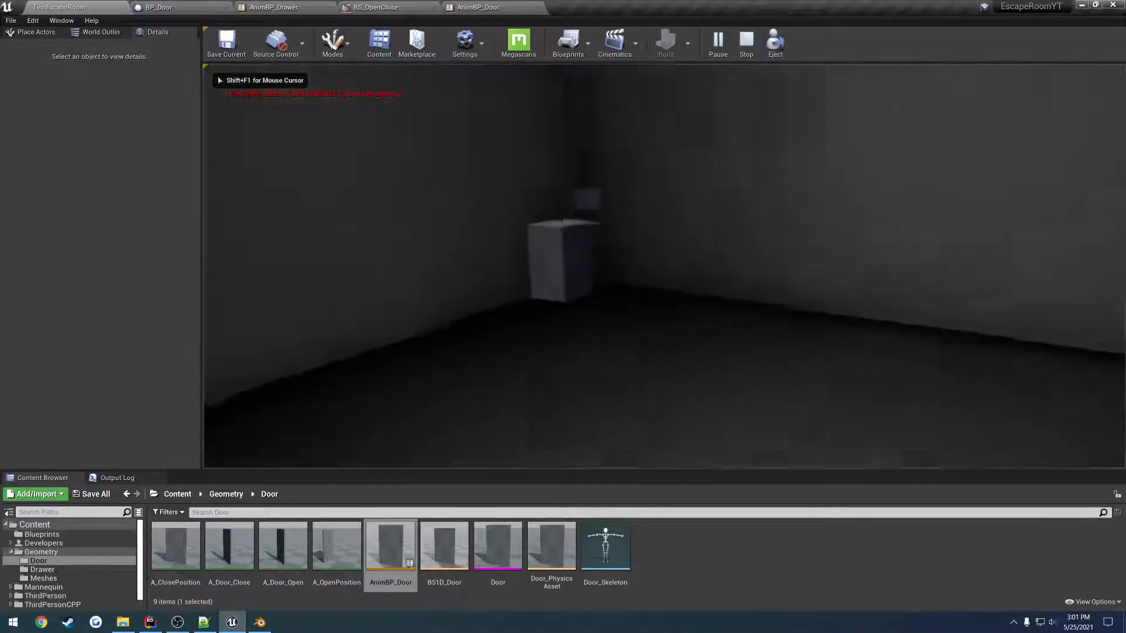
key("w")
key("e")
key("e")
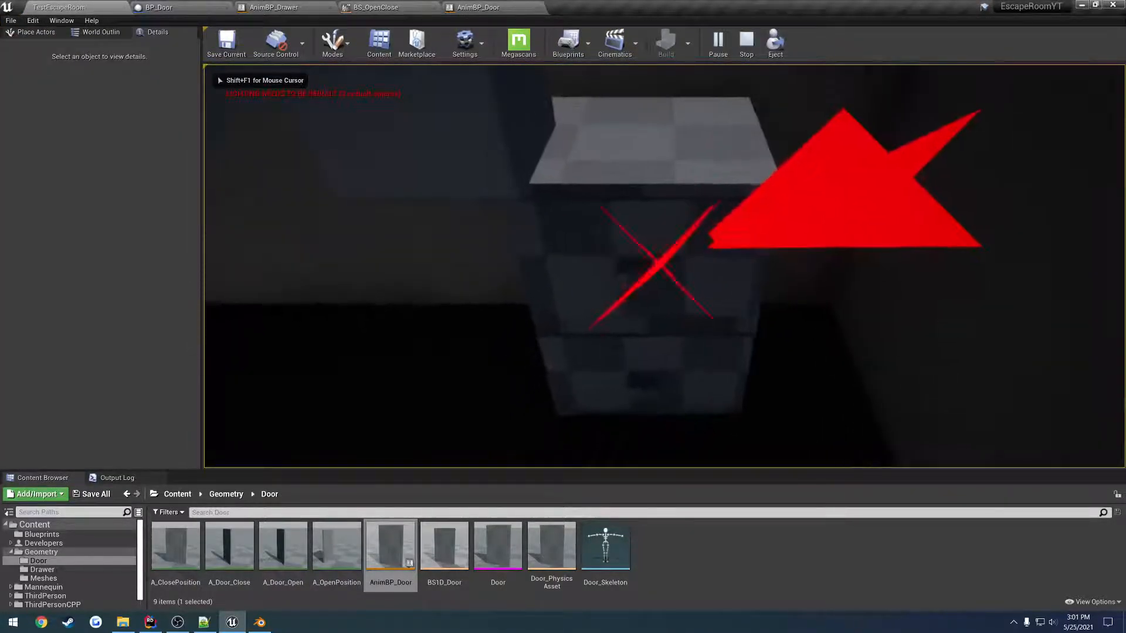
key("w")
key("s")
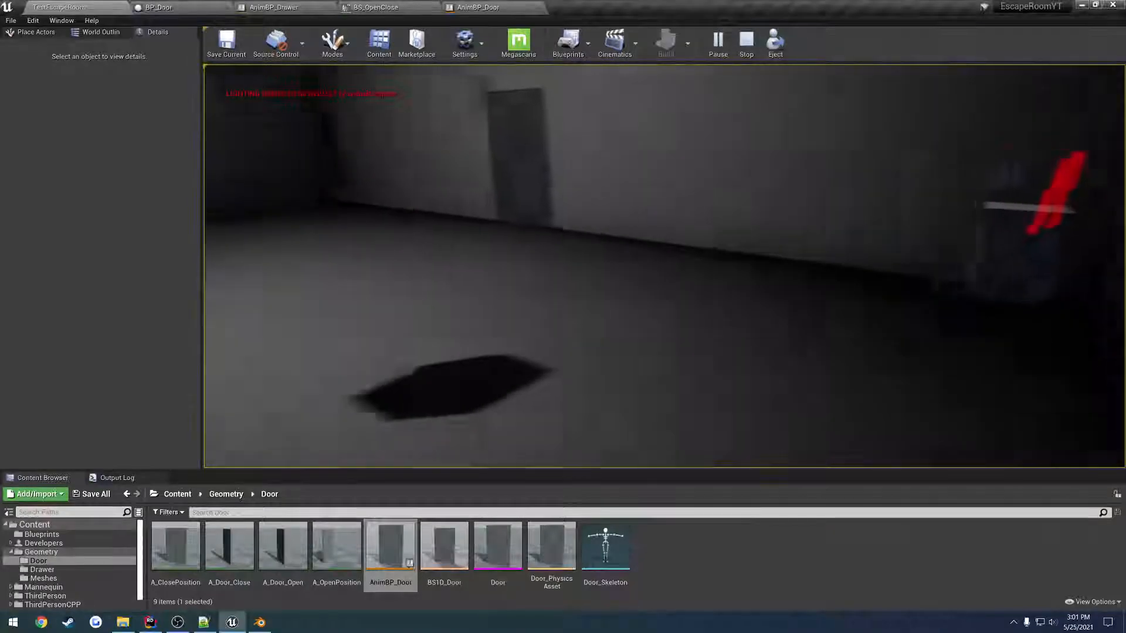
key("Escape")
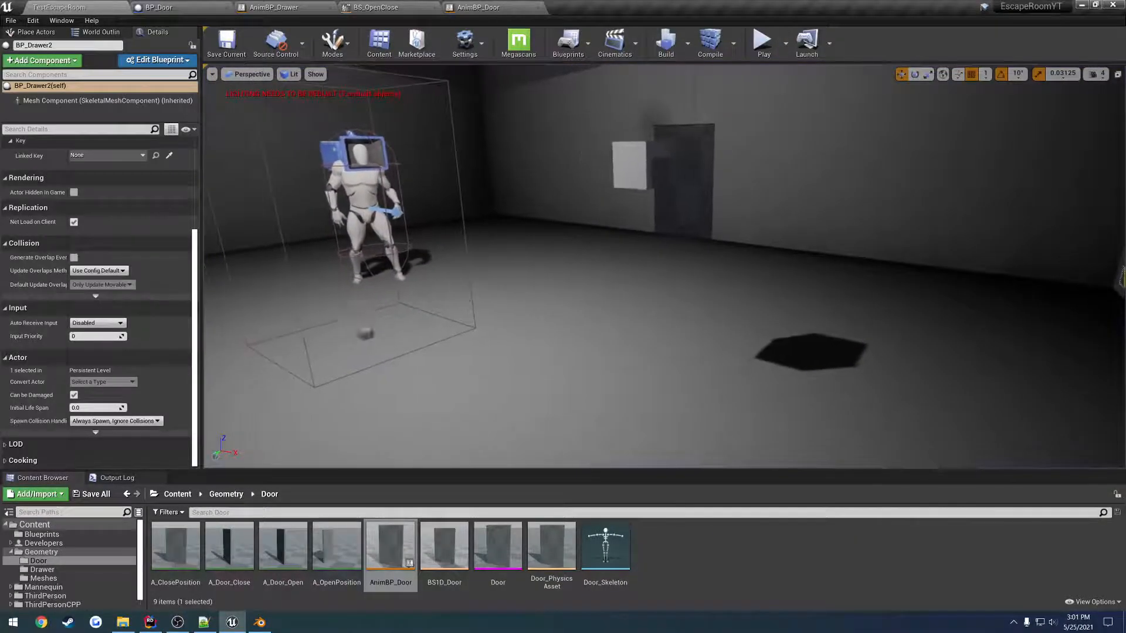
Move BP_WeightTrigger across the room toward the drawers, to a location of about 45, 252, 130
left_click(365, 333)
key("a")
key("s")
right_click_drag(365, 333, 527, 359)
left_click_drag(319, 353, 946, 333)
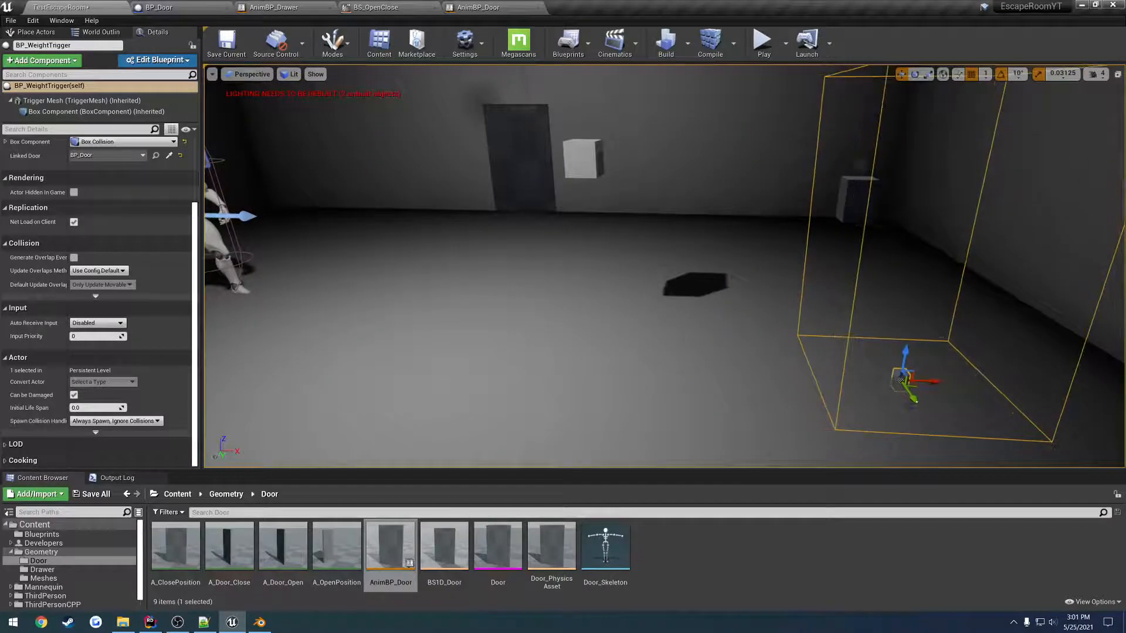
left_click_drag(901, 380, 924, 284)
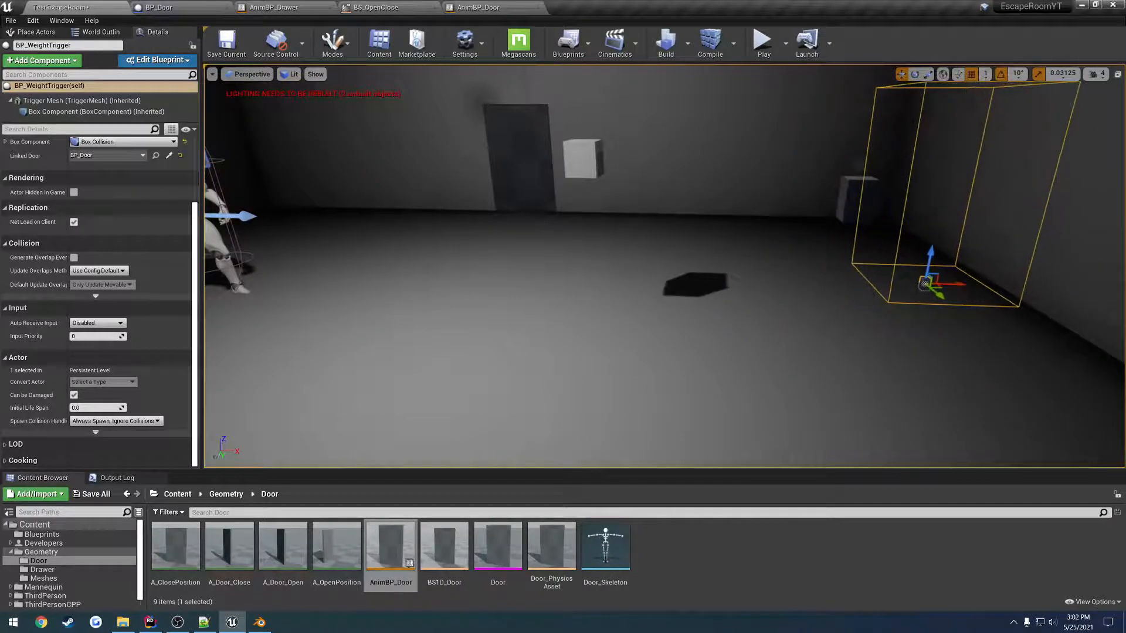
Set BP_WeightTrigger's Linked Door to BP_Drawer
right_click_drag(924, 284, 924, 271)
key("d")
key("w")
scroll(49, 233, "up", 3)
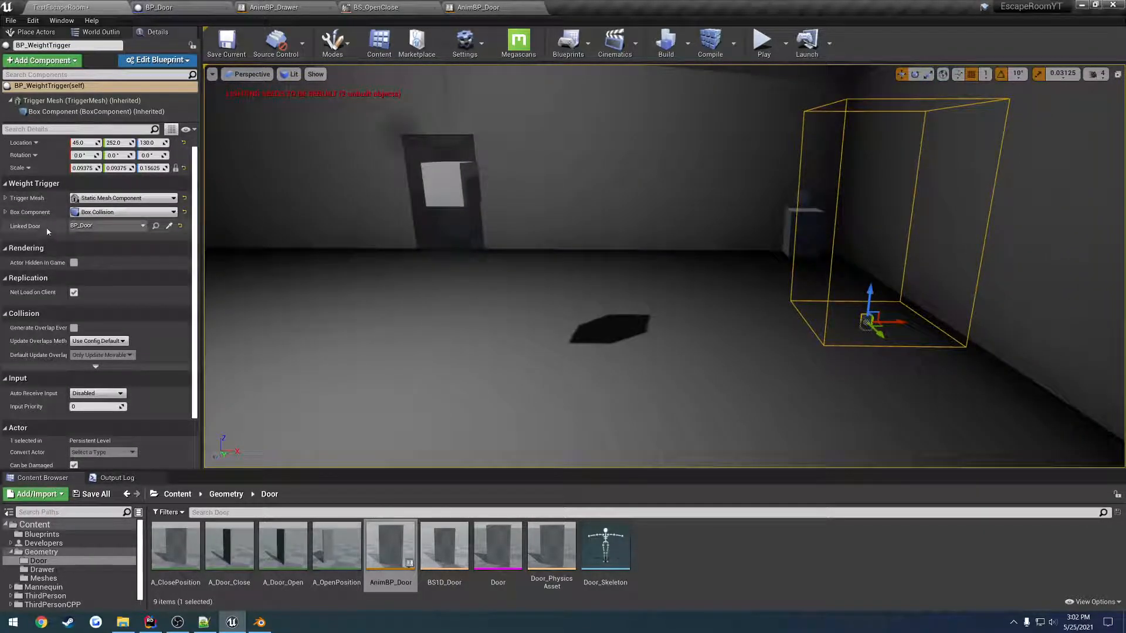
left_click(117, 226)
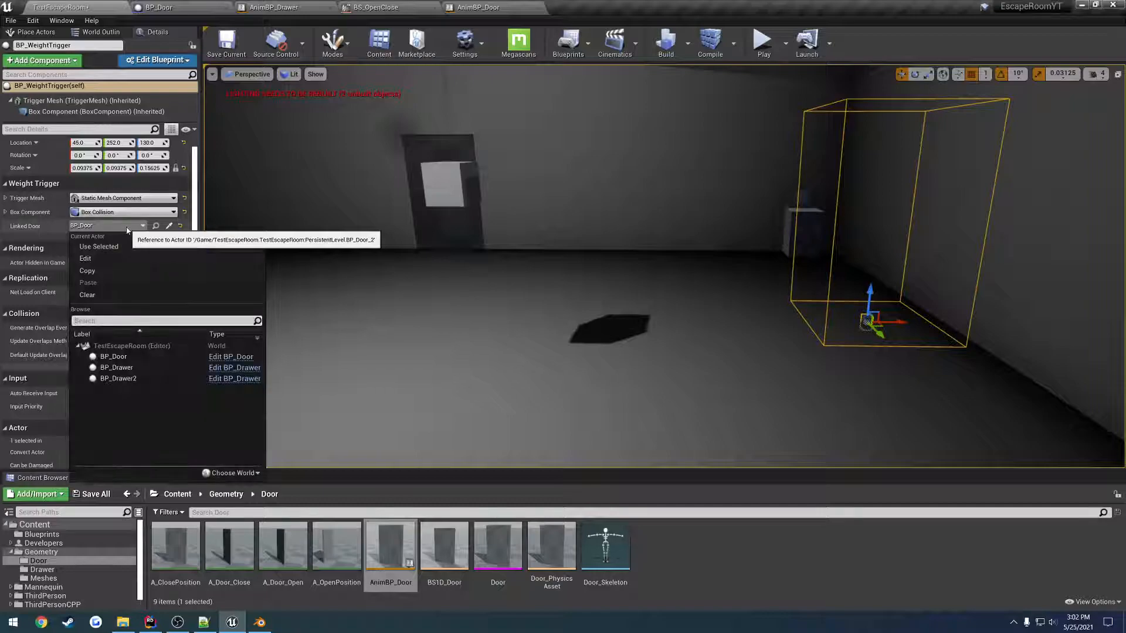
left_click(171, 227)
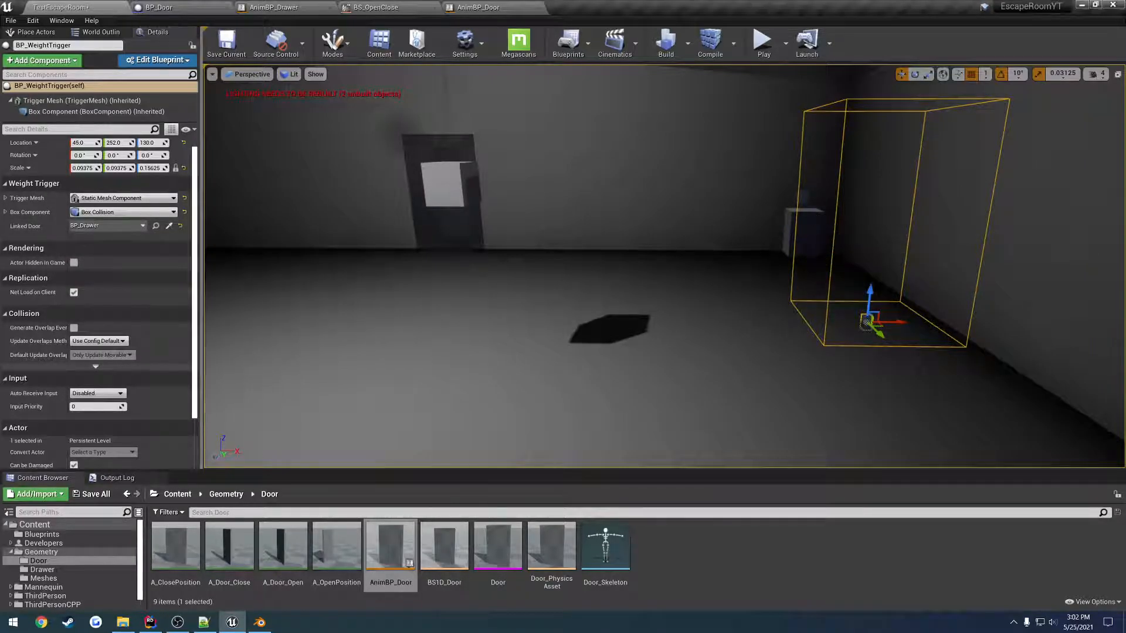
Play-test the level by walking to the moved weight trigger and watching the drawers, then end the session
right_click_drag(803, 230, 862, 235)
key("w")
left_click(761, 44)
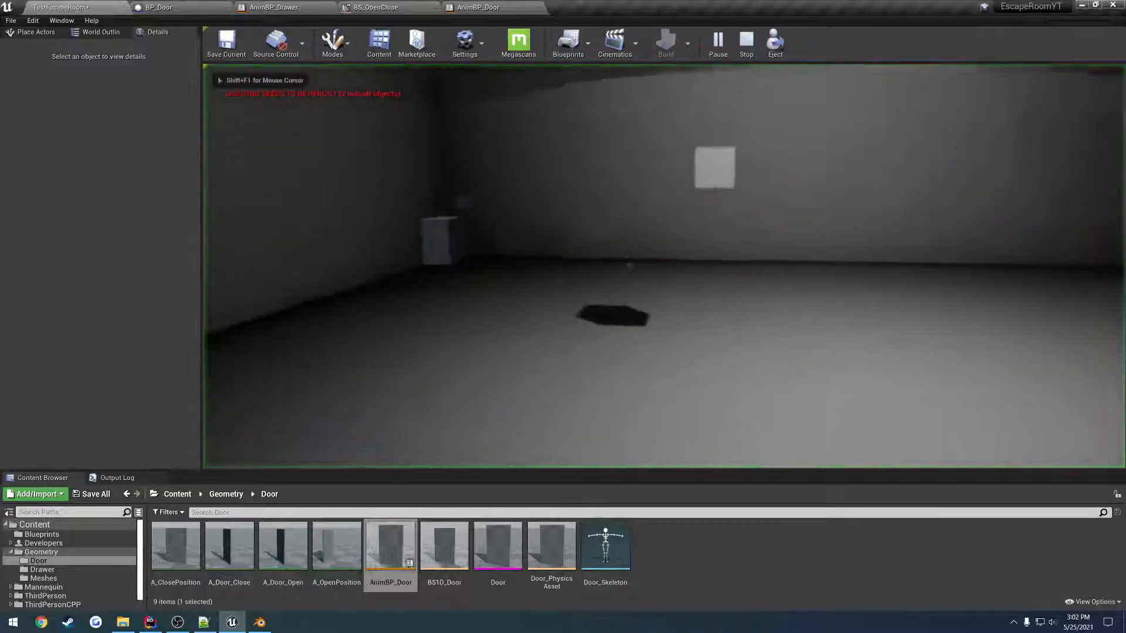
key("w")
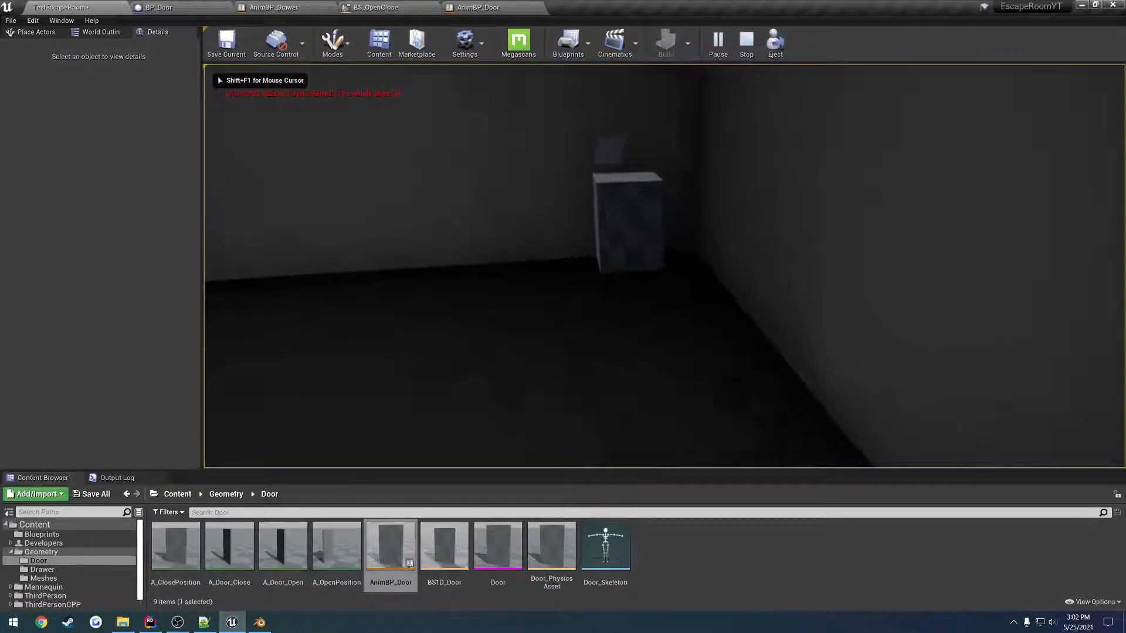
key("w")
key("s")
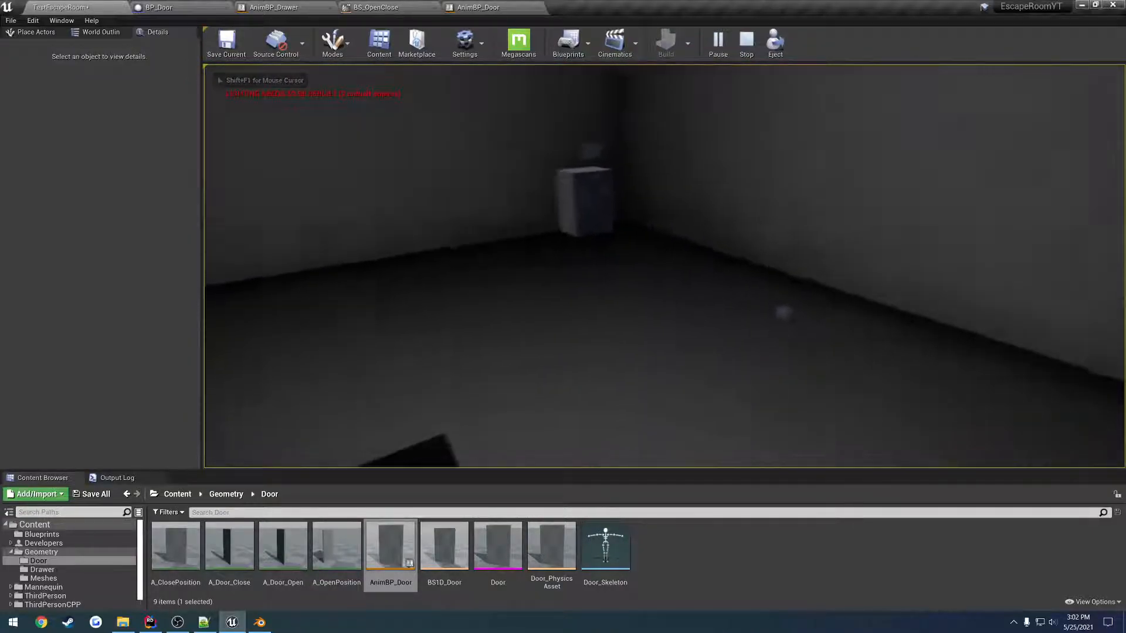
key("w")
key("Escape")
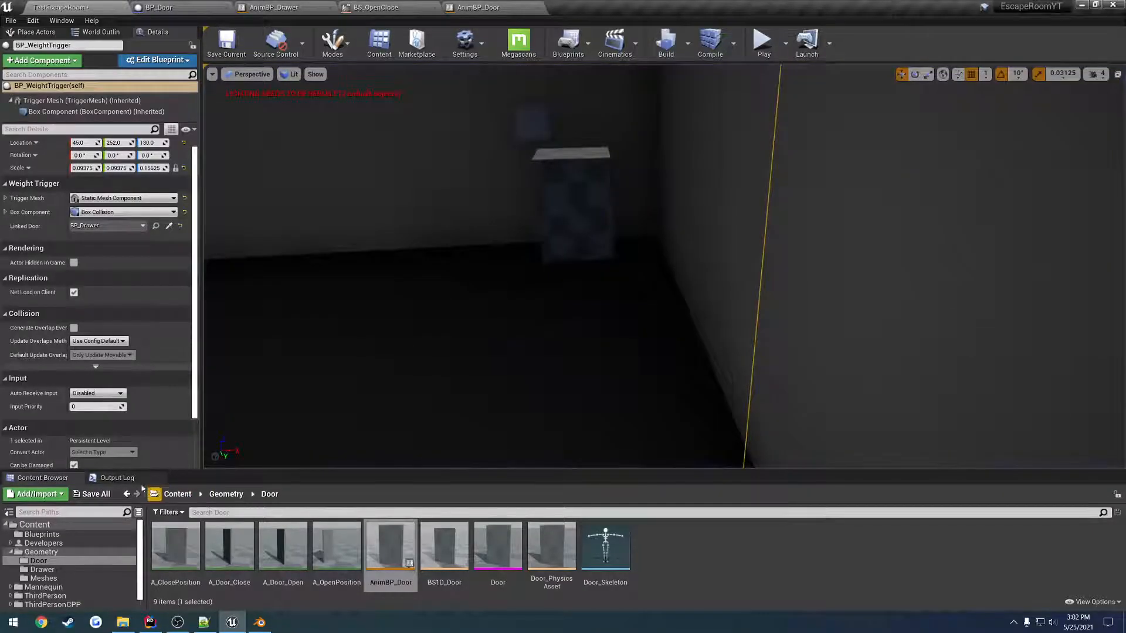
Show the Output Log and save all modified levels and assets
left_click(143, 480)
left_click(10, 20)
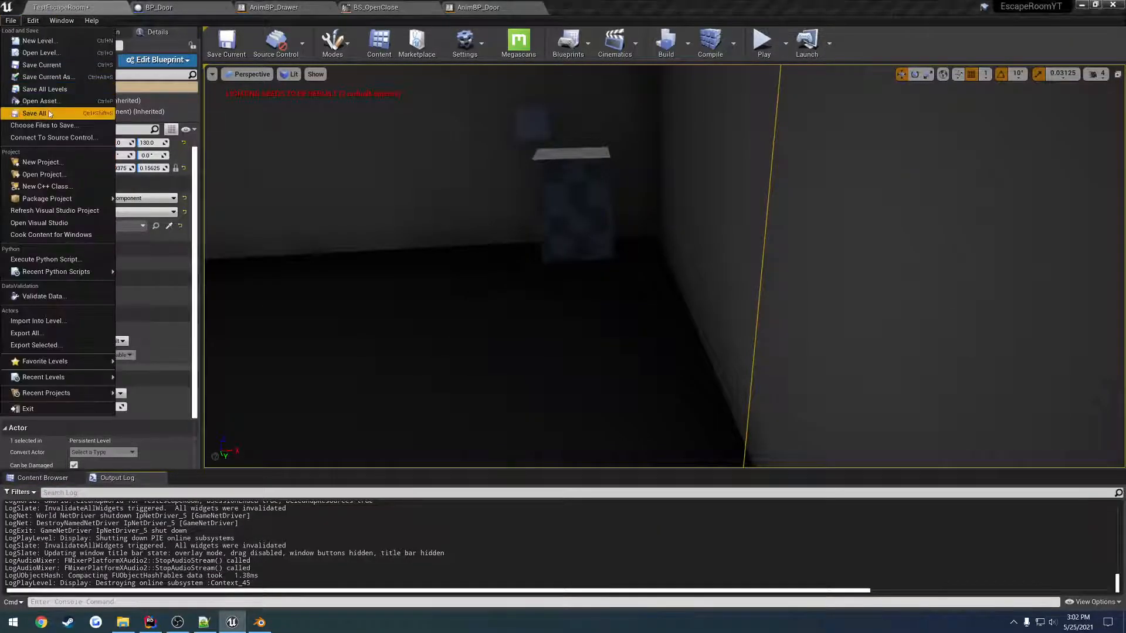
left_click(24, 111)
Play-test the level by walking into the weight trigger while watching the drawers and the log, then end the session
left_click(765, 58)
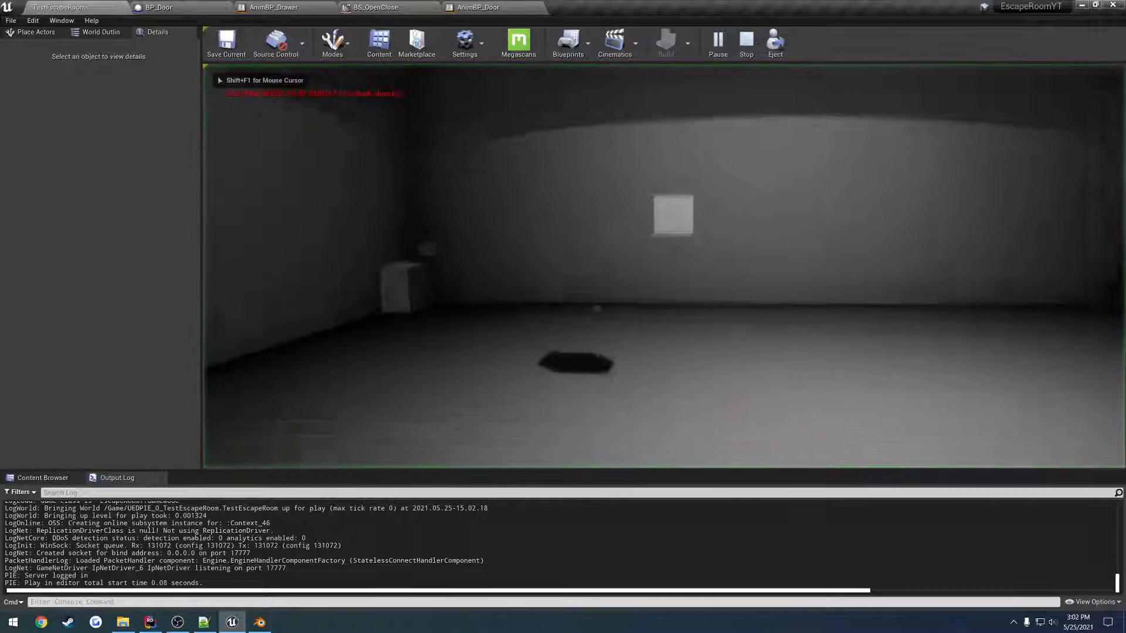
key("w")
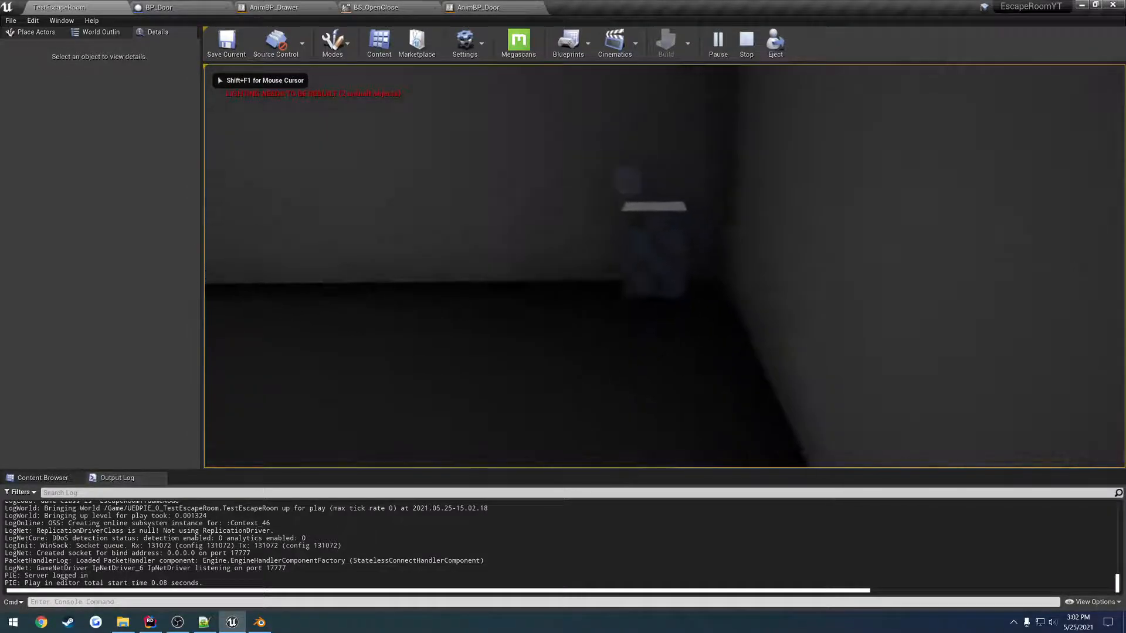
key("w")
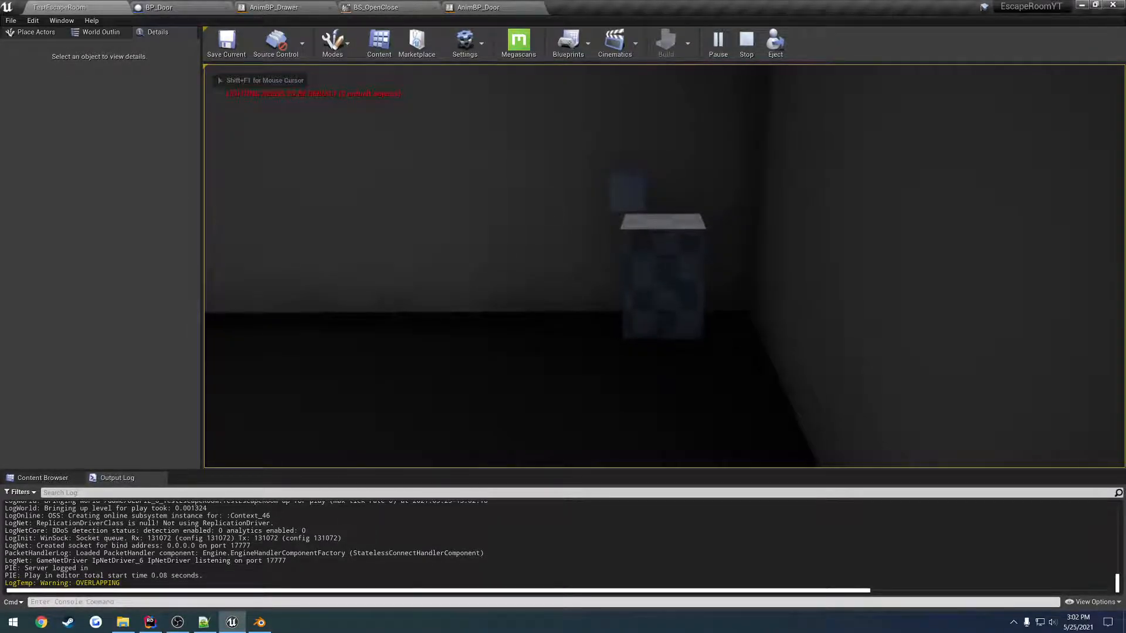
key("Escape")
Close the BP_Door editor and open the BP_Drawer blueprint from the Blueprints folder
left_click(657, 258)
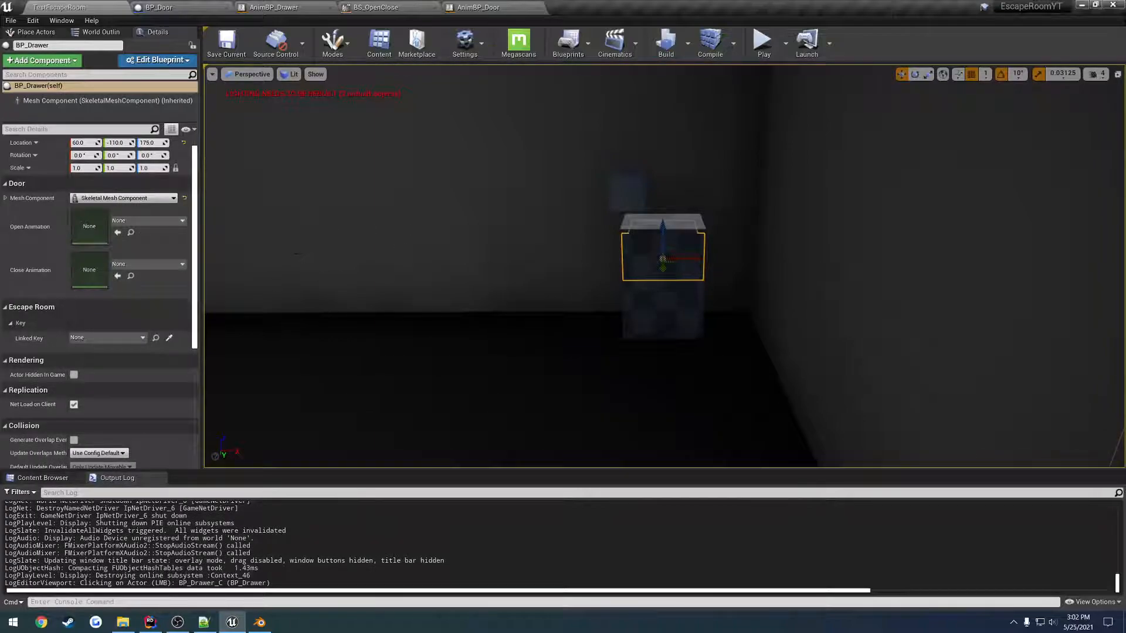
left_click(187, 7)
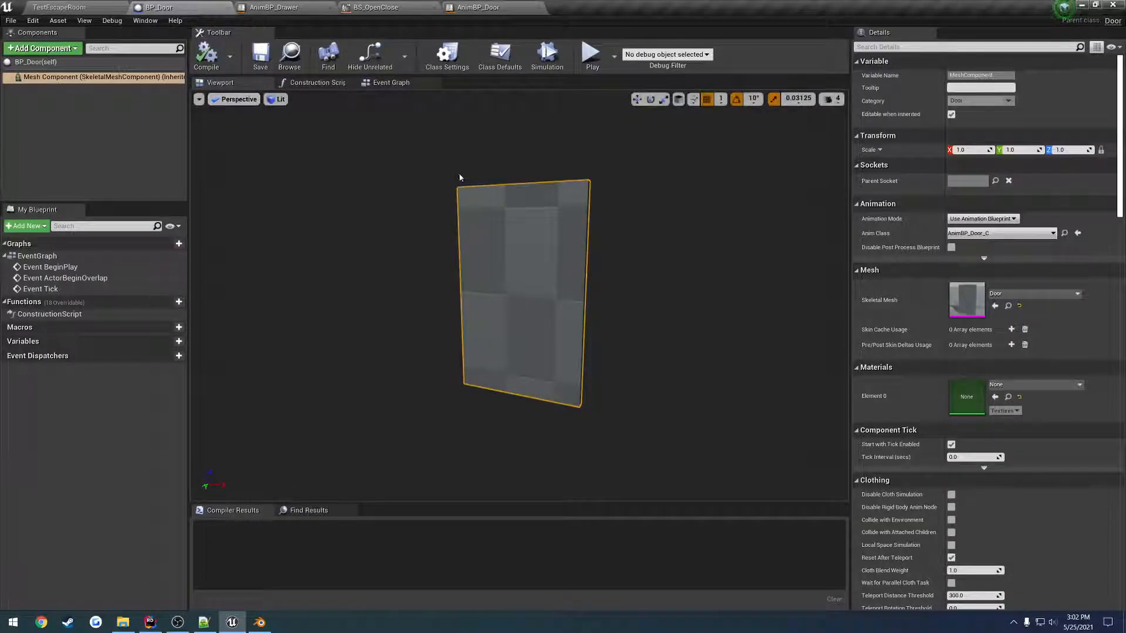
left_click(227, 8)
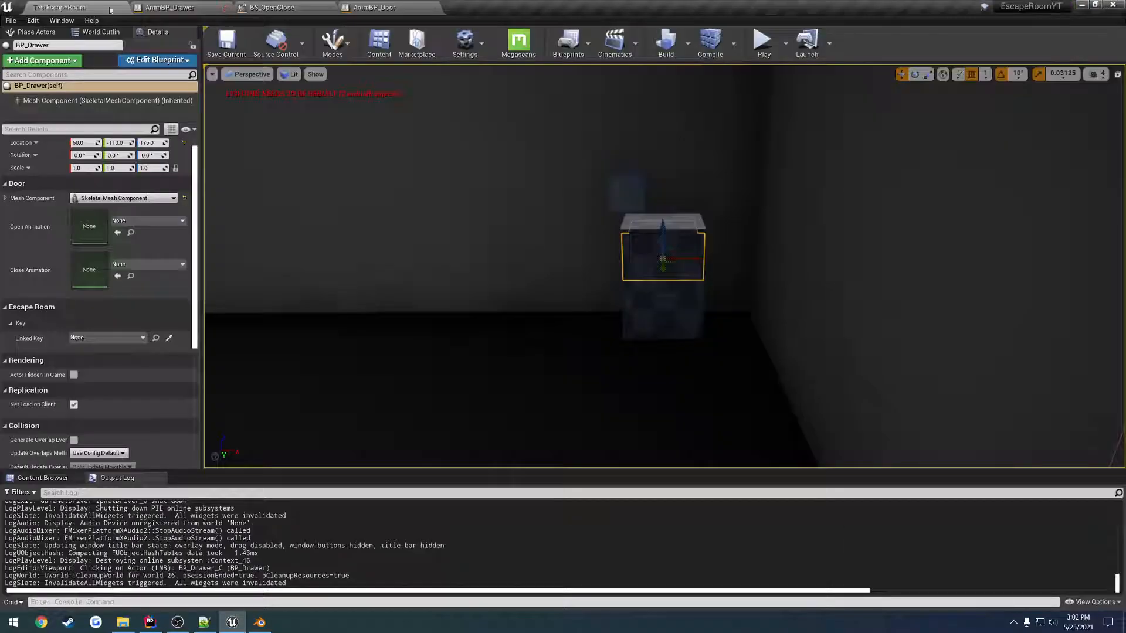
left_click(44, 477)
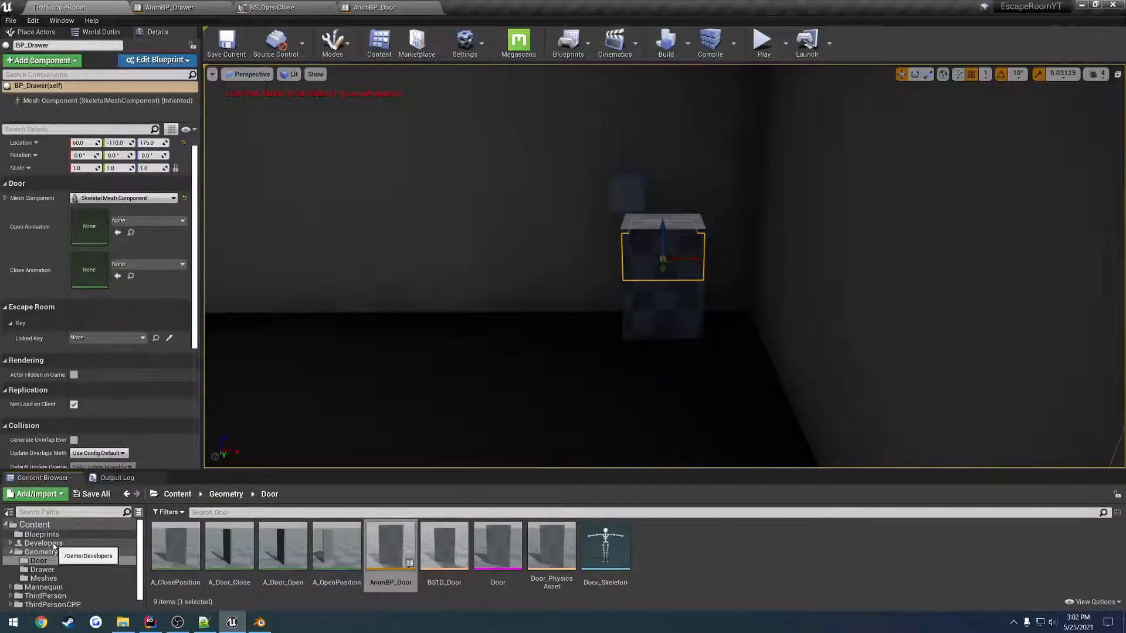
left_click(41, 569)
double_click(227, 545)
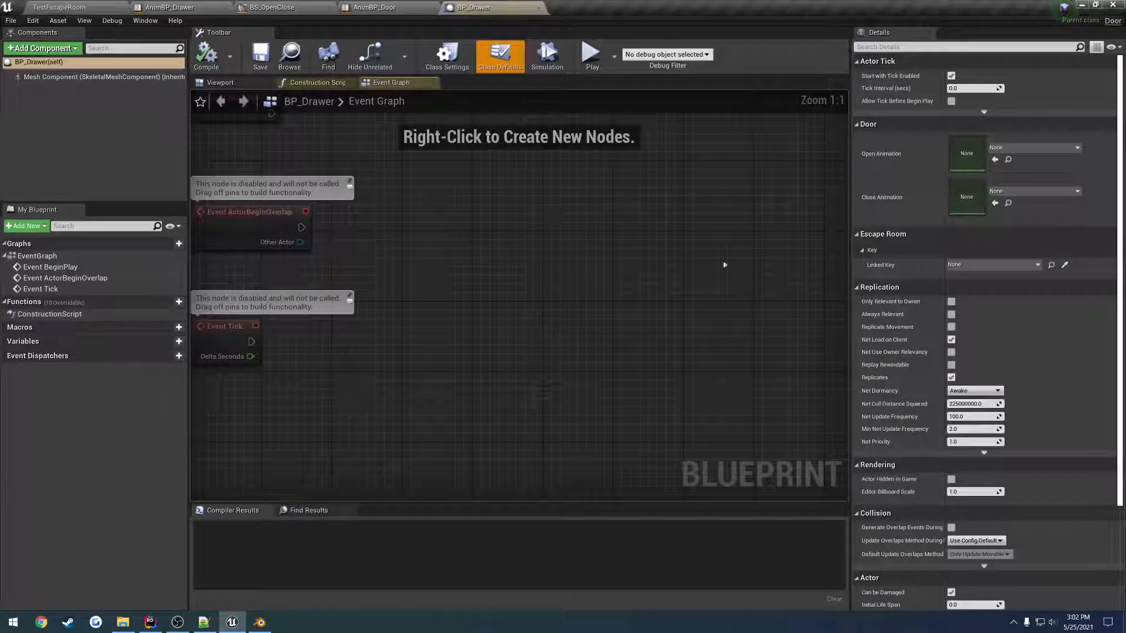
Set the Anim Class of BP_Drawer's Mesh Component to AnimBP_Drawer, then compile and save the blueprint
left_click(59, 76)
left_click(220, 82)
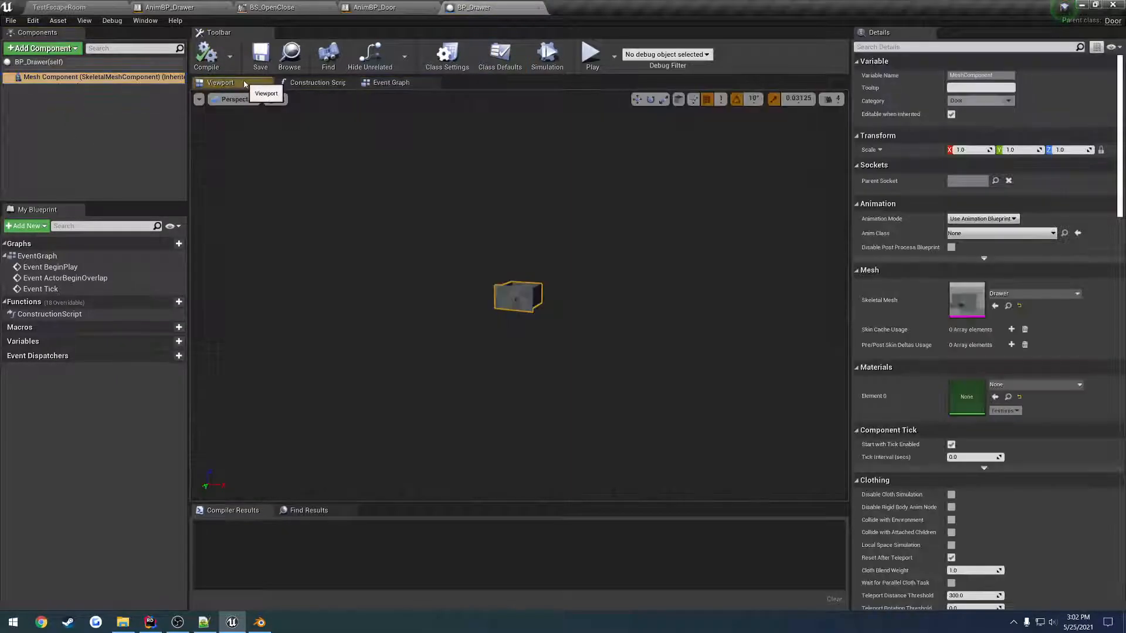
left_click(960, 234)
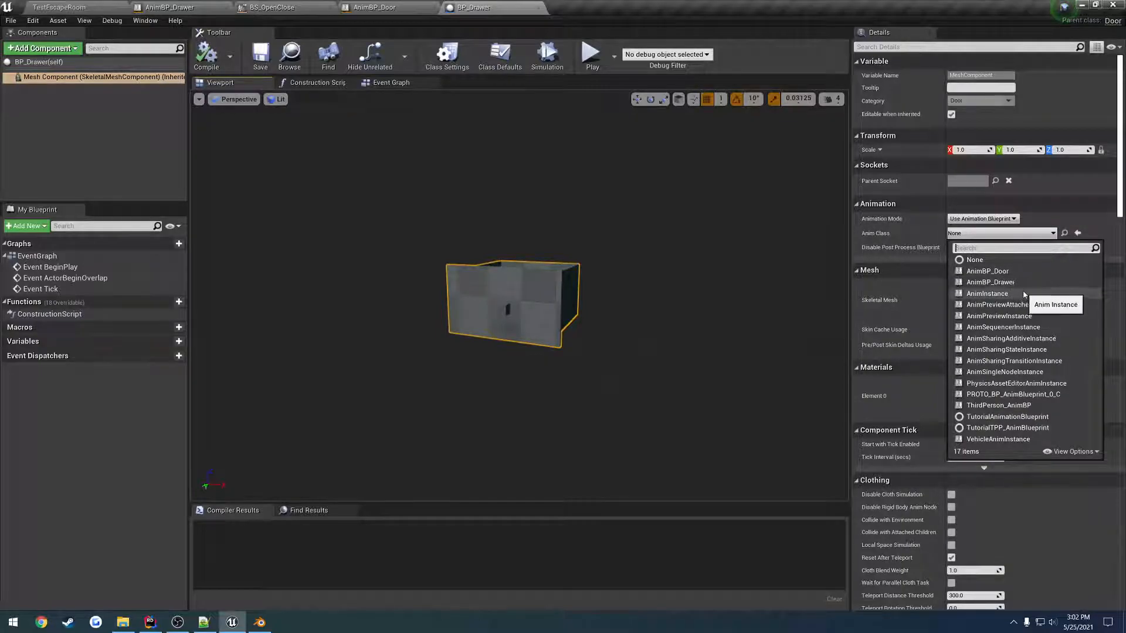
left_click(996, 284)
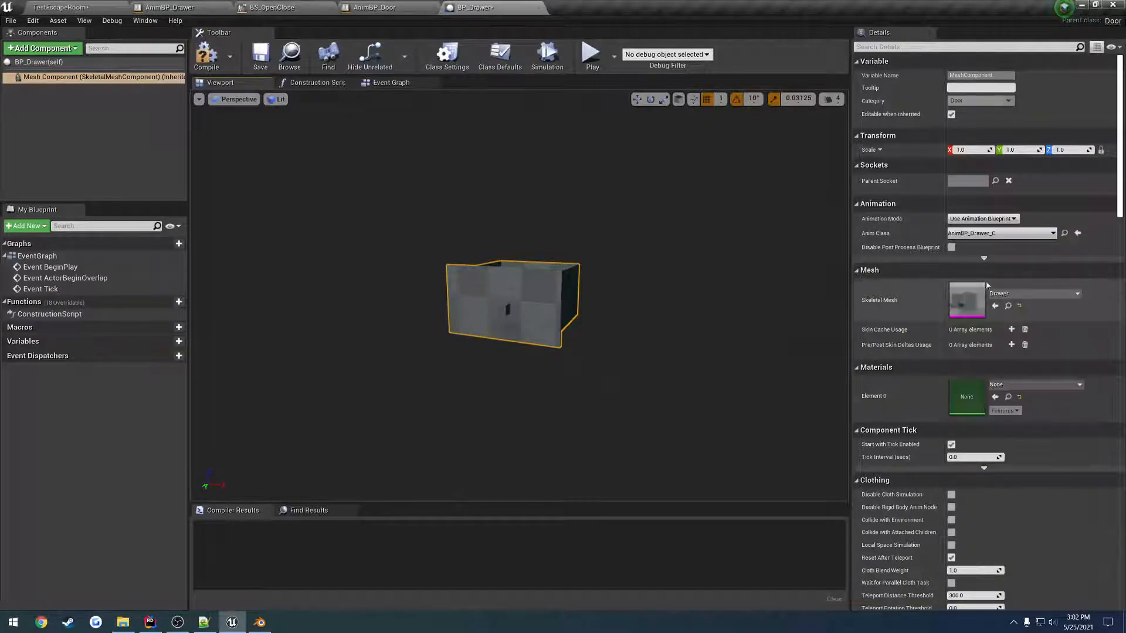
left_click(206, 56)
left_click(260, 56)
Play-test the TestEscapeRoom level at the weight trigger with the Output Log shown, then end the session
left_click(93, 7)
left_click(761, 44)
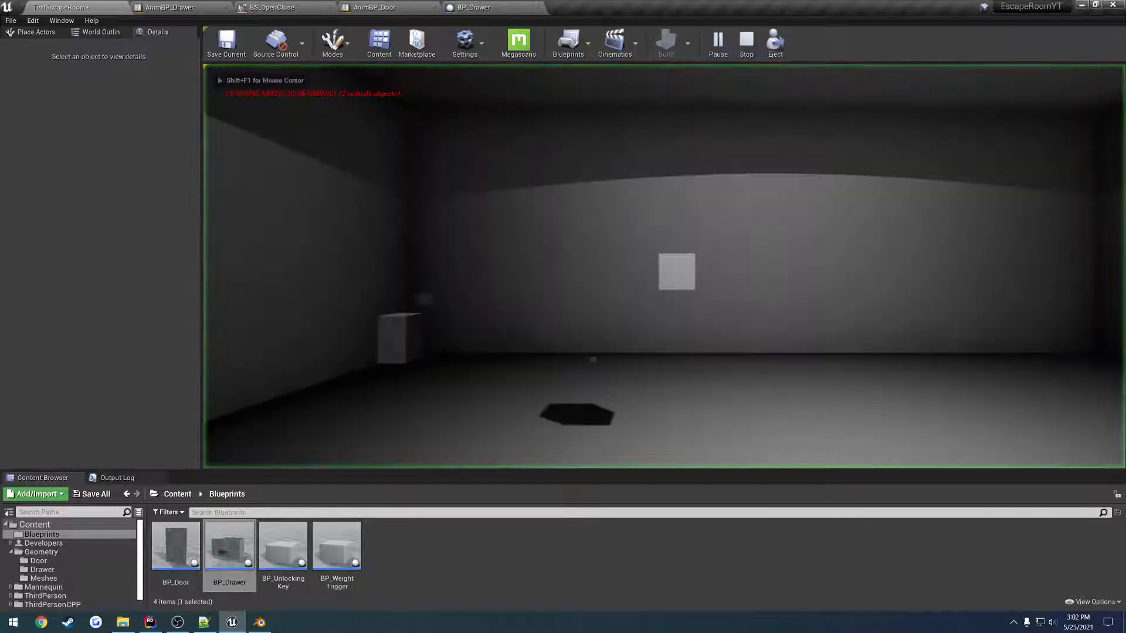
key("w")
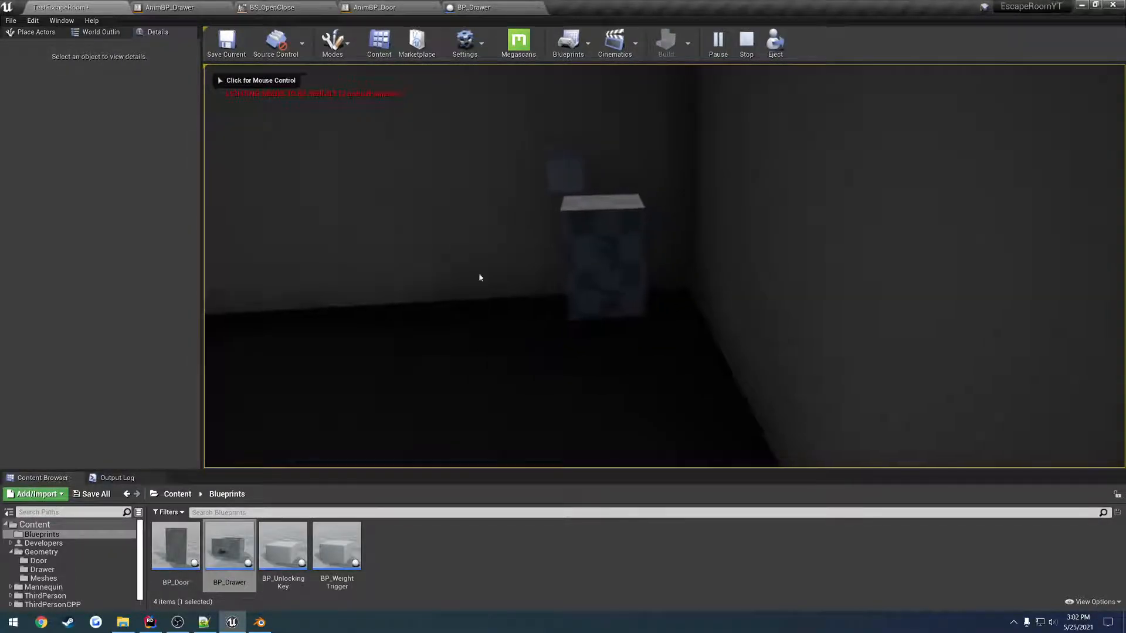
left_click(116, 478)
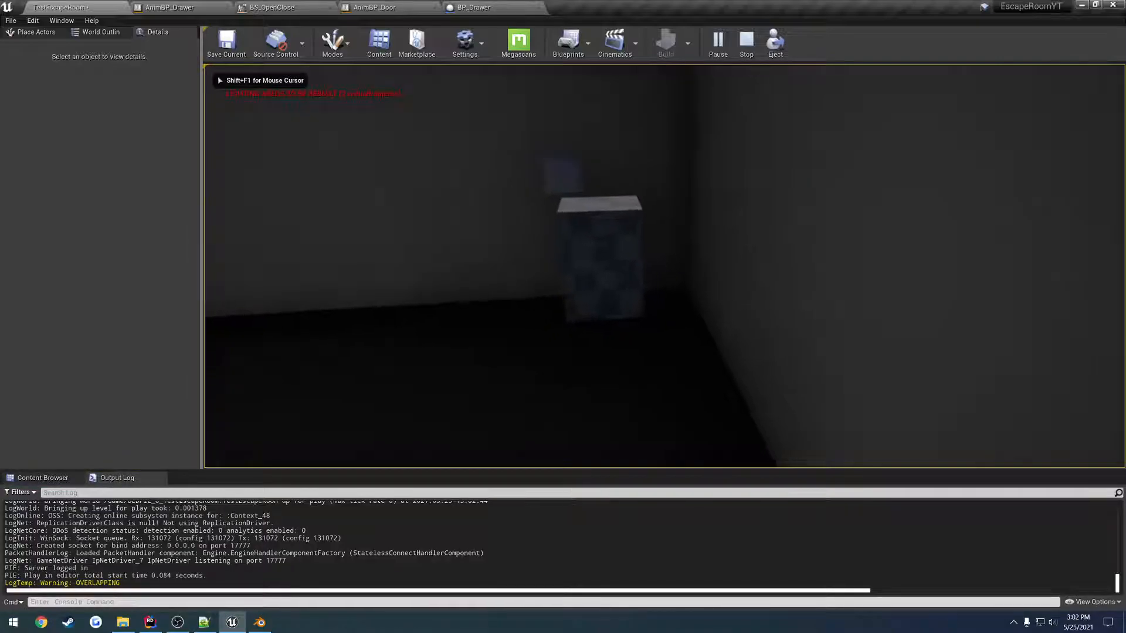
key("Escape")
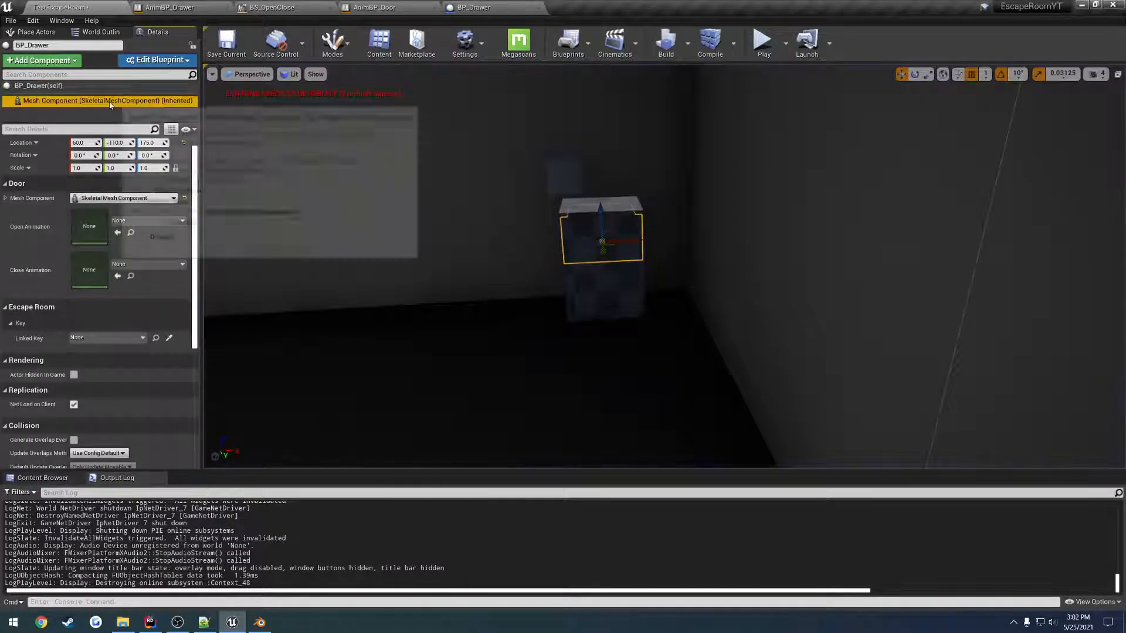
Compare the settings of the two placed drawer actors and check the weight trigger's Linked Door
left_click(603, 287)
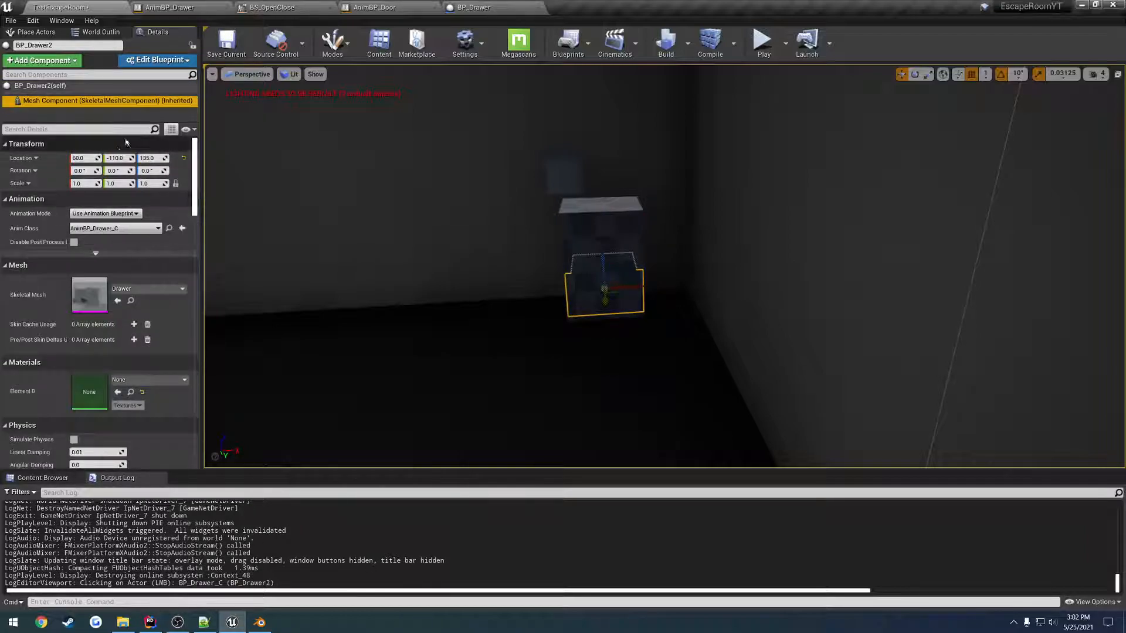
left_click(602, 243)
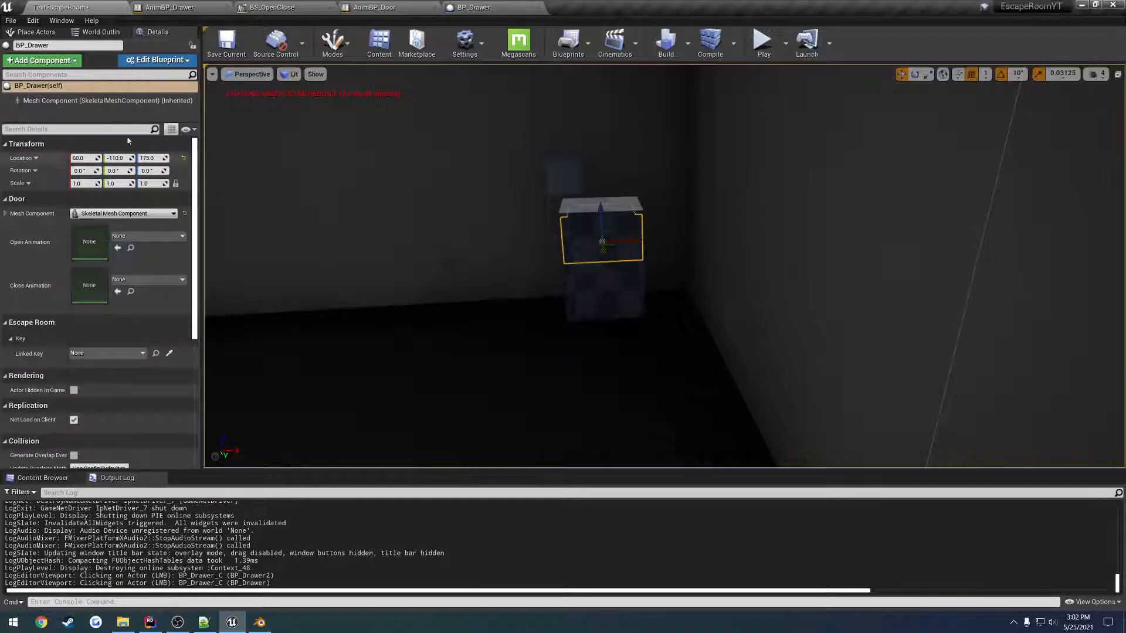
left_click(607, 287)
left_click(604, 242)
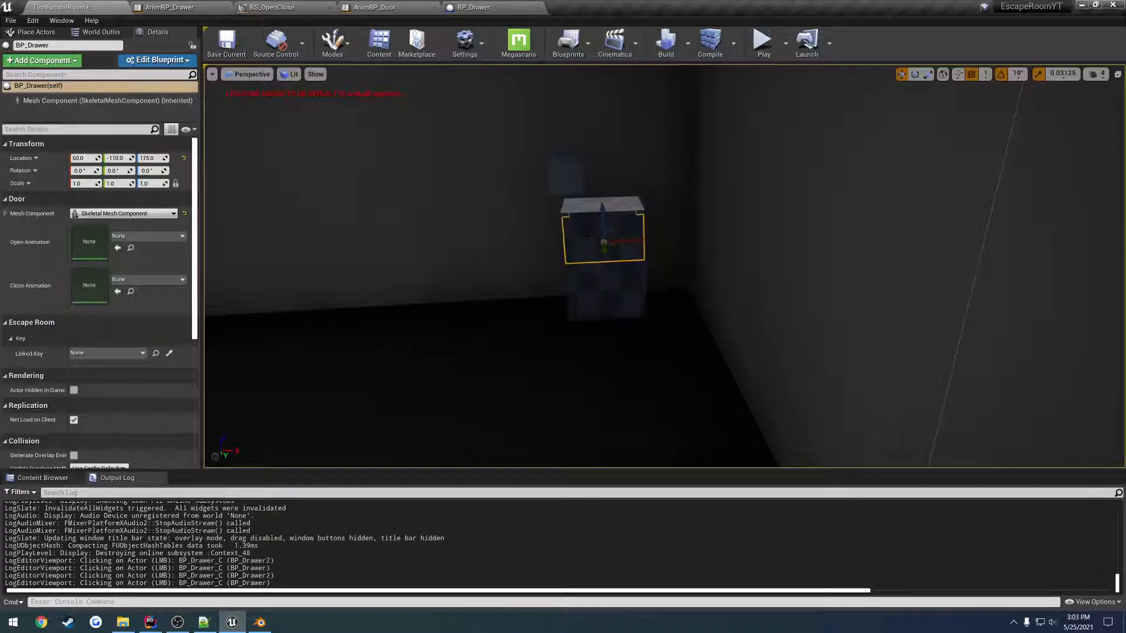
right_click_drag(587, 237, 785, 252)
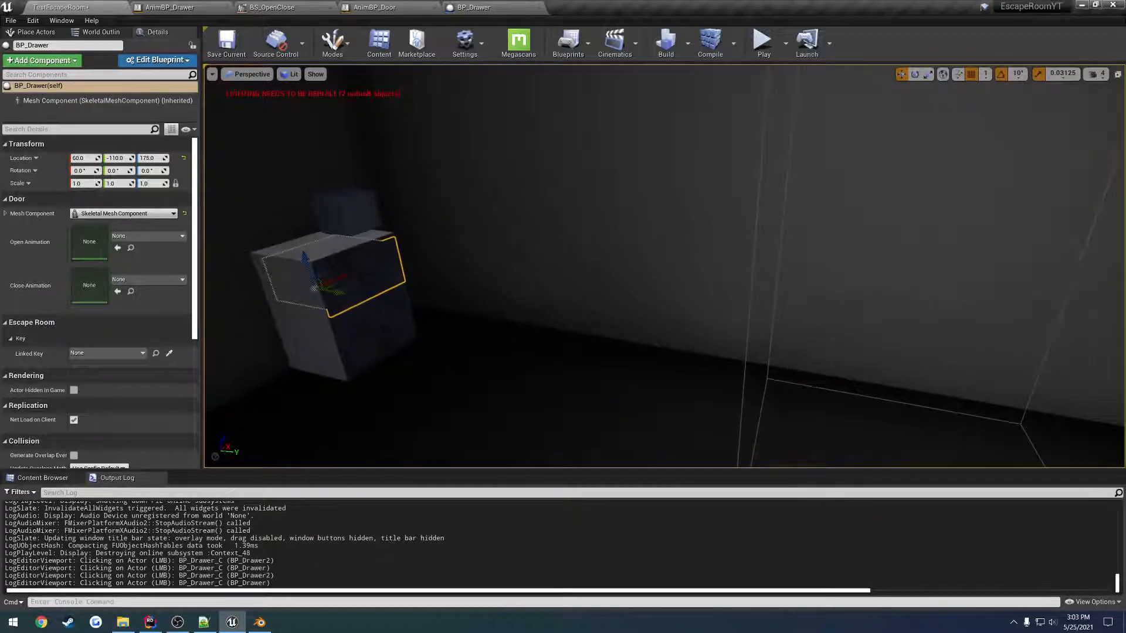
left_click(850, 388)
left_click(815, 388)
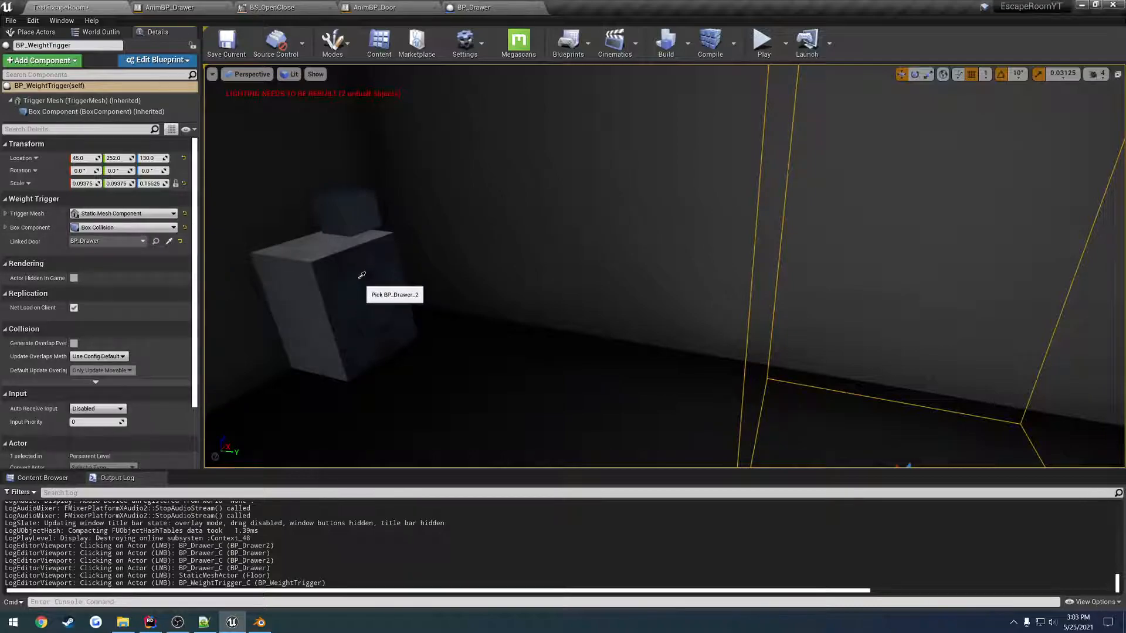
Lower BP_UnlockingKey onto the top of the drawer cabinet, to a location of about 69, -86, 221
left_click(374, 203)
right_click_drag(378, 208, 469, 199)
left_click_drag(519, 257, 396, 235)
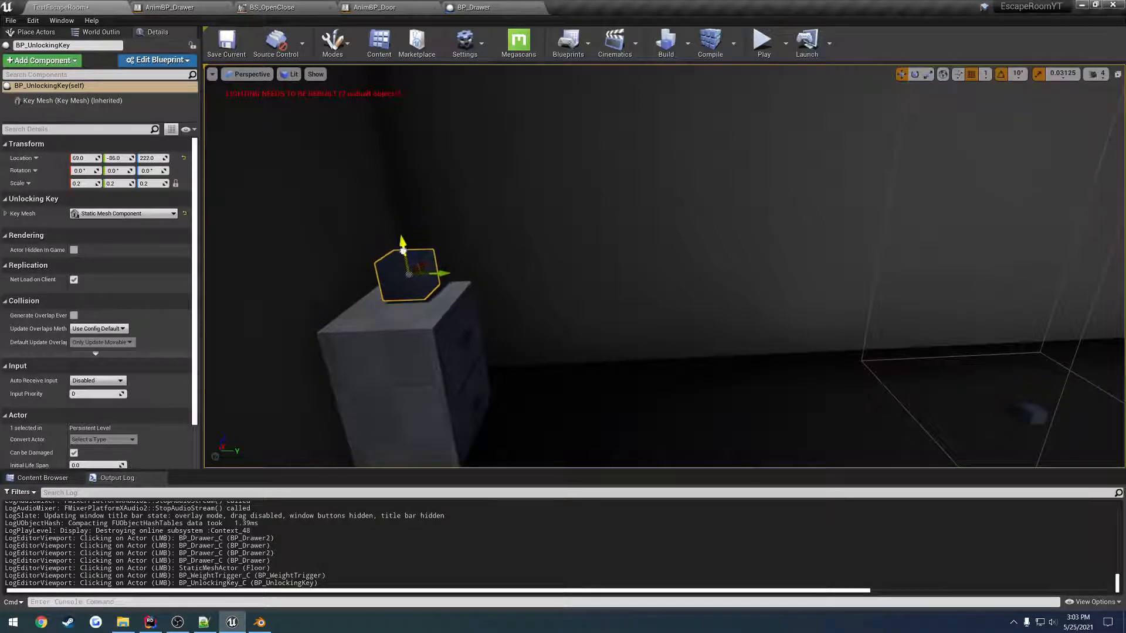
Set the viewport's position grid snap size to 5 and save all modified levels and assets
left_click(984, 74)
left_click(991, 100)
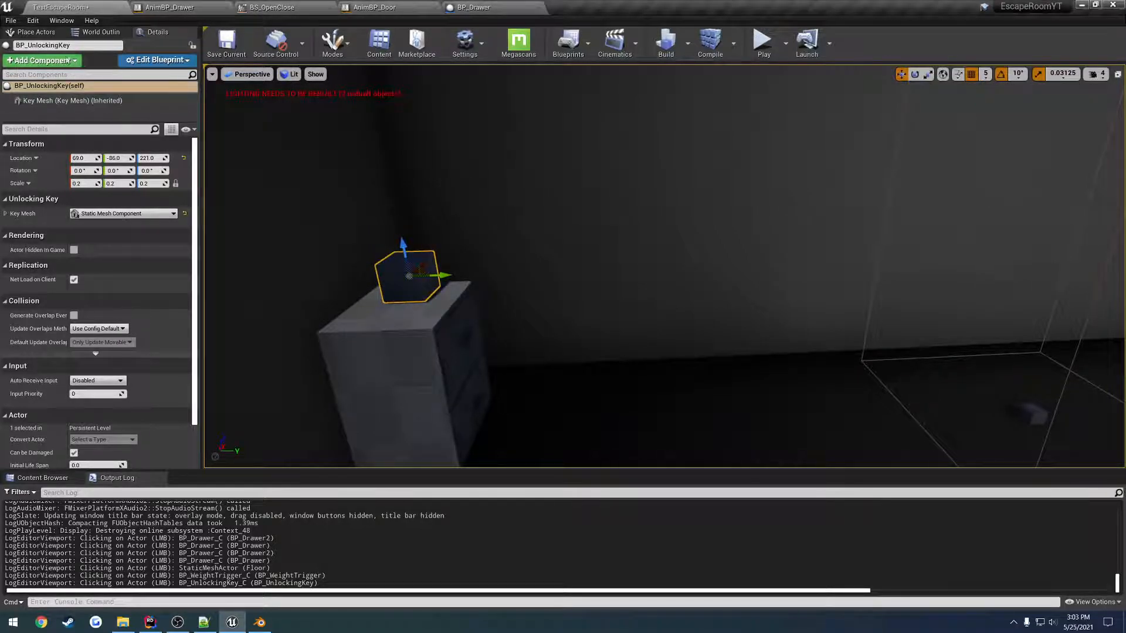
left_click(11, 20)
left_click(45, 114)
Move BP_WeightTrigger closer to the drawer cabinet, to a location of about 5, 27, 130
right_click_drag(352, 258, 522, 244)
left_click(887, 346)
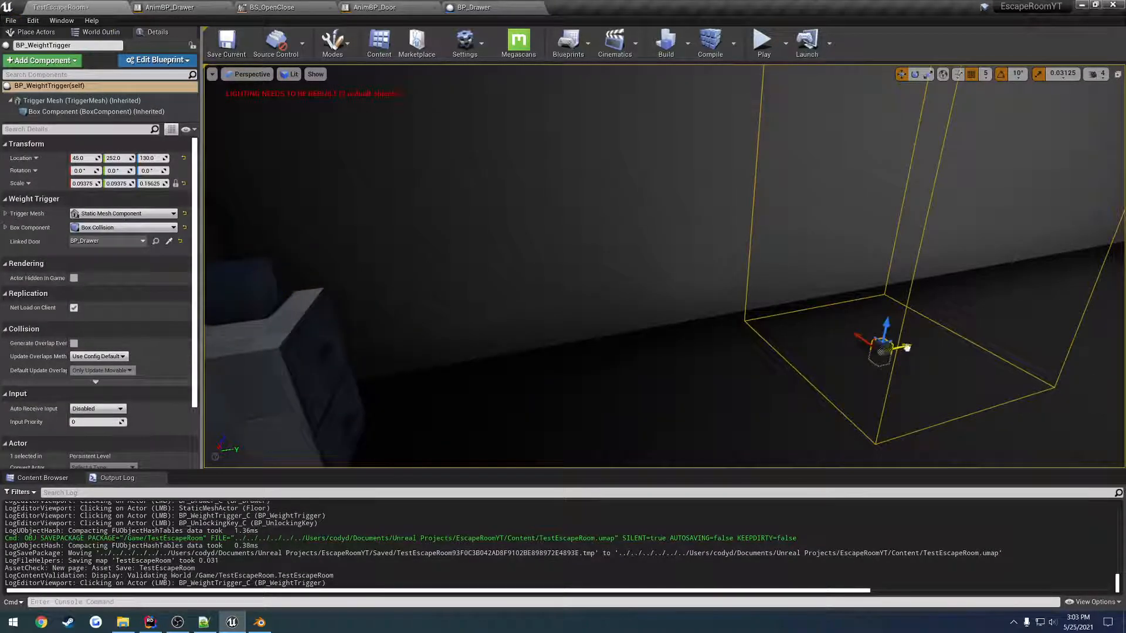
left_click_drag(907, 348, 577, 424)
right_click_drag(536, 408, 481, 410)
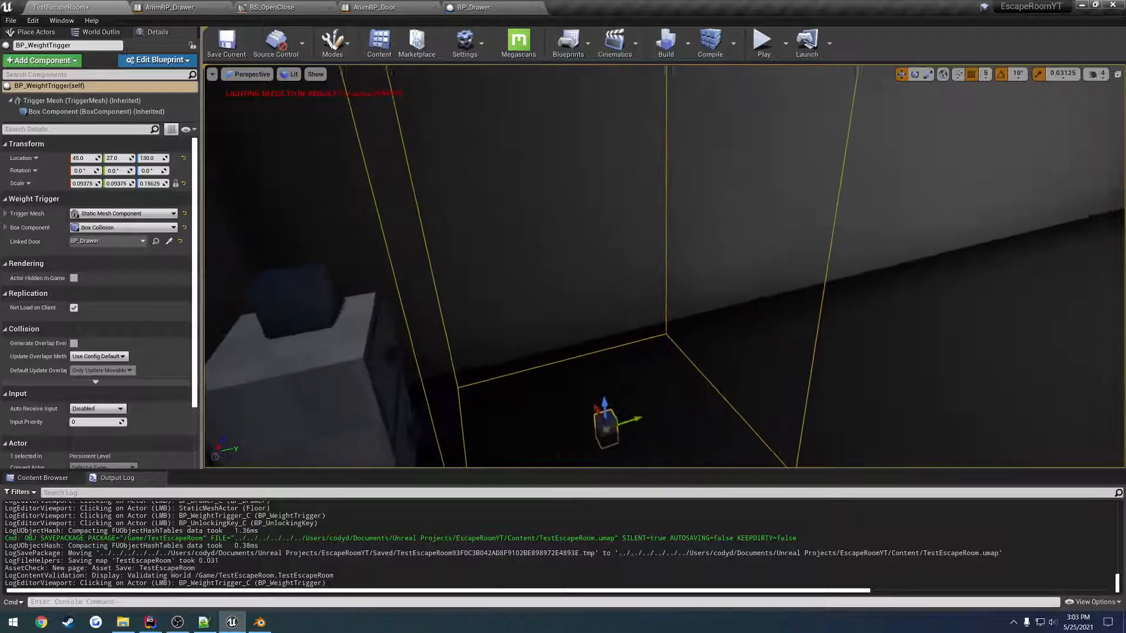
left_click_drag(599, 405, 615, 455)
right_click_drag(615, 455, 434, 463)
Play-test the level by walking in and out of the moved weight trigger beside the drawers, then end the session
key("alt+p")
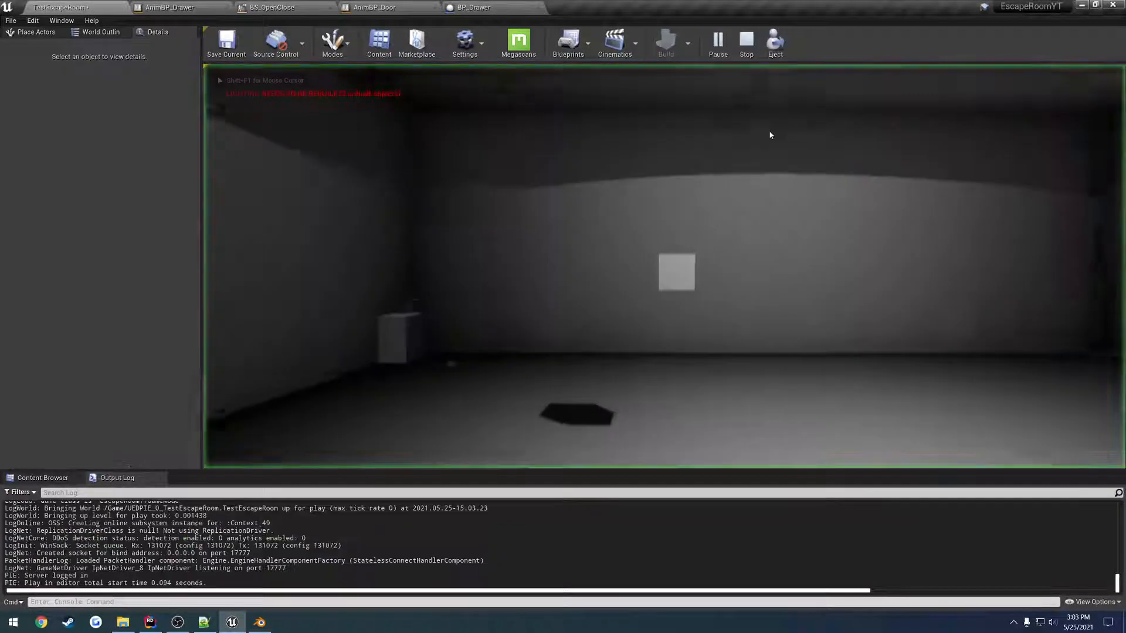
key("w")
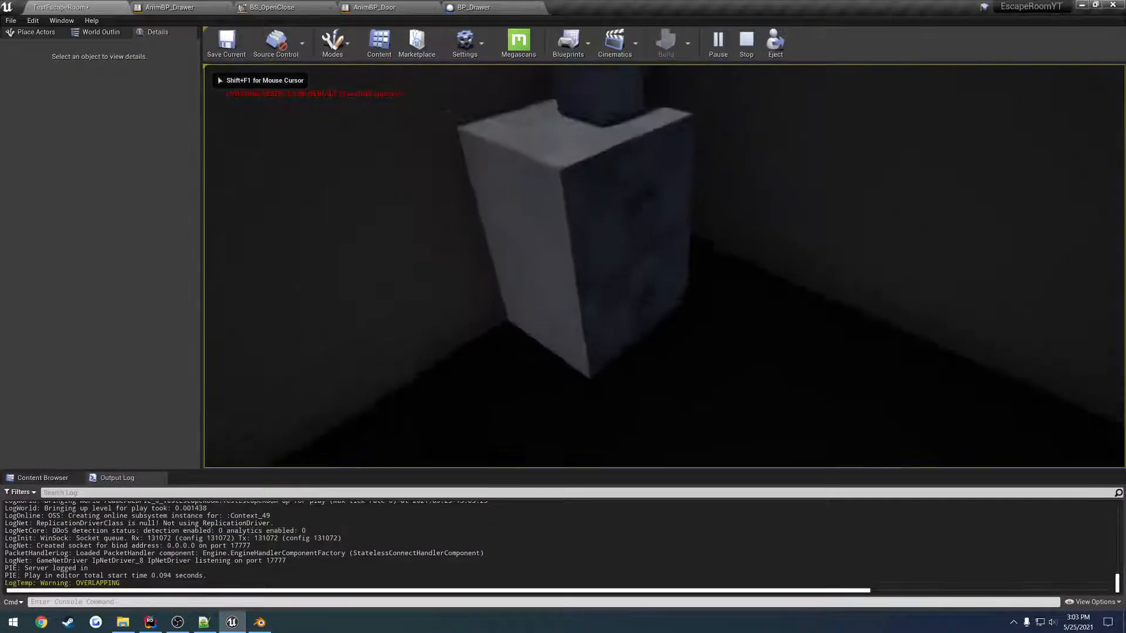
key("s")
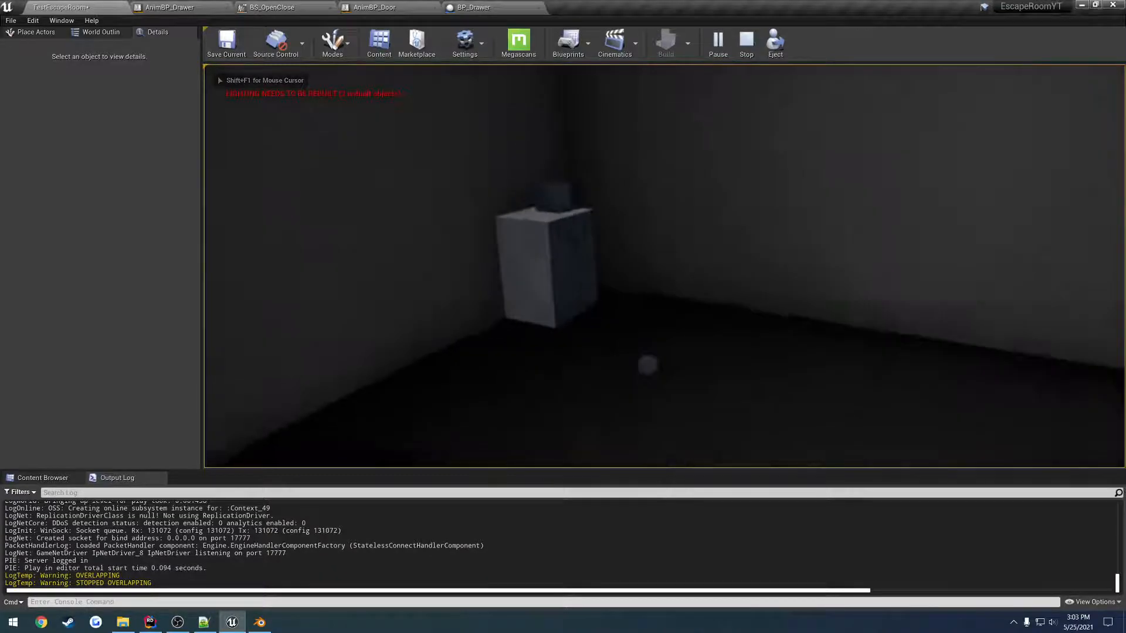
key("w")
key("s")
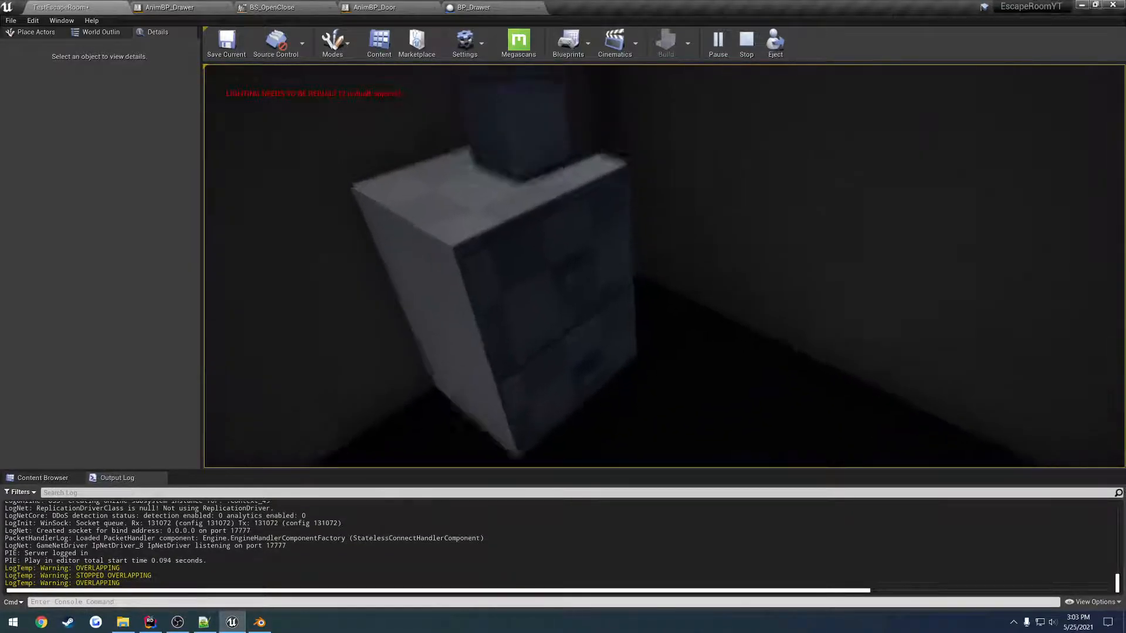
key("Escape")
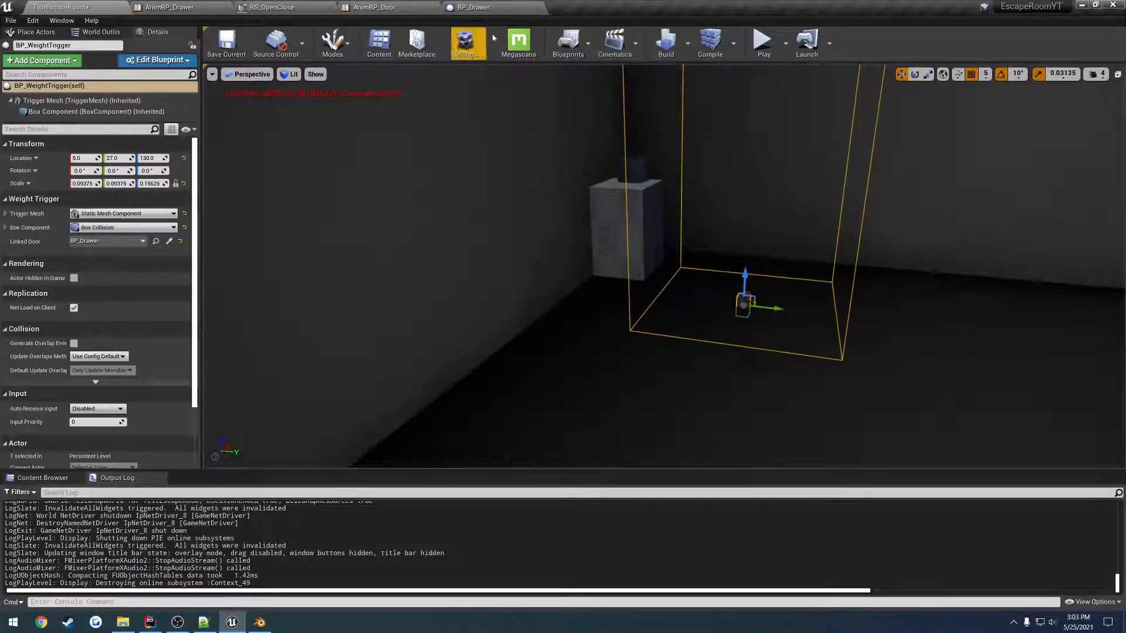
Close the AnimBP_Door and BS_OpenClose editors, leaving AnimBP_Drawer's Event Graph in view
left_click(492, 7)
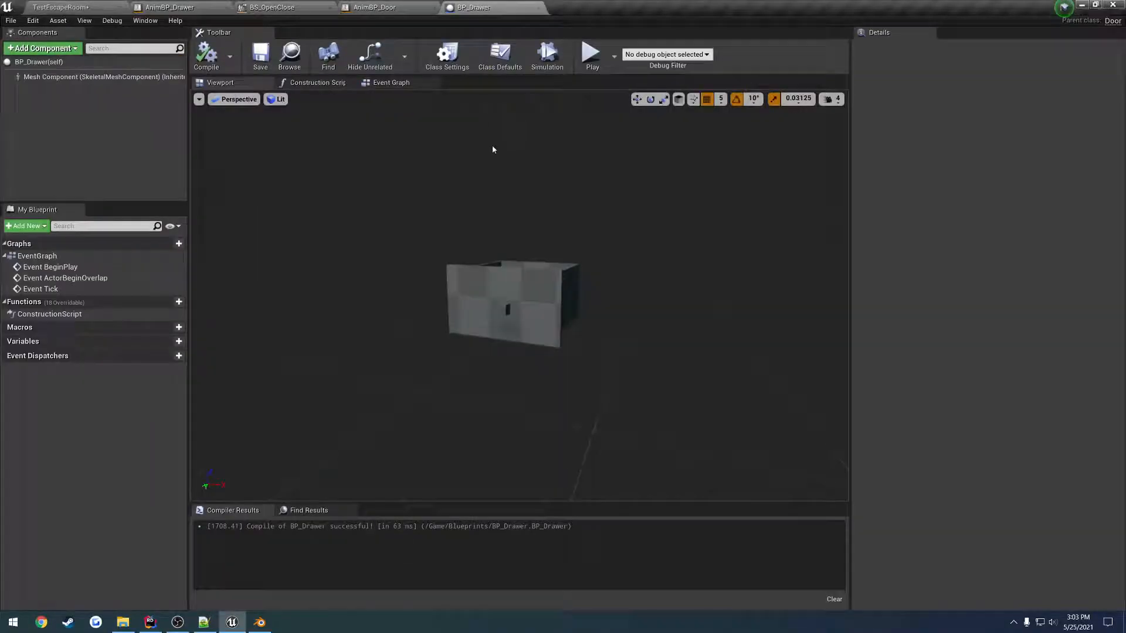
left_click(434, 7)
left_click(275, 7)
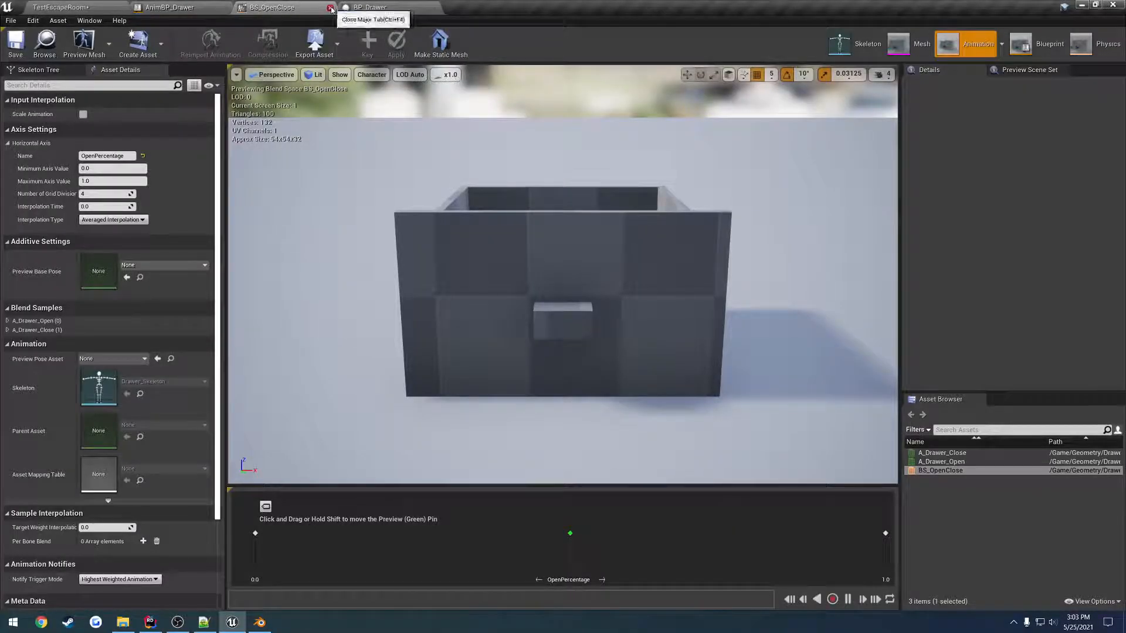
left_click(330, 7)
Add a Print String after the Open Percent Set node in AnimBP_Drawer, feed it Open Percent, compile, save and return to the level
right_click_drag(548, 385, 473, 349)
right_click(508, 293)
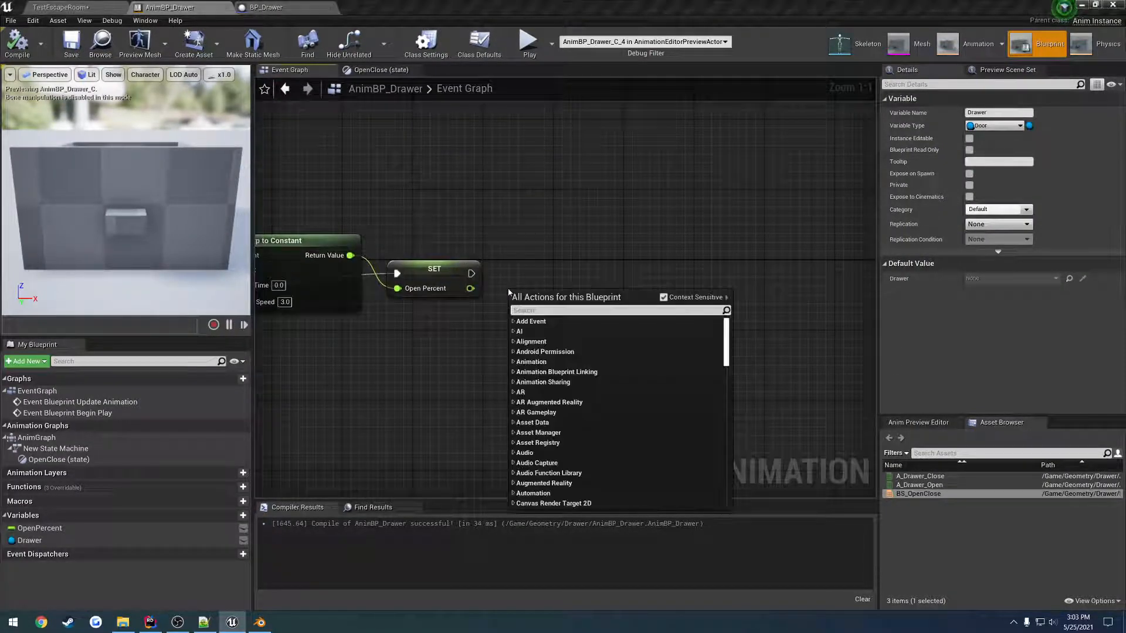
type("print")
key("Return")
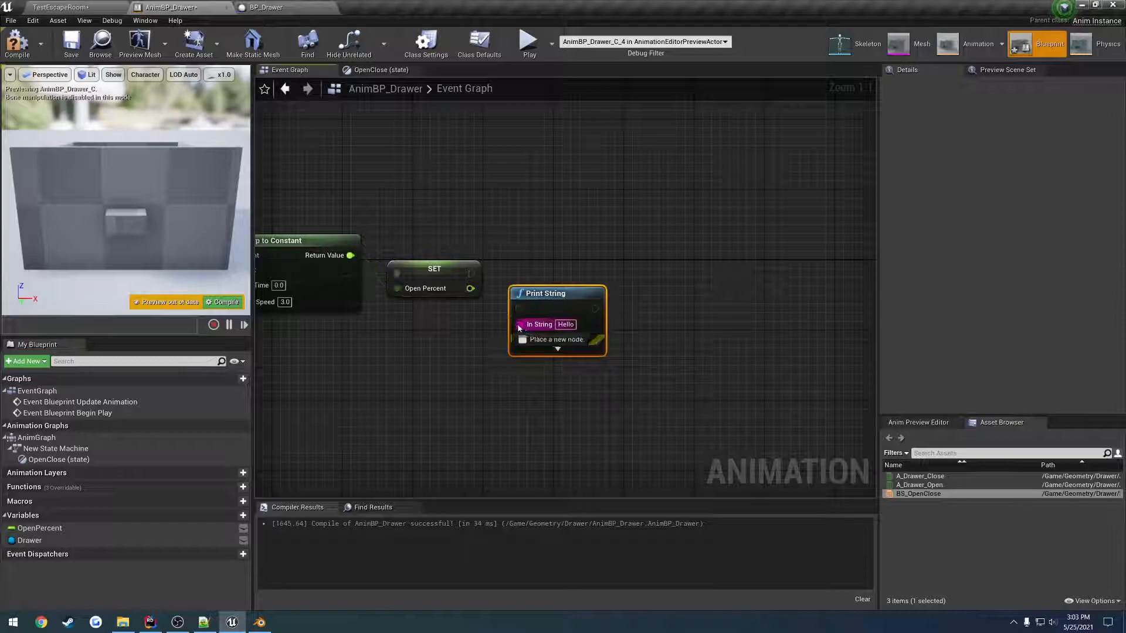
left_click_drag(499, 297, 463, 331)
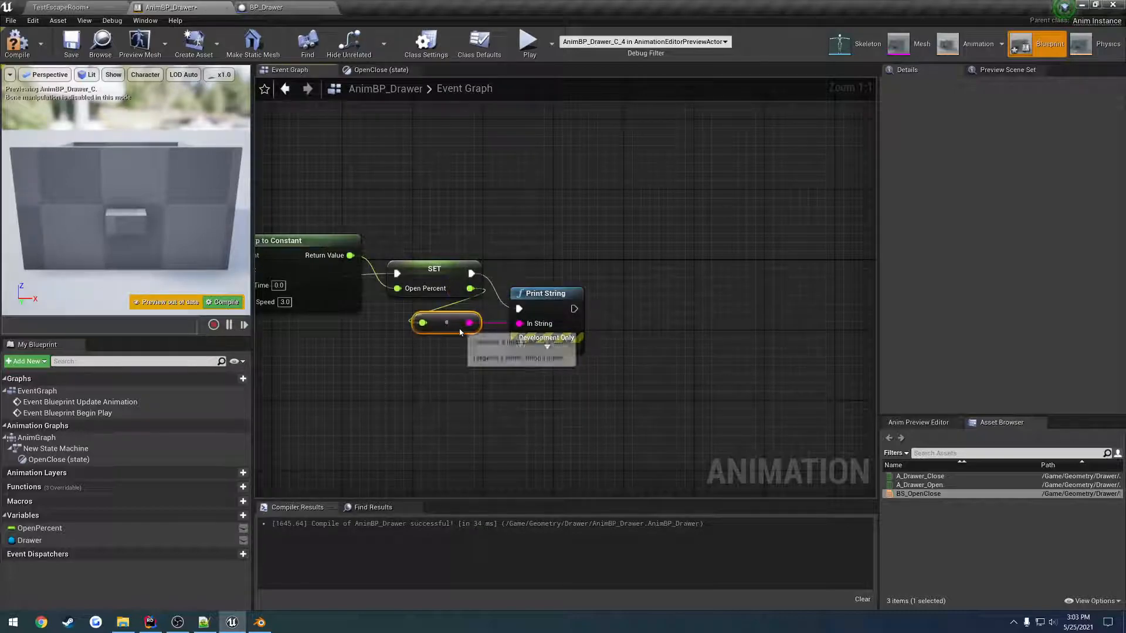
left_click(17, 44)
left_click(71, 44)
left_click(60, 7)
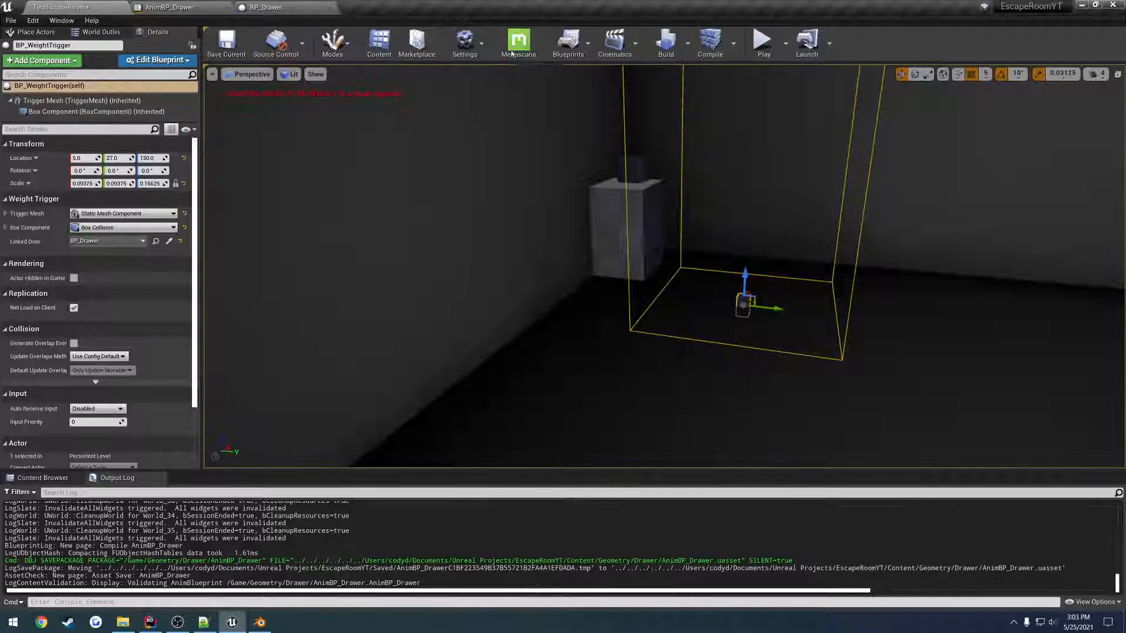
Play-test the level by walking up to the drawer cabinet and backing away, then end the session
left_click(763, 40)
key("w")
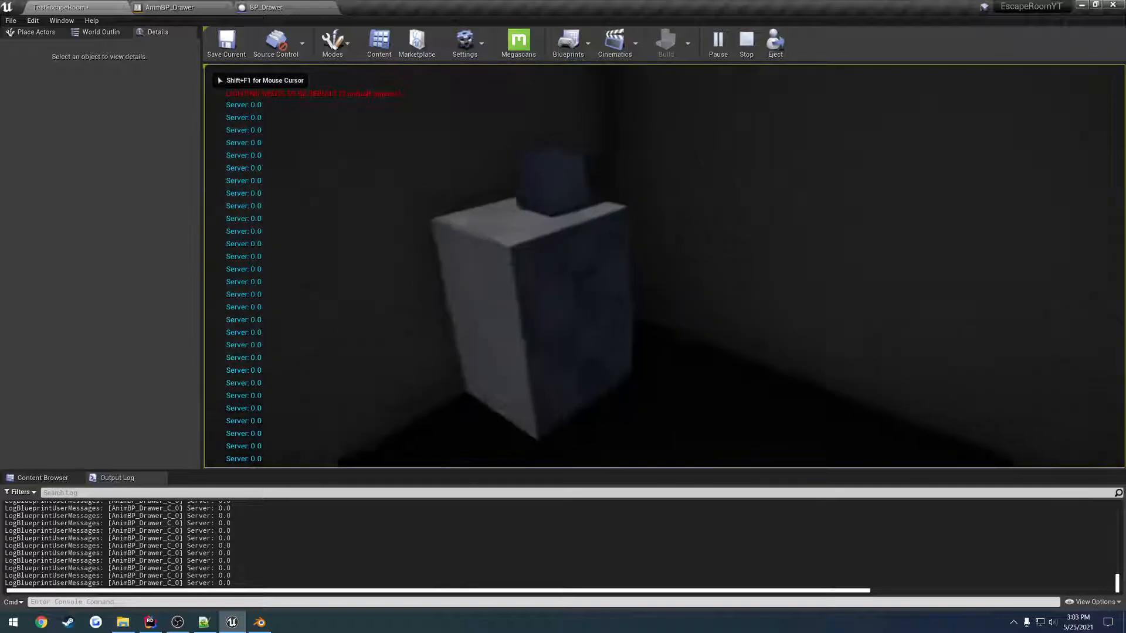
key("w")
key("s")
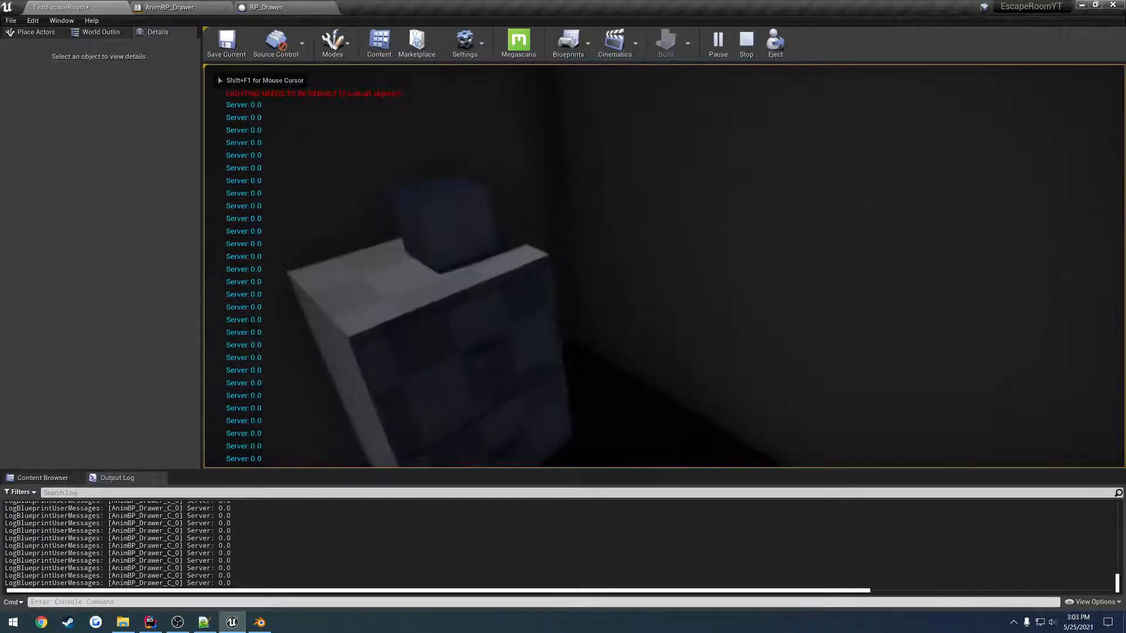
key("Escape")
In AnimBP_Drawer's Event Graph, connect the update event's Delta Time X to FInterp to Constant's Delta Time, compile, save and return to the level
left_click(267, 7)
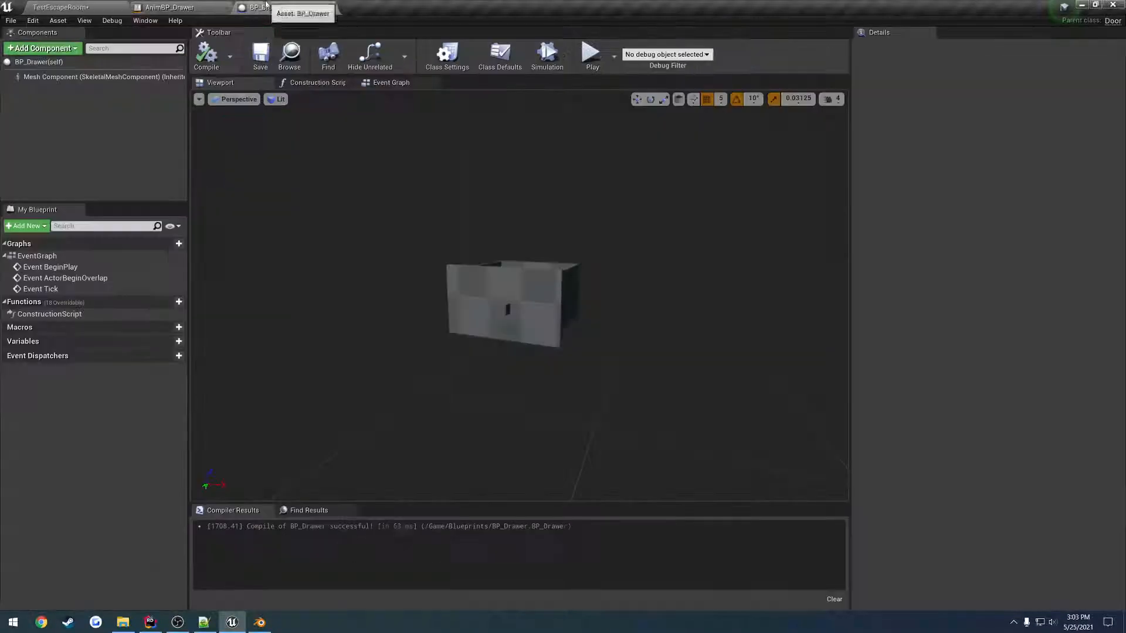
left_click(176, 7)
right_click_drag(410, 222, 679, 195)
mouse_move(545, 291)
right_mouse_down()
mouse_move(530, 297)
mouse_move(528, 287)
mouse_move(558, 299)
mouse_move(544, 305)
right_mouse_up()
right_click_drag(630, 197, 563, 180)
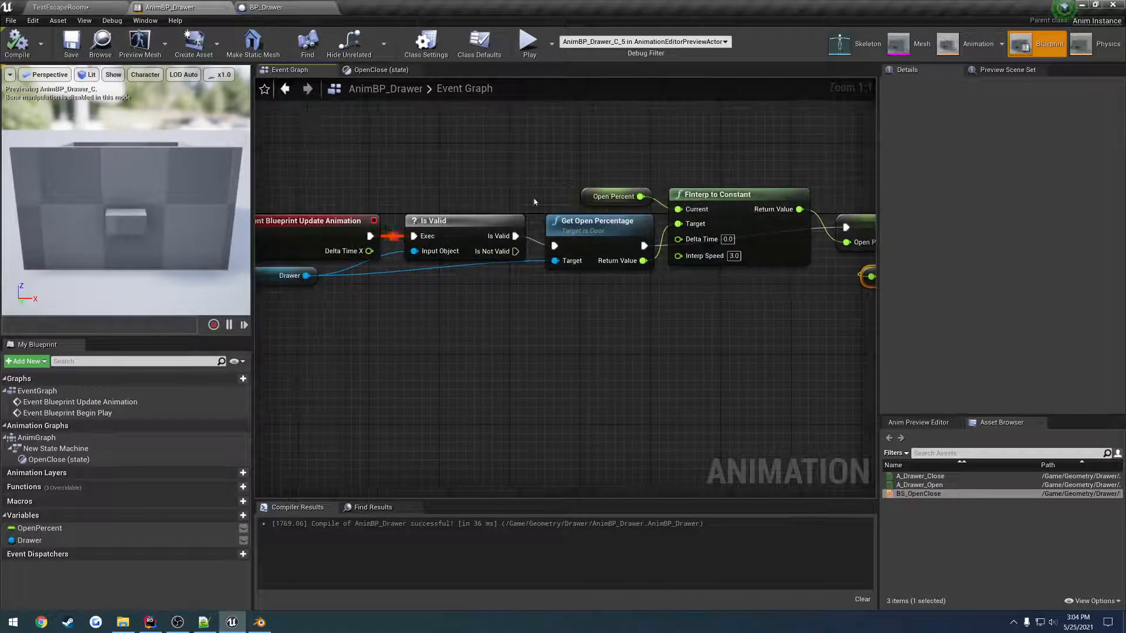
right_click_drag(376, 245, 460, 253)
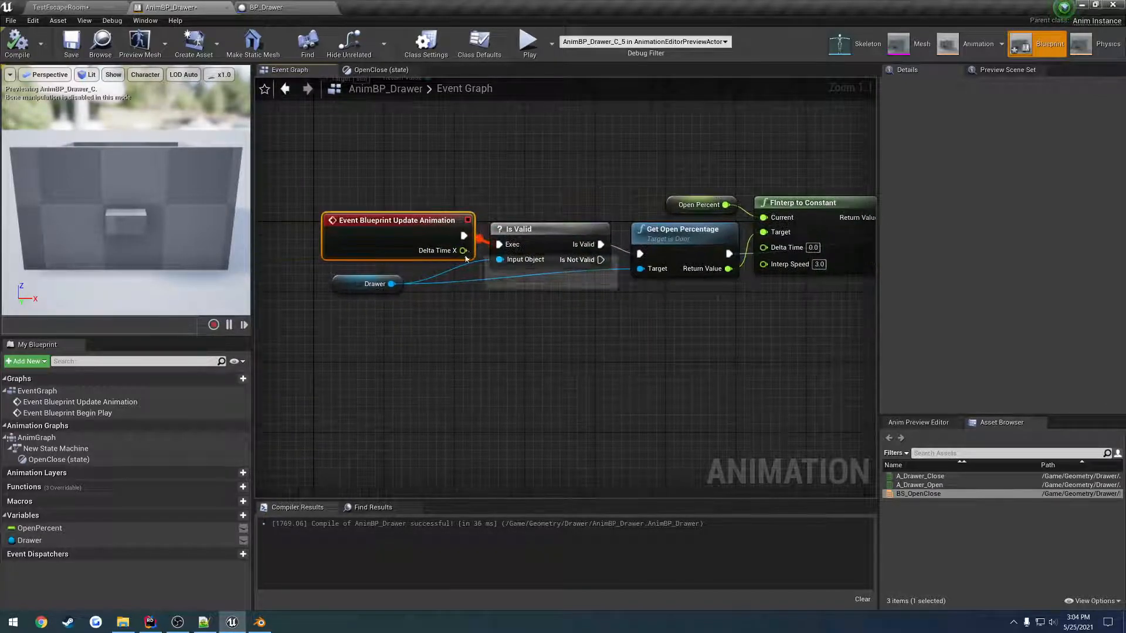
key("ctrl+z")
left_click_drag(454, 259, 467, 266)
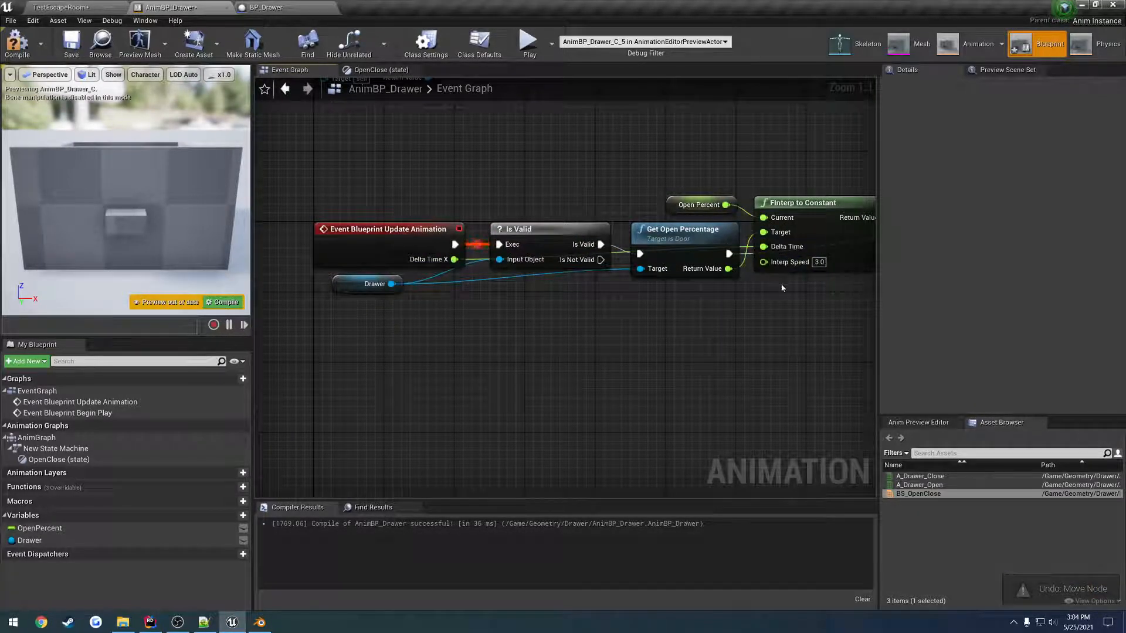
right_click_drag(781, 287, 706, 288)
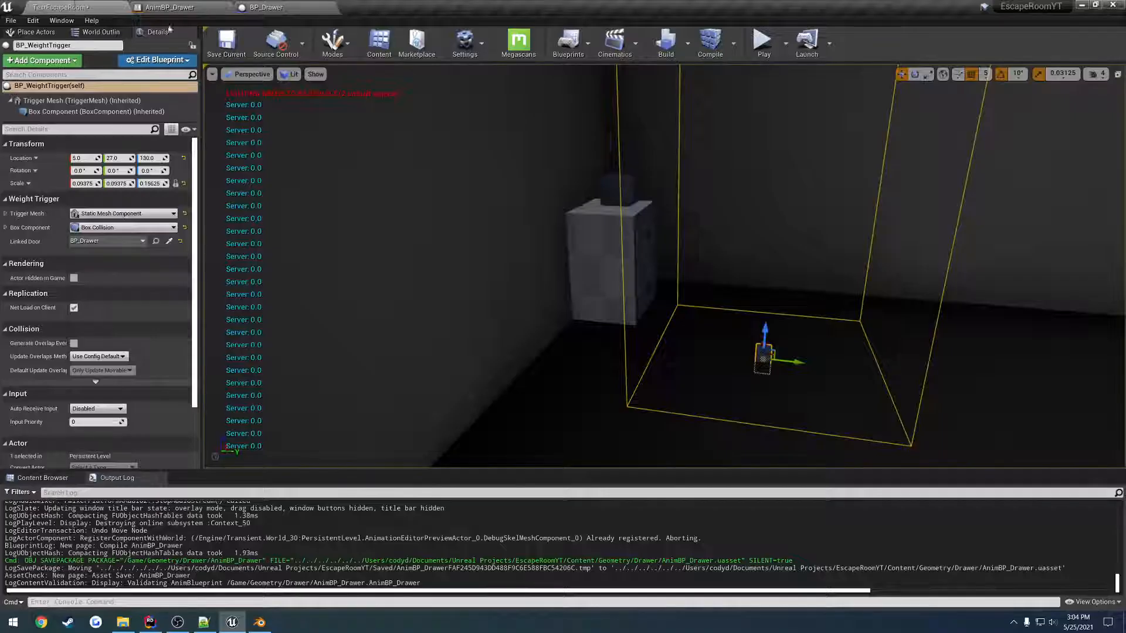
Play-test the drawer by repeatedly walking into and out of the weight trigger beside the cabinet
left_click(762, 43)
key("w")
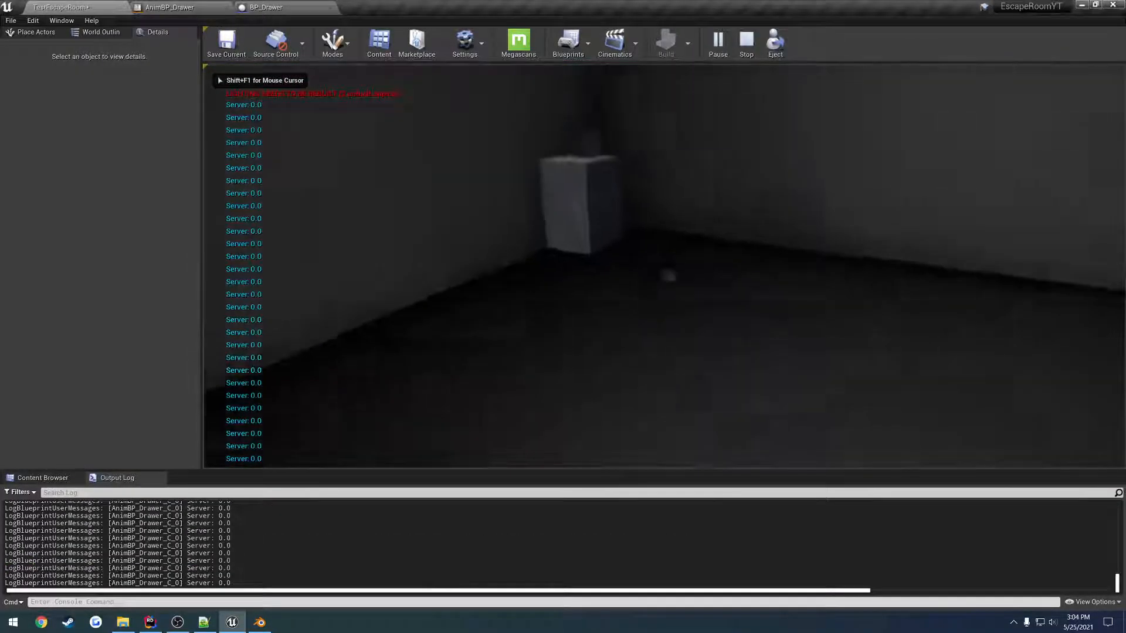
key("e")
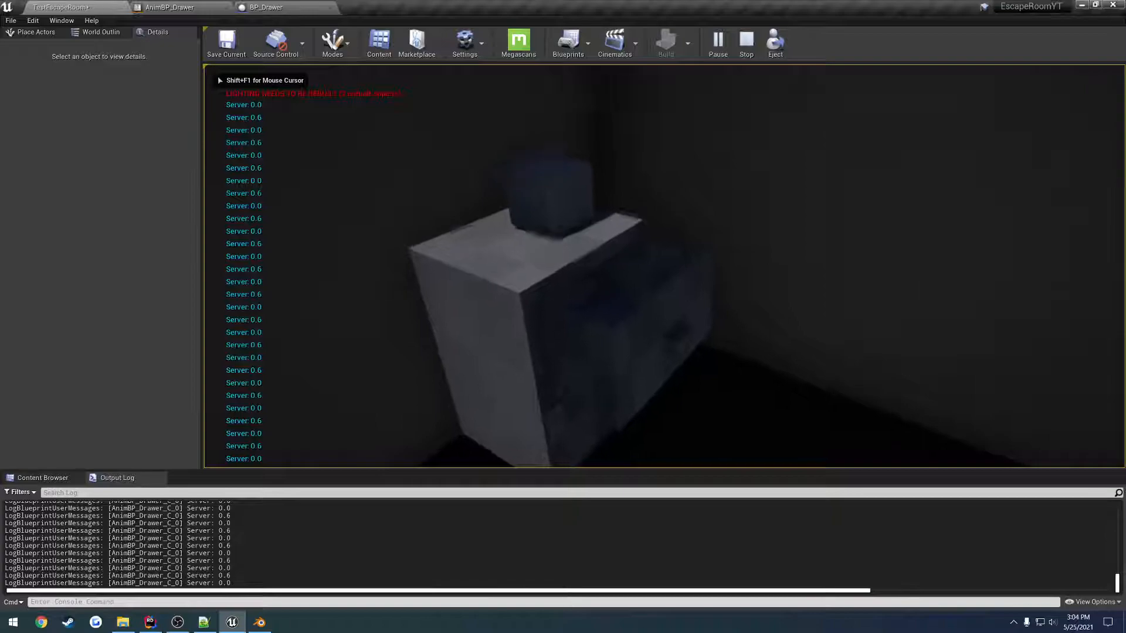
key("e")
key("s")
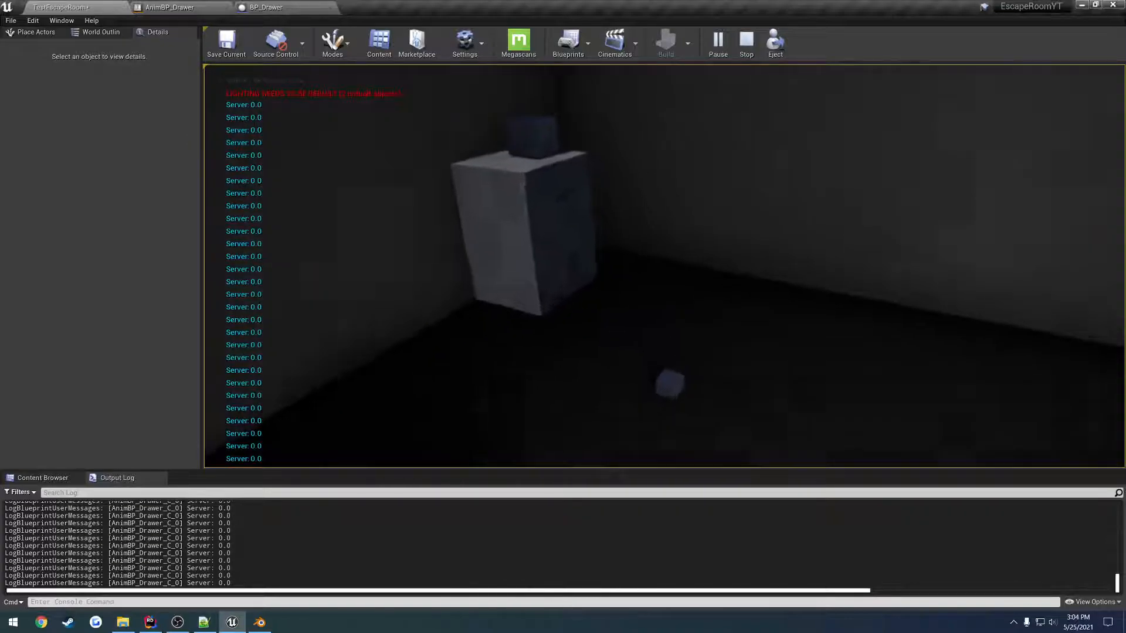
key("w")
key("s")
key("w")
key("e")
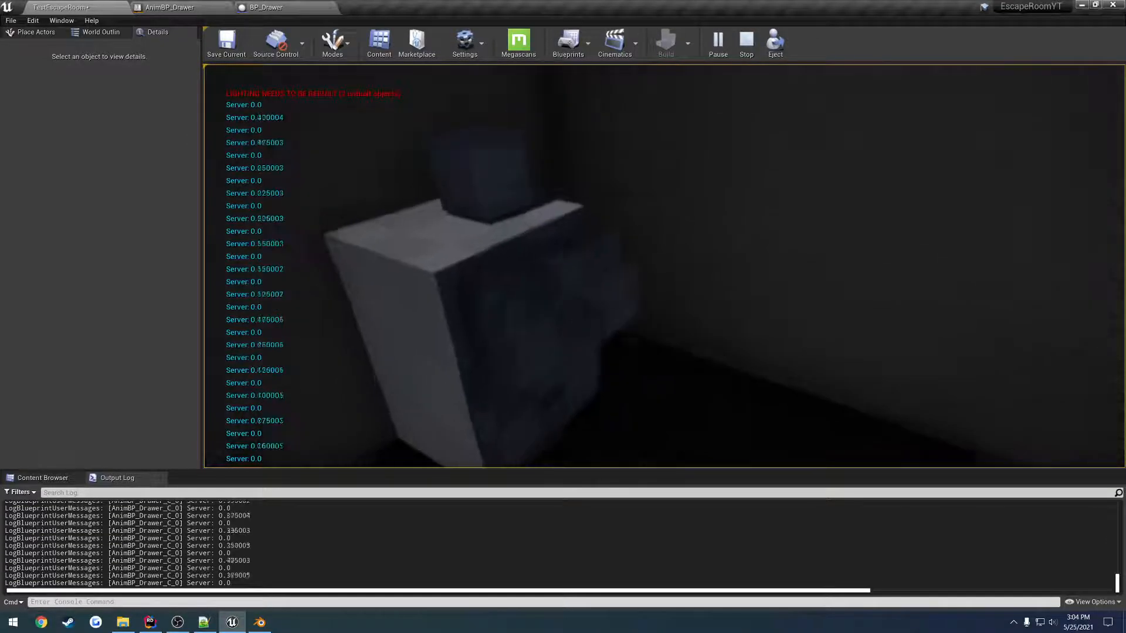
key("e")
key("s")
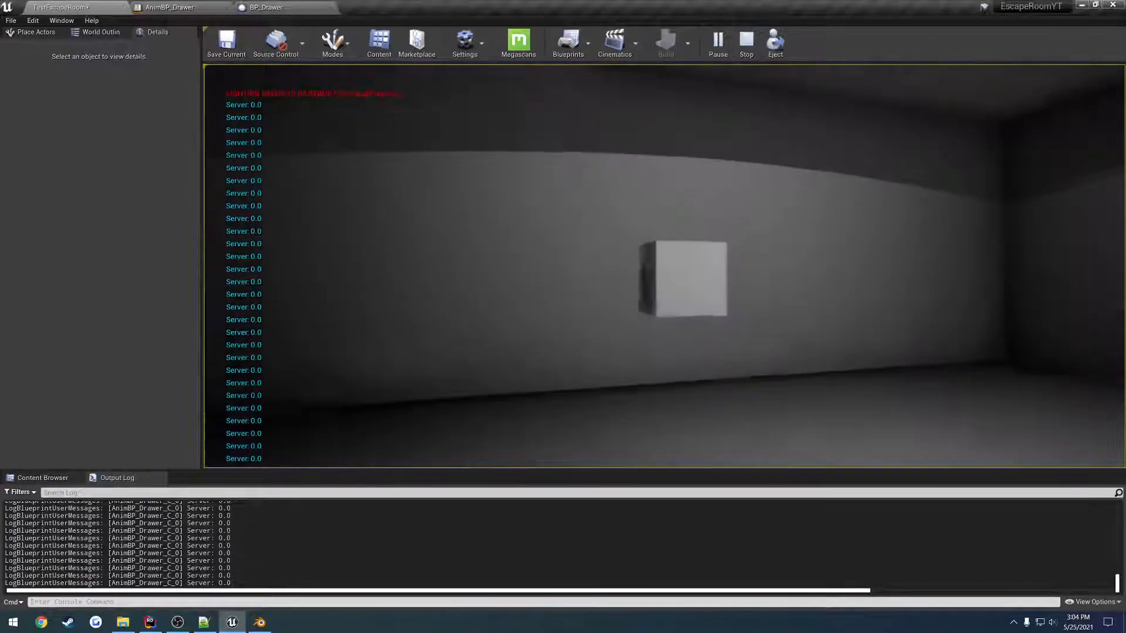
Continue the play-test by bringing the large cube to the drawer's weight trigger and backing away, then end the session
key("w")
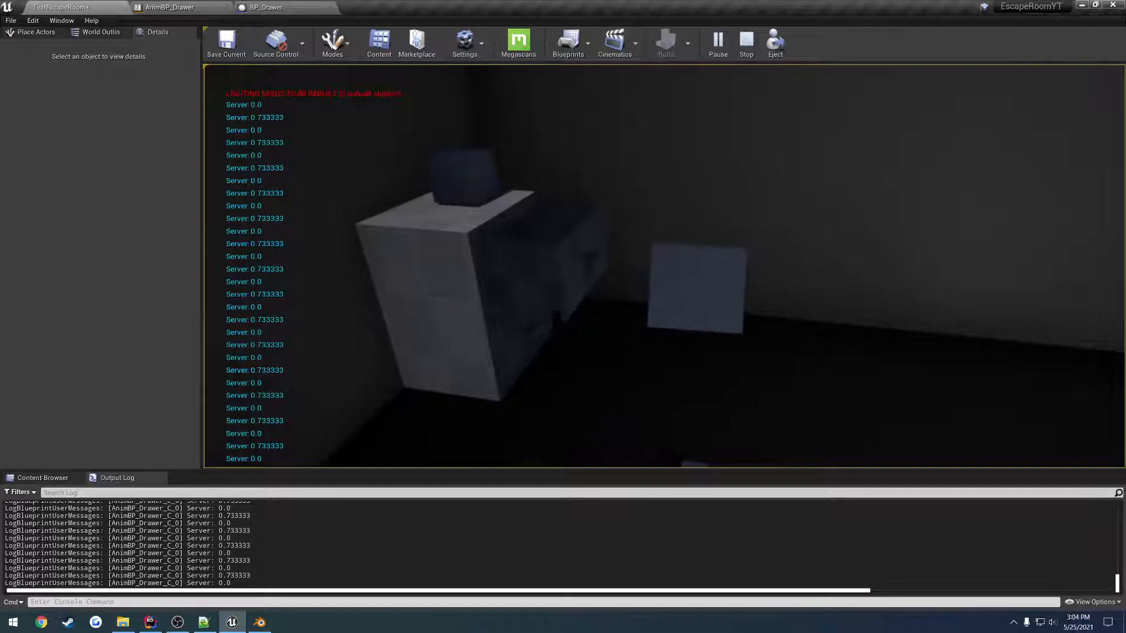
key("s")
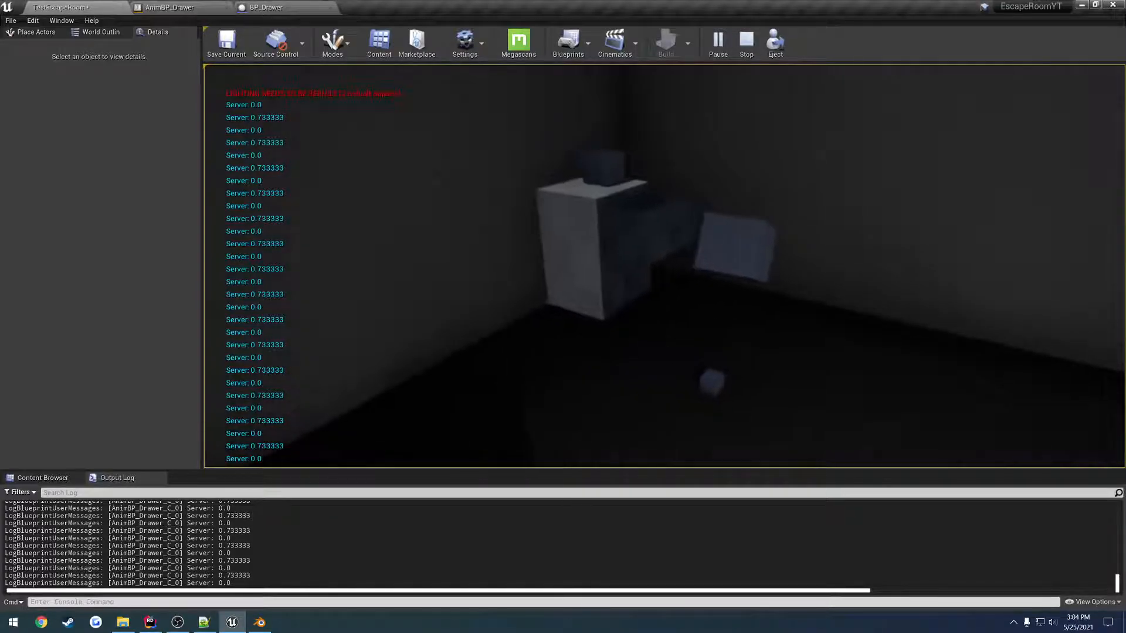
key("w")
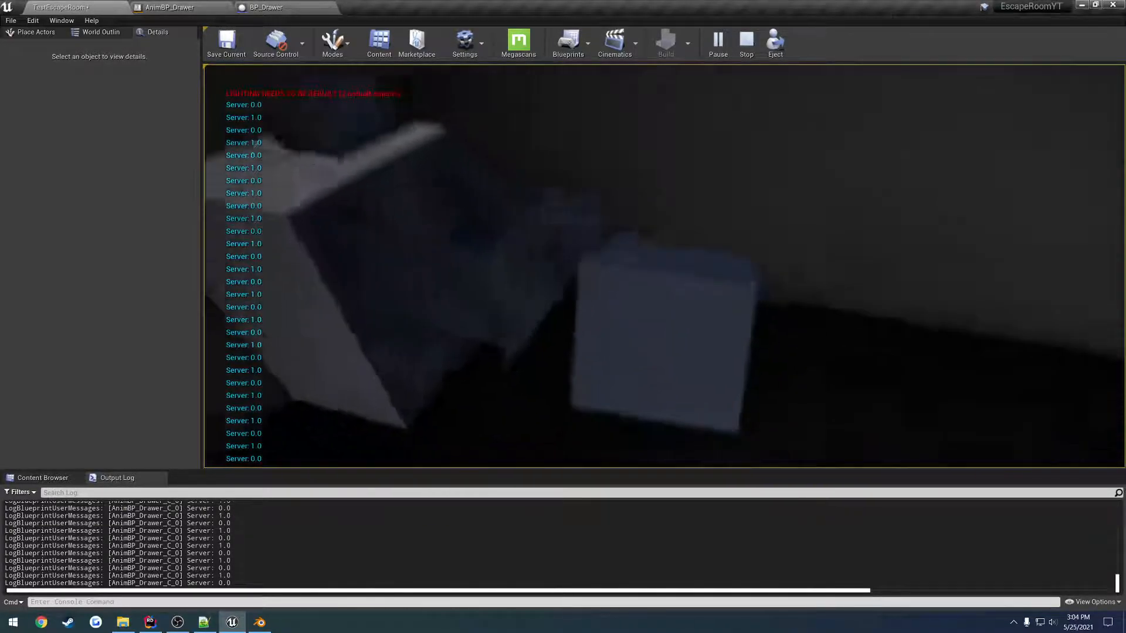
key("w")
key("a")
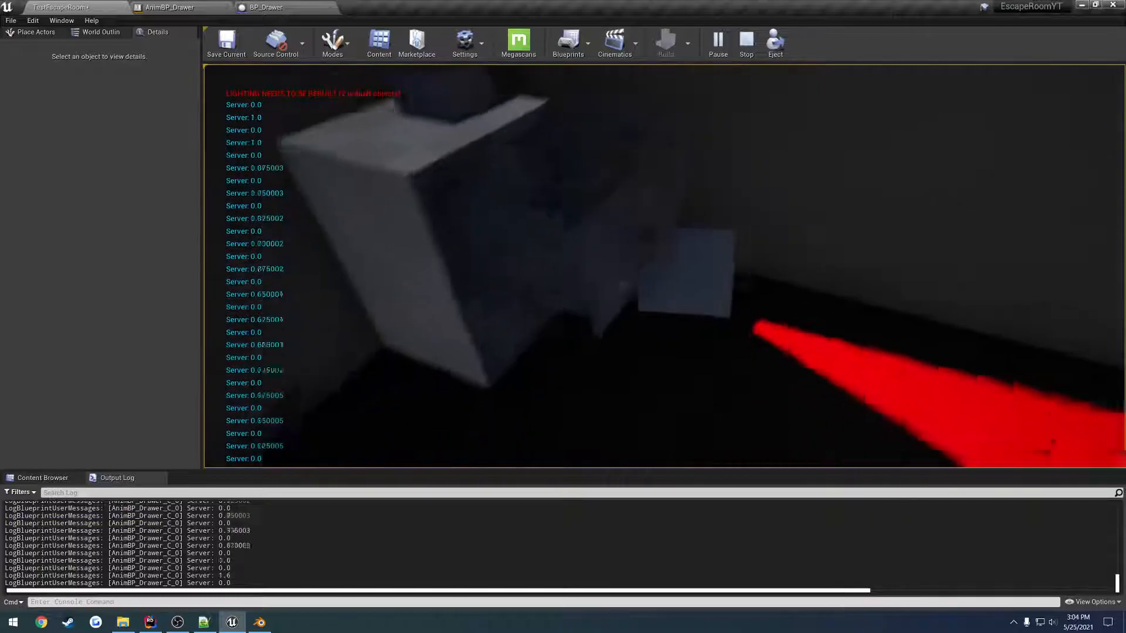
key("s")
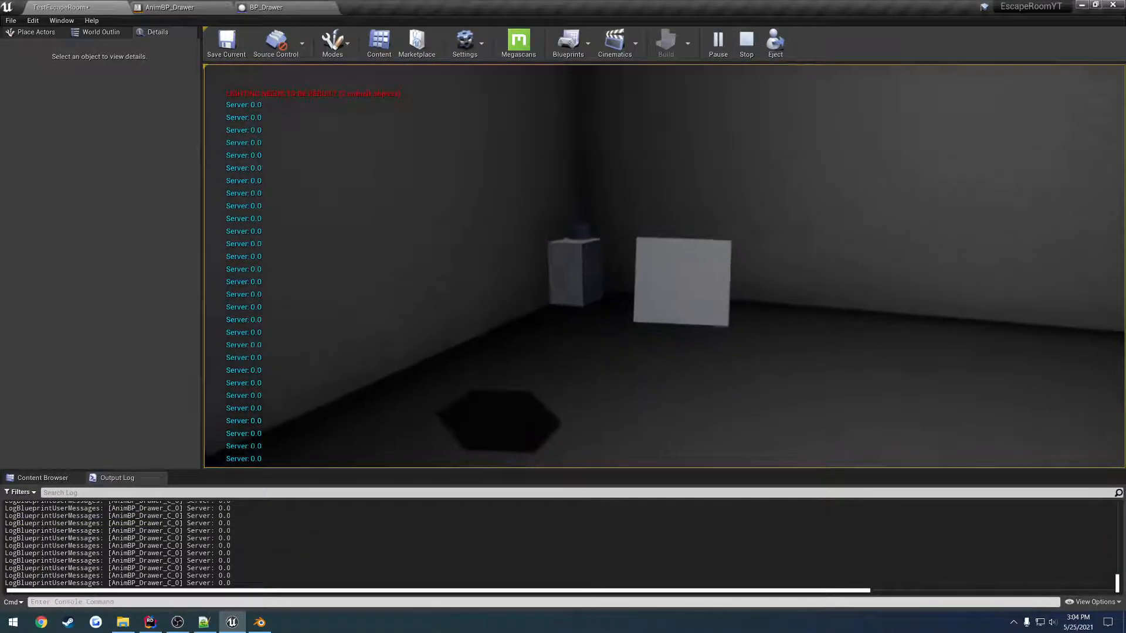
key("w")
key("w")
key("s")
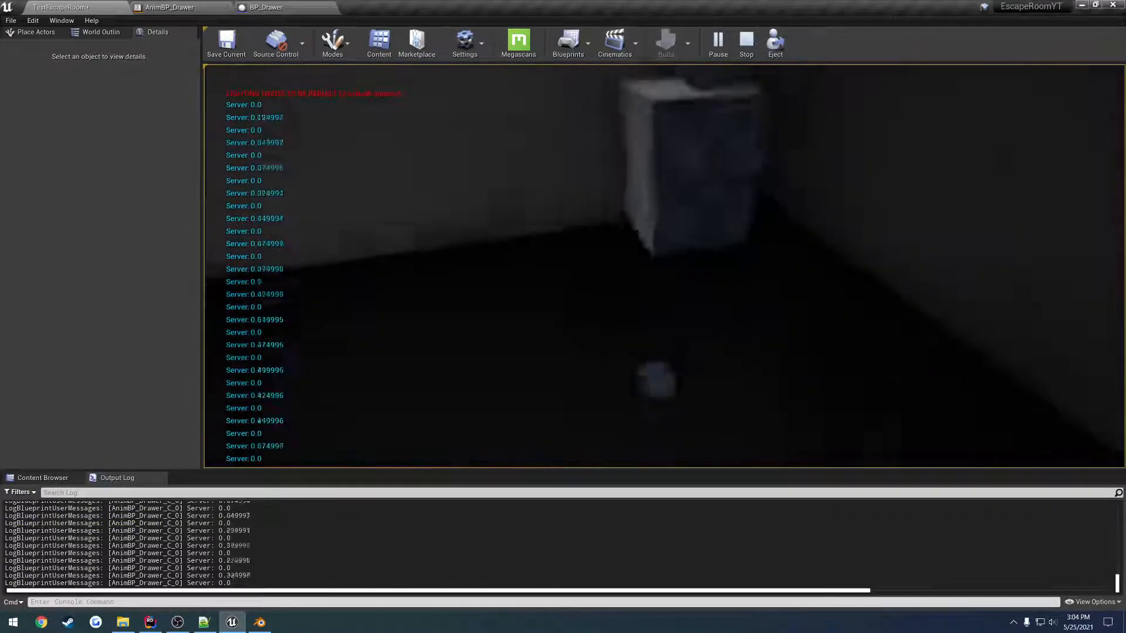
key("Escape")
left_click(673, 204)
Delete the Print String debug nodes from AnimBP_Drawer, compile and save it, and save the TestEscapeRoom level
left_click(265, 8)
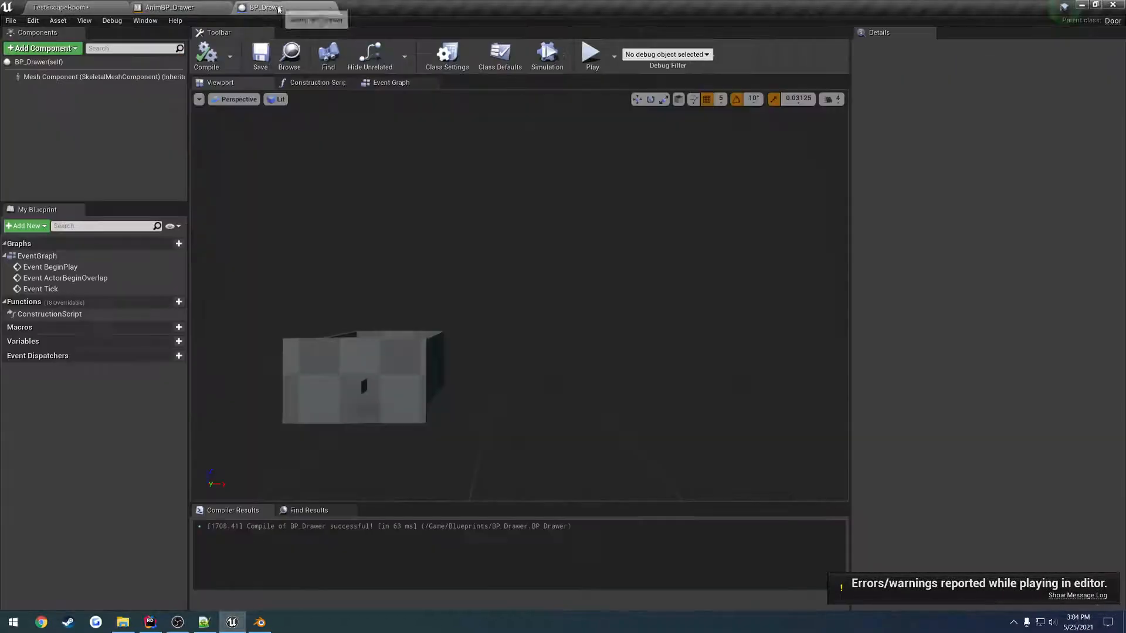
left_click(173, 5)
right_click_drag(776, 312, 403, 297)
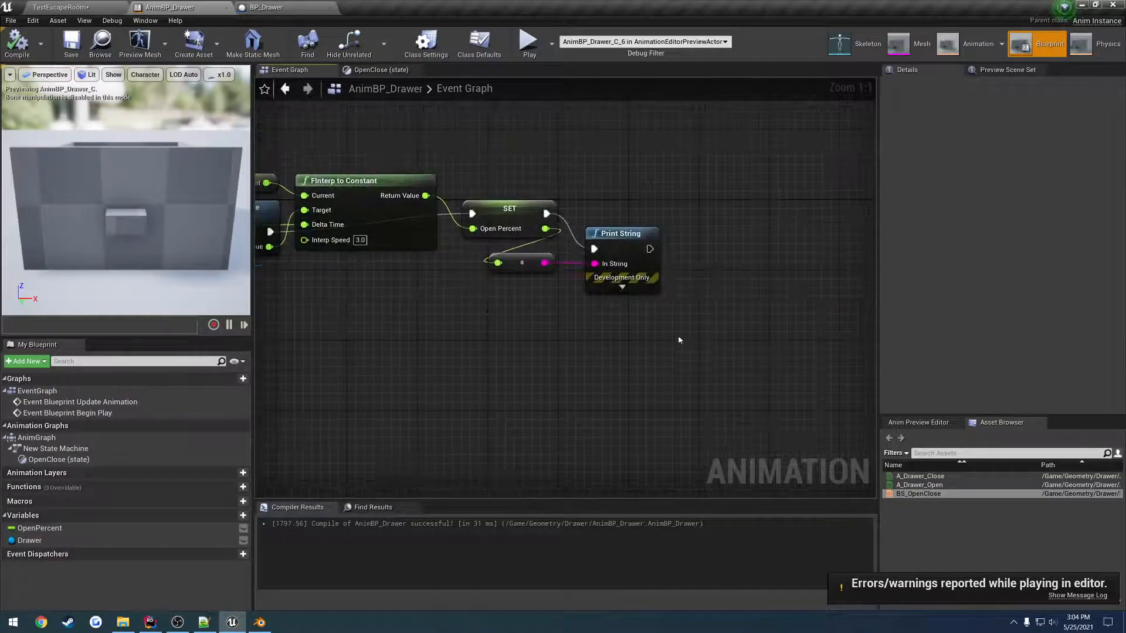
key("Delete")
left_click(17, 44)
left_click(71, 44)
left_click(65, 7)
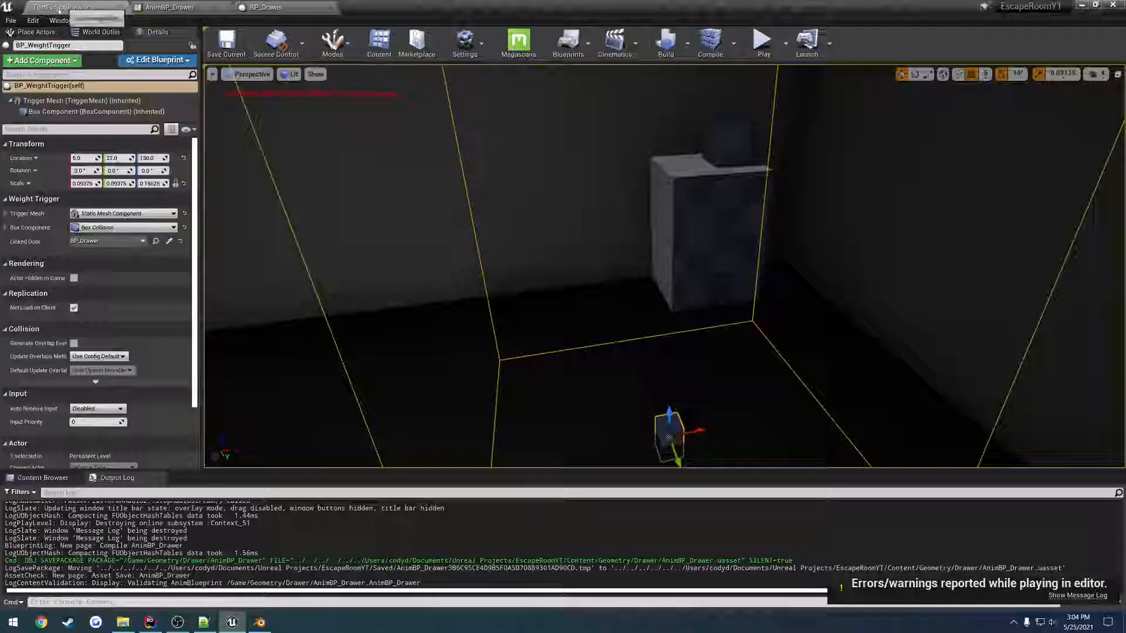
left_click(11, 20)
left_click(52, 91)
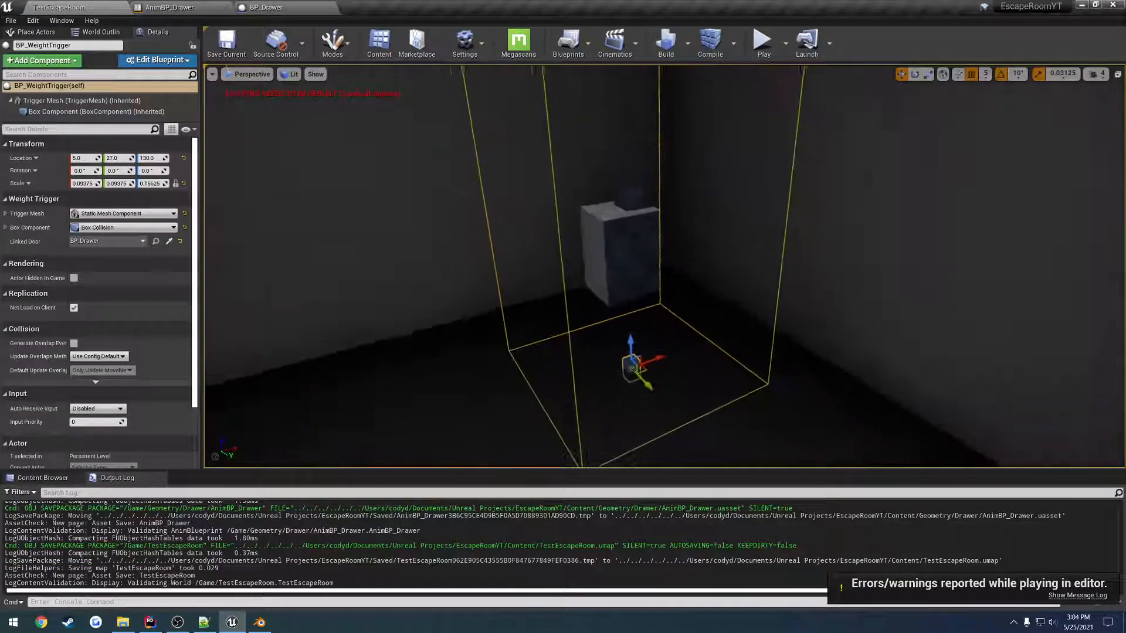
Move BP_WeightTrigger slightly upward beside the drawer cabinet
right_click_drag(664, 267, 693, 266)
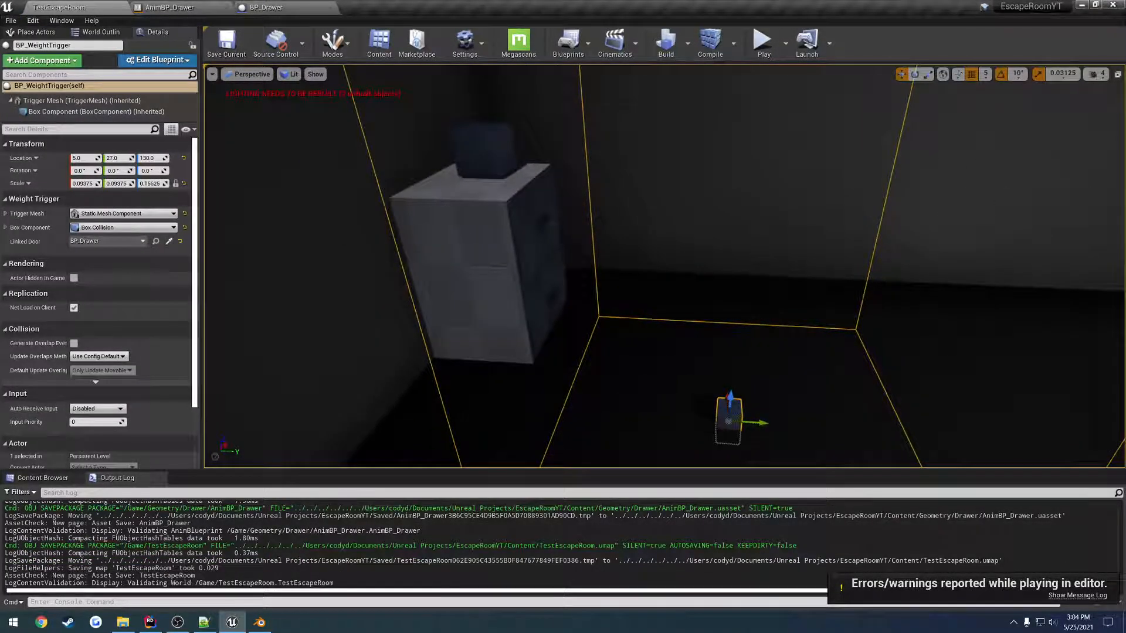
right_click_drag(749, 421, 762, 421)
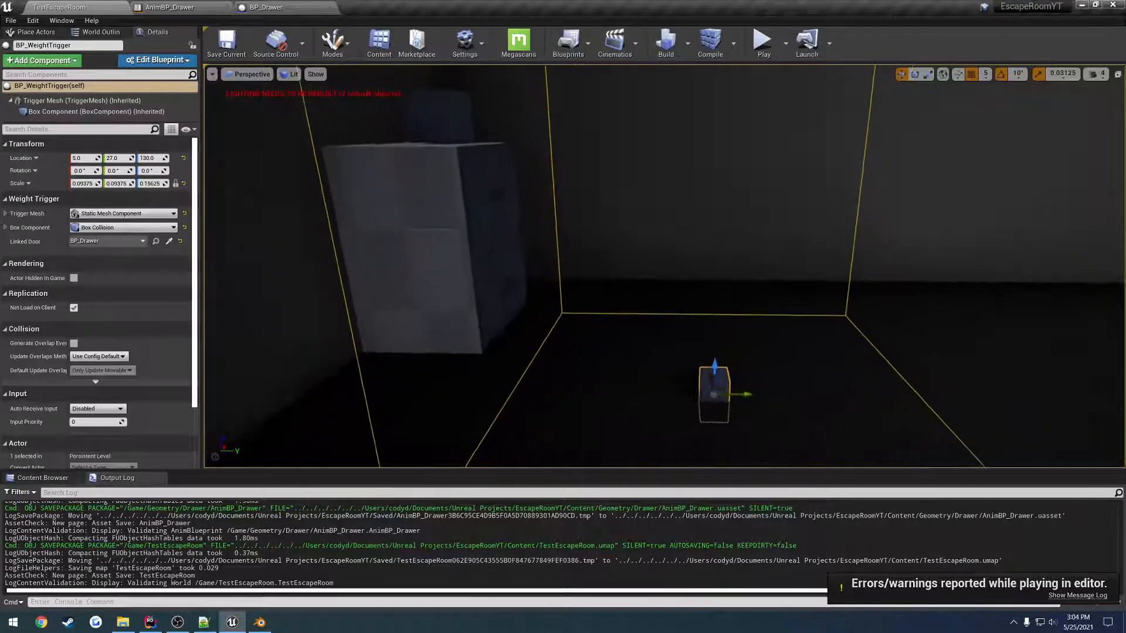
left_click_drag(715, 364, 719, 334)
Examine the cabinet's two drawers from several angles, selecting BP_Drawer and BP_Drawer2 in turn
right_click_drag(718, 334, 662, 334)
left_click(645, 264)
right_click_drag(645, 263, 627, 351)
key("e")
key("d")
left_click(620, 366)
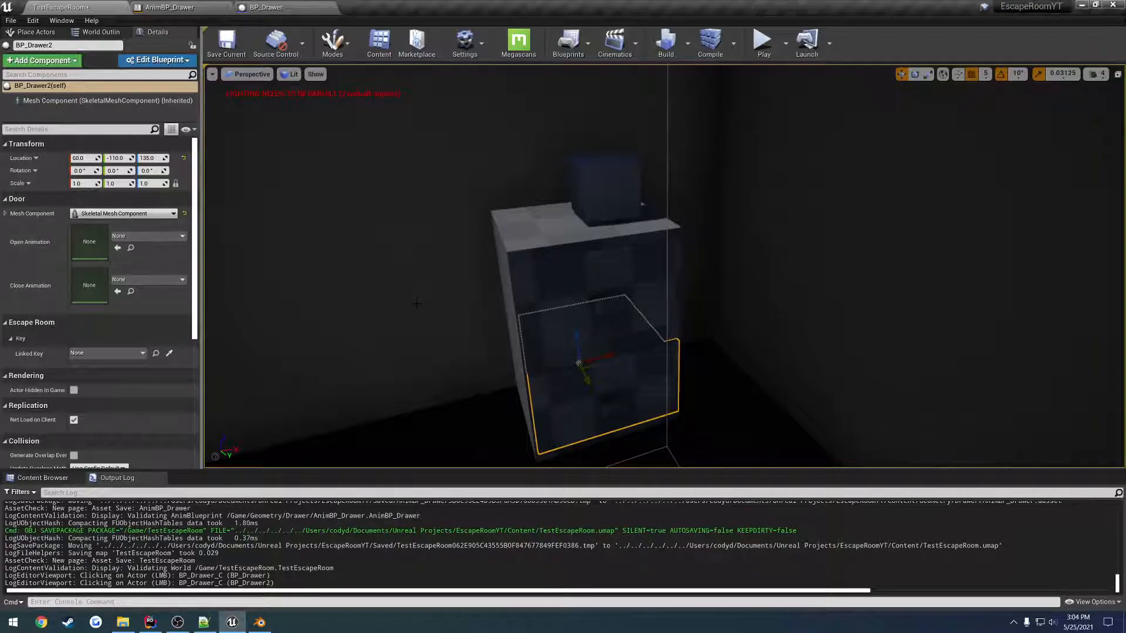
right_click_drag(587, 263, 557, 268)
key("s")
key("s")
key("w")
key("w")
key("a")
key("w")
key("a")
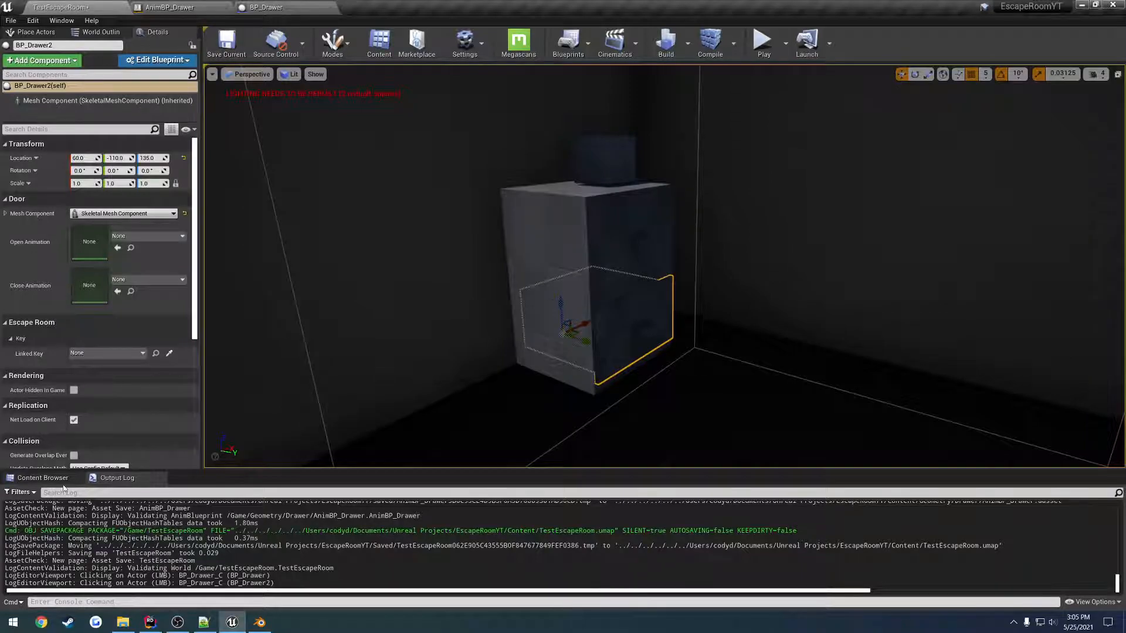
Check the asset names in Geometry/Door, and rename A_Drawer_Close in Geometry/Drawer as A_DrawerClosePosition
left_click(58, 479)
left_click(38, 560)
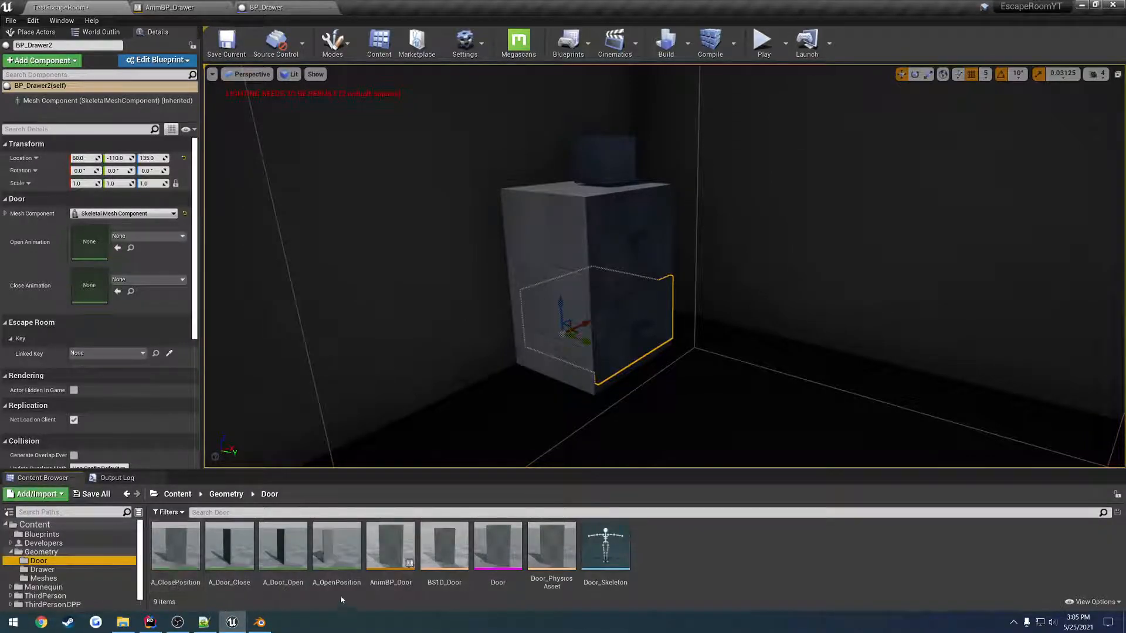
left_click(284, 605)
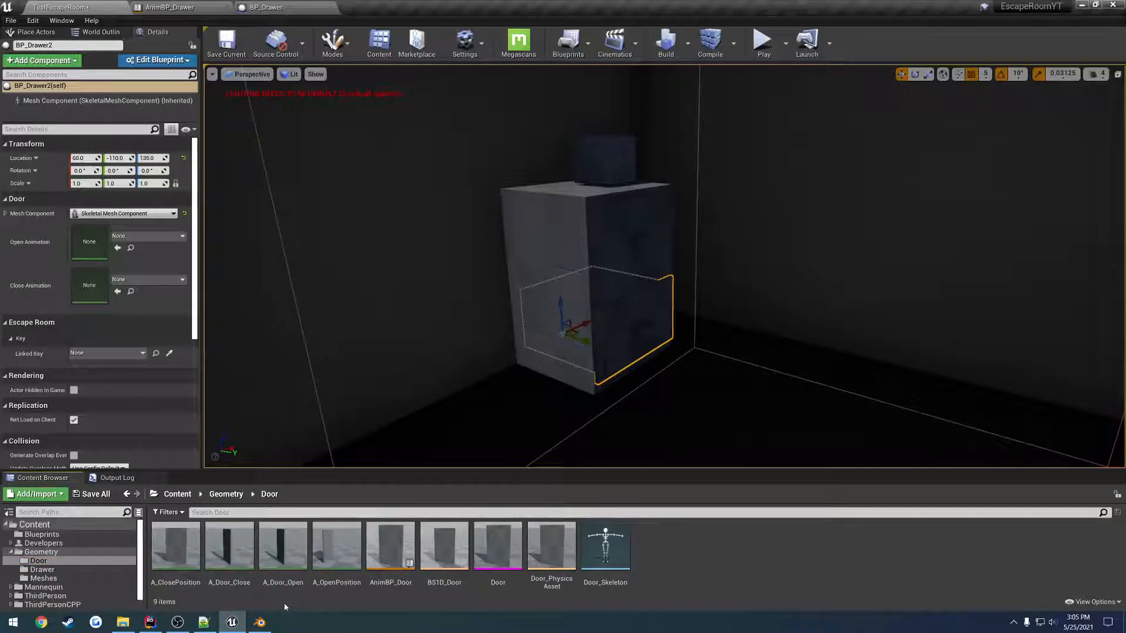
right_click(87, 569)
left_click(72, 571)
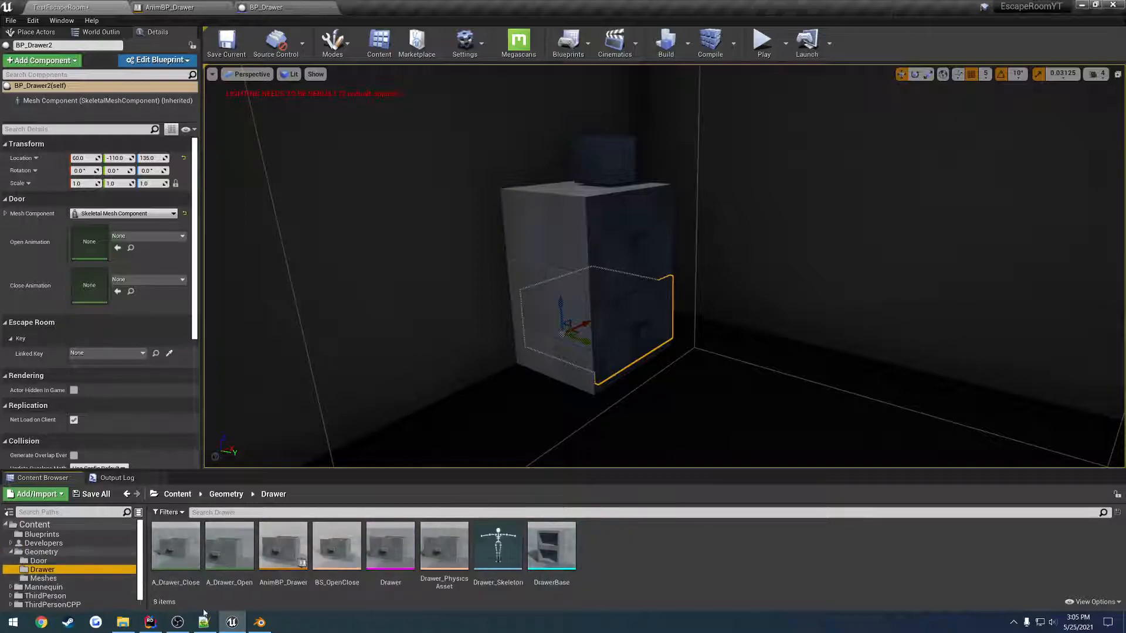
left_click(190, 587)
left_click(184, 583)
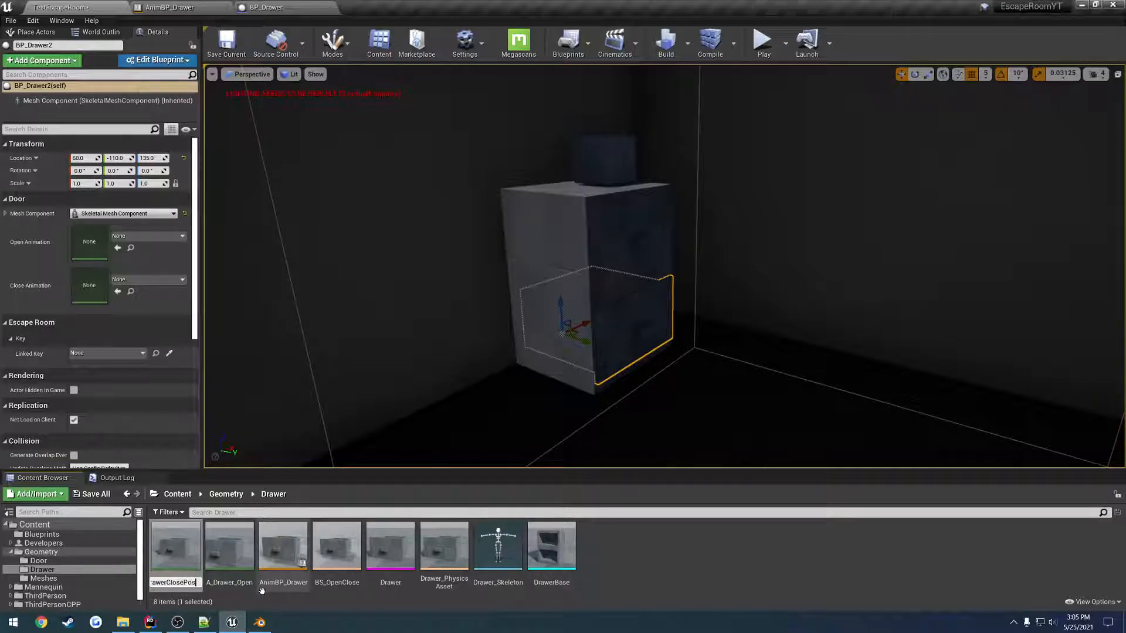
type("A_DrawerClosePosition")
key("Return")
Rename the A_Drawer_Open animation as A_DrawerOpenPosition
left_click(170, 583)
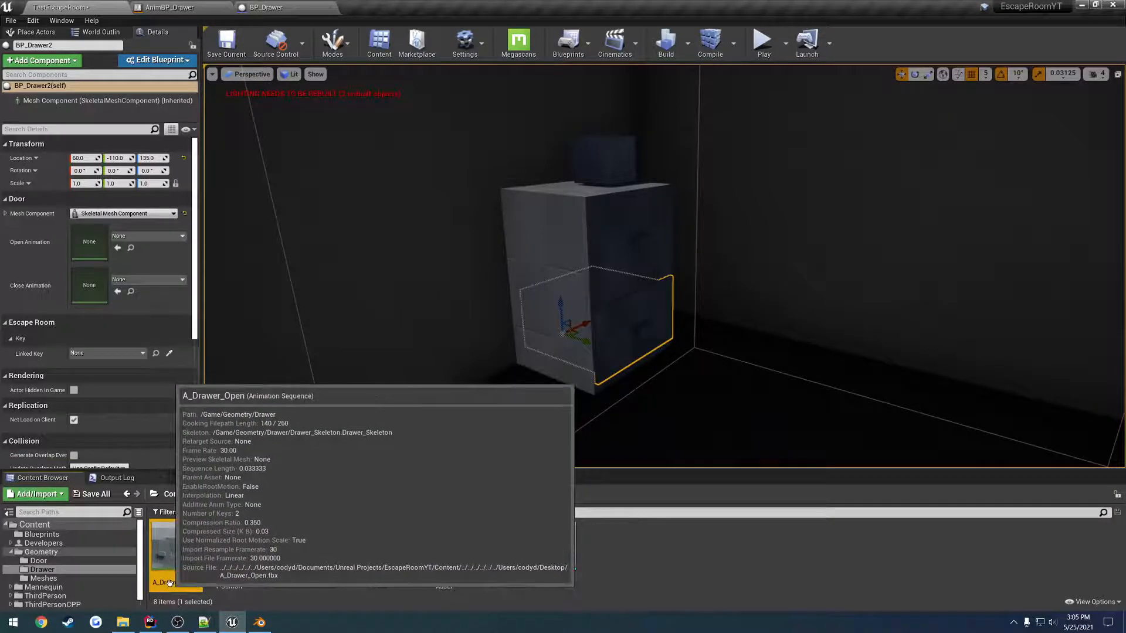
left_click(171, 583)
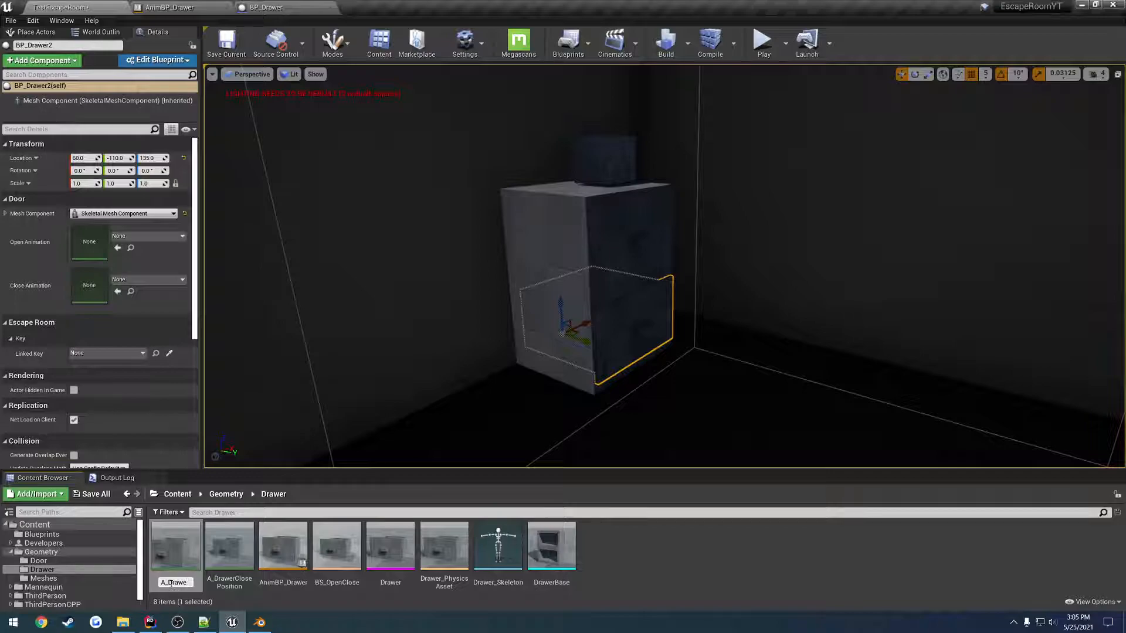
type("A_DrawerOpenPosition")
key("Return")
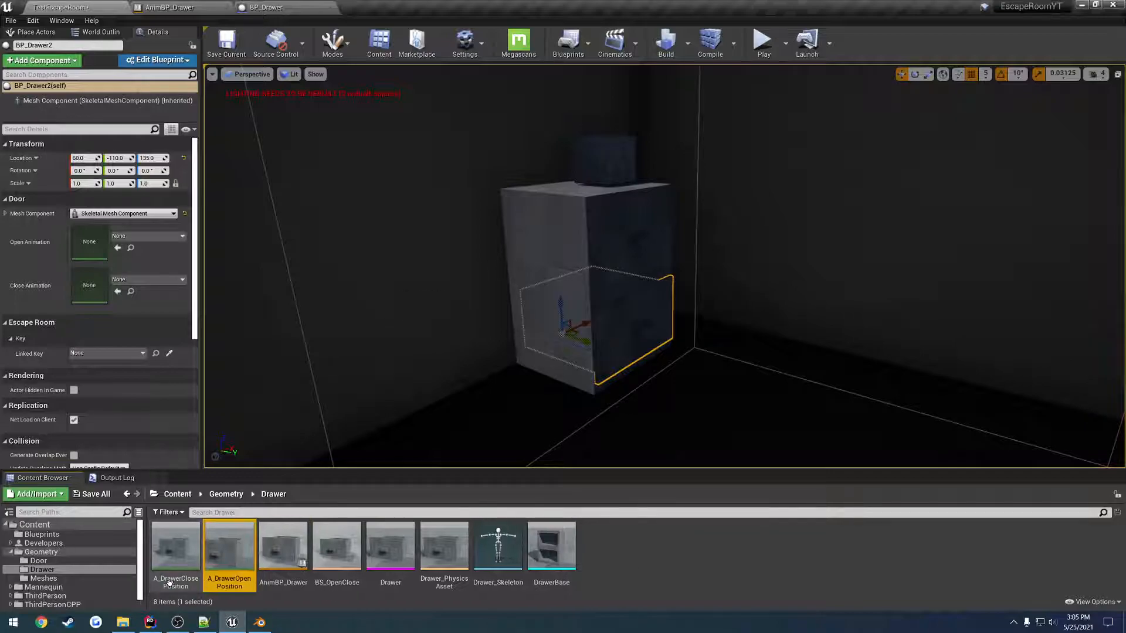
Switch to Blender, check the keyframe range of the A_Door_Open action, and return to the A_DrawerClose action
left_click(259, 622)
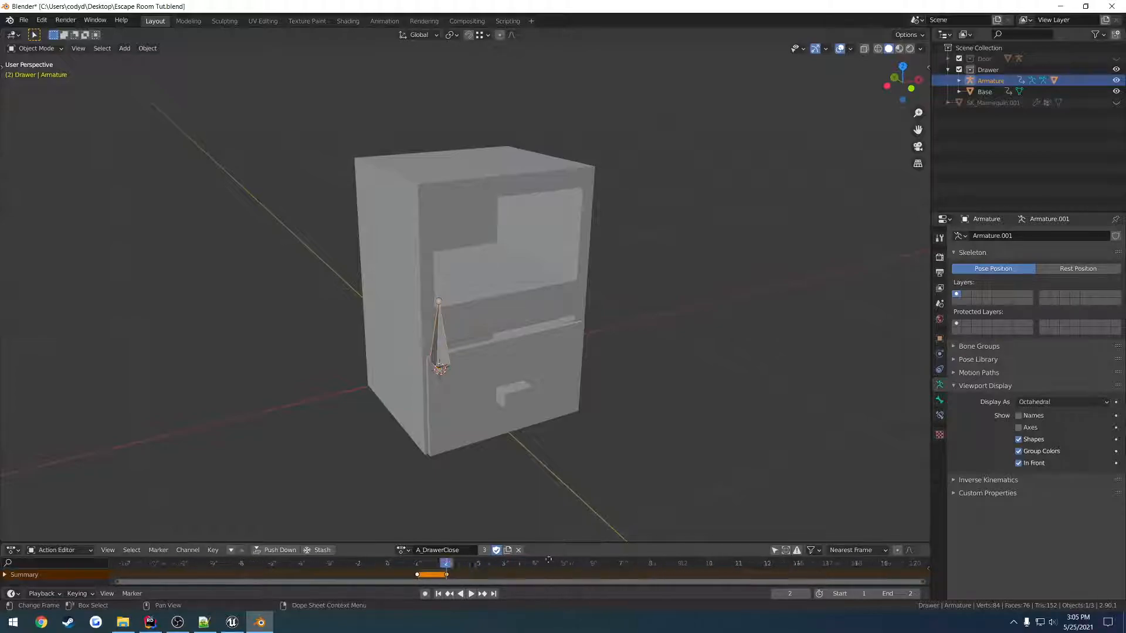
left_click(404, 549)
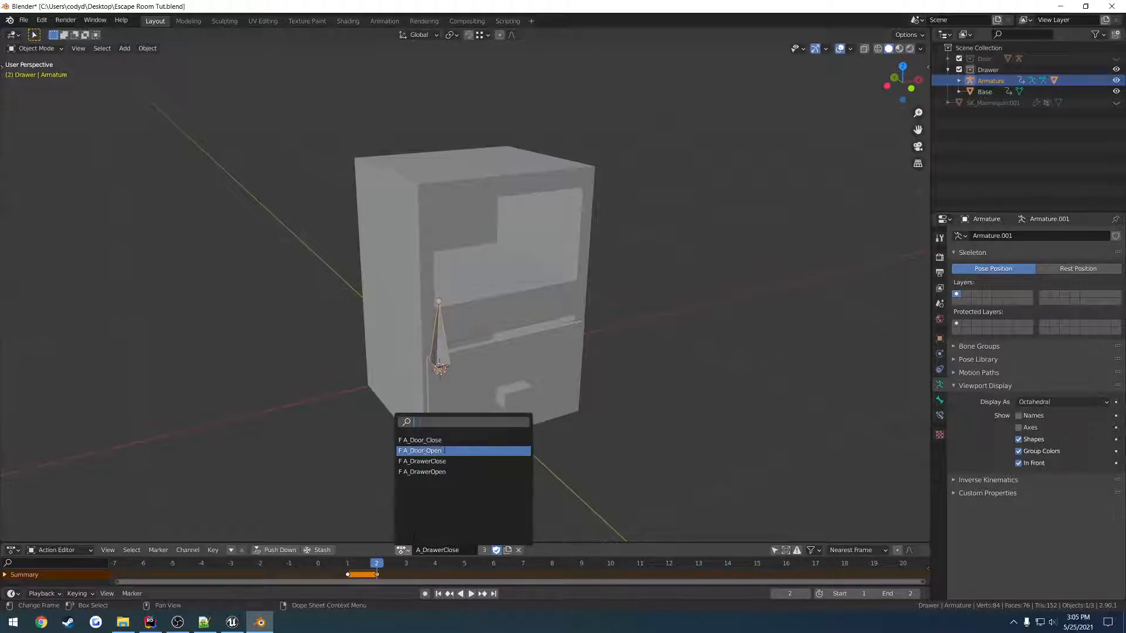
left_click(427, 449)
left_click(404, 550)
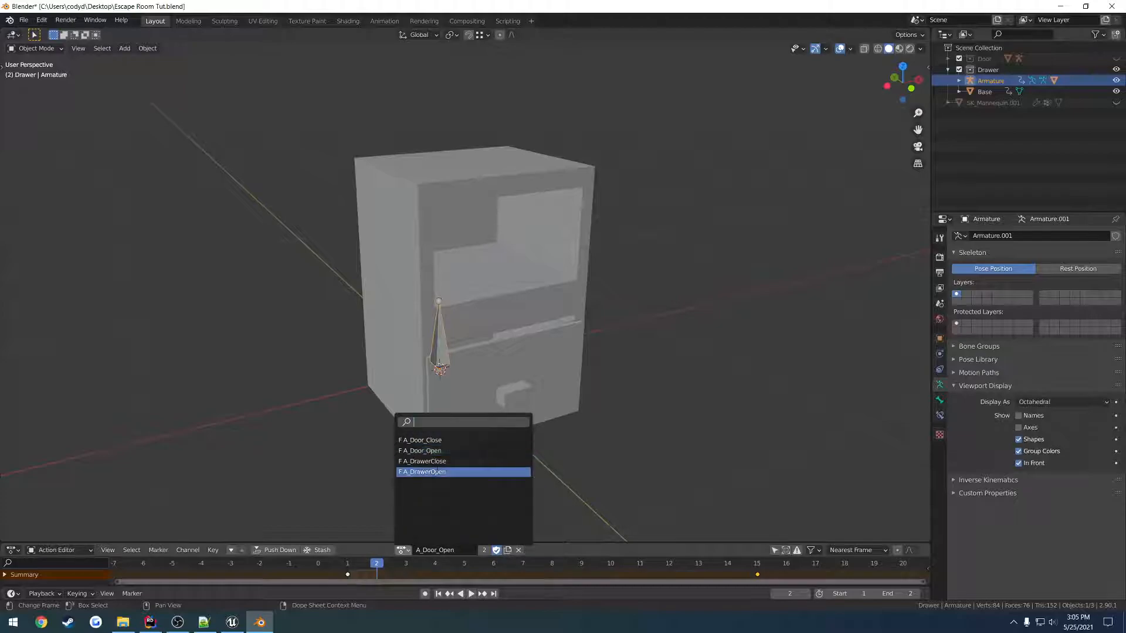
left_click(425, 460)
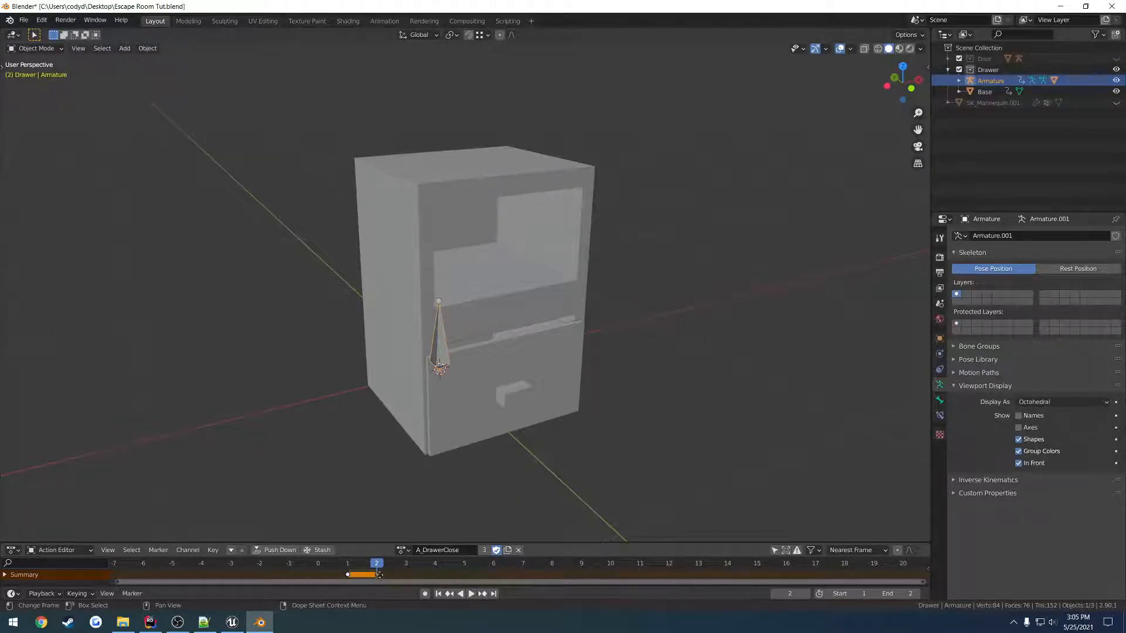
Move the last keyframe of A_DrawerClose to frame 15 and set the scene's end frame to 15
left_click_drag(379, 575, 622, 560)
left_click_drag(754, 571, 756, 574)
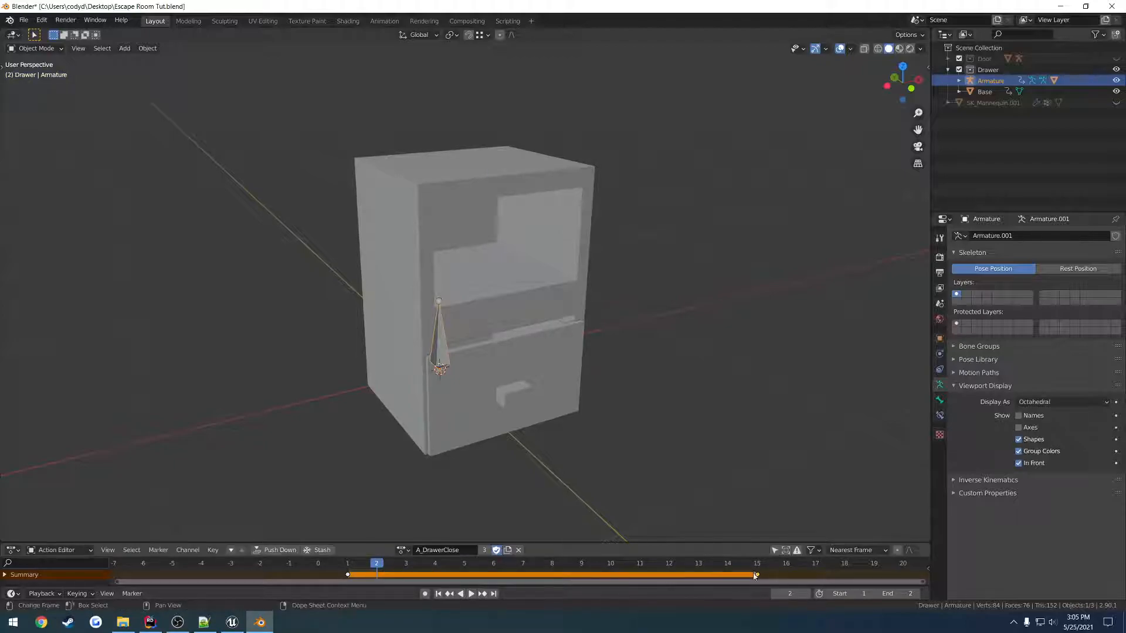
left_click(901, 594)
type("15")
key("Return")
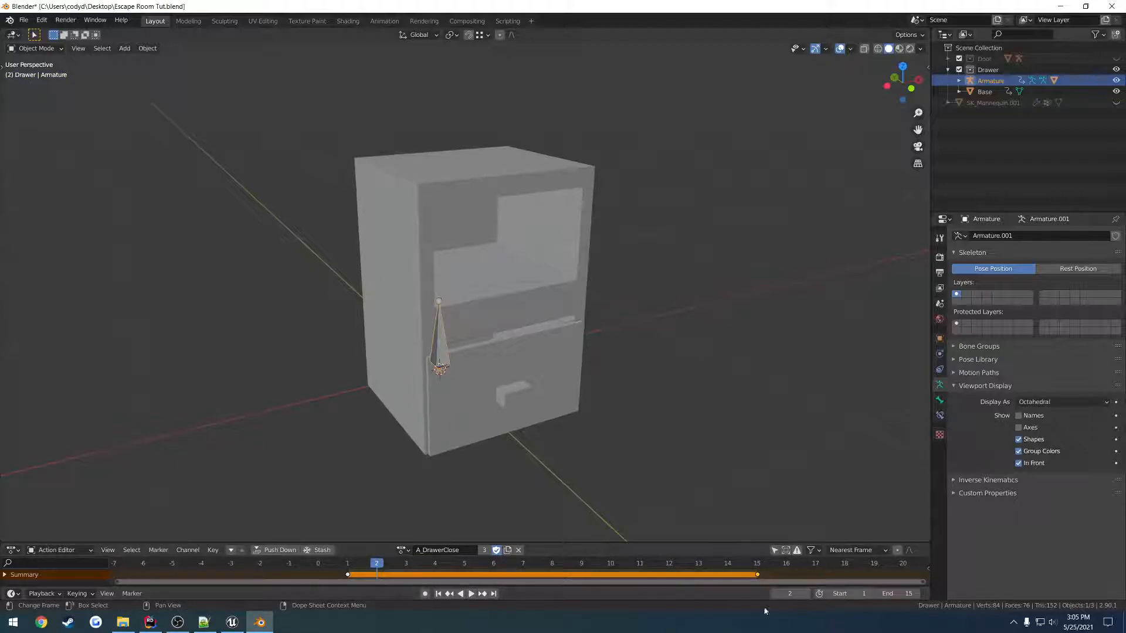
Copy the open-pose keyframe from A_DrawerOpen to frame 15 of A_DrawerClose and play the animation
left_click(401, 551)
left_click(440, 469)
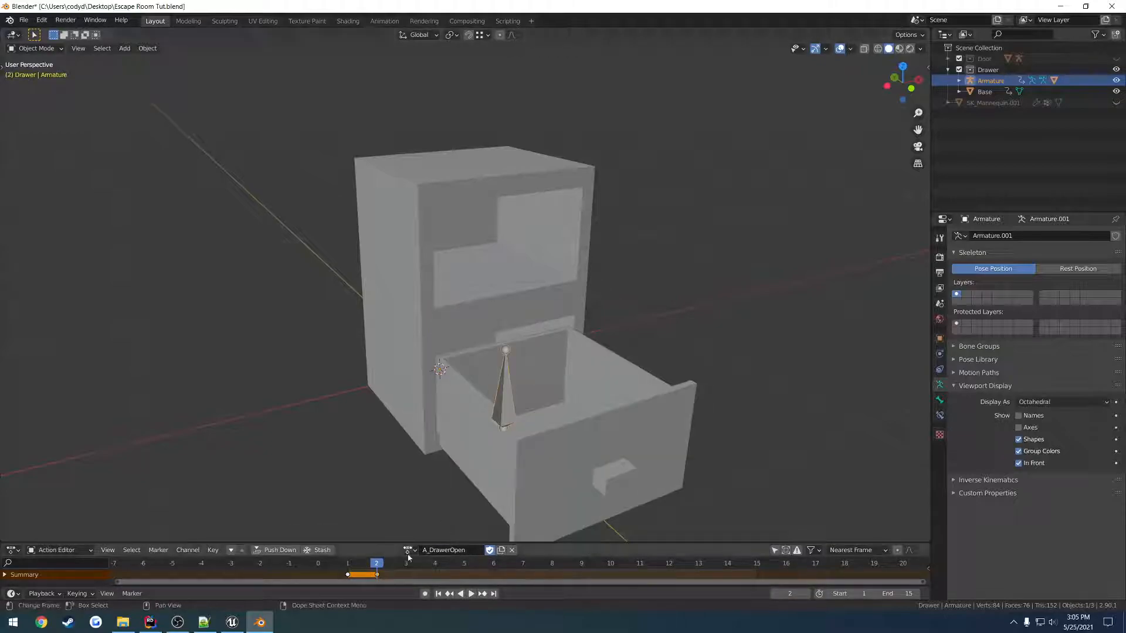
left_click(409, 553)
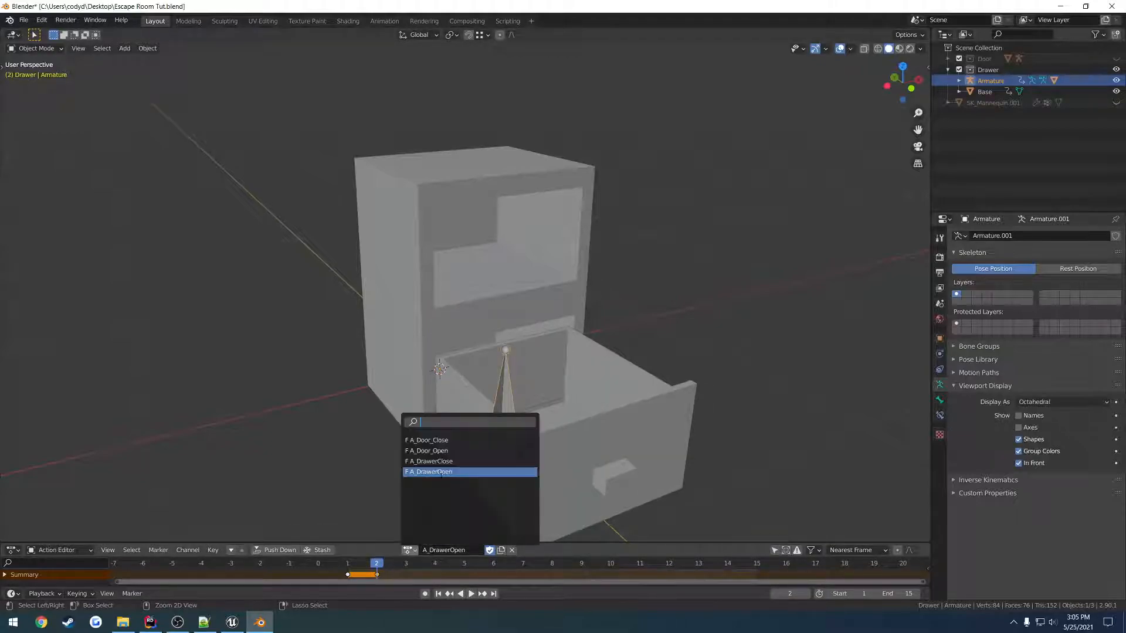
left_click(440, 459)
key("ctrl+v")
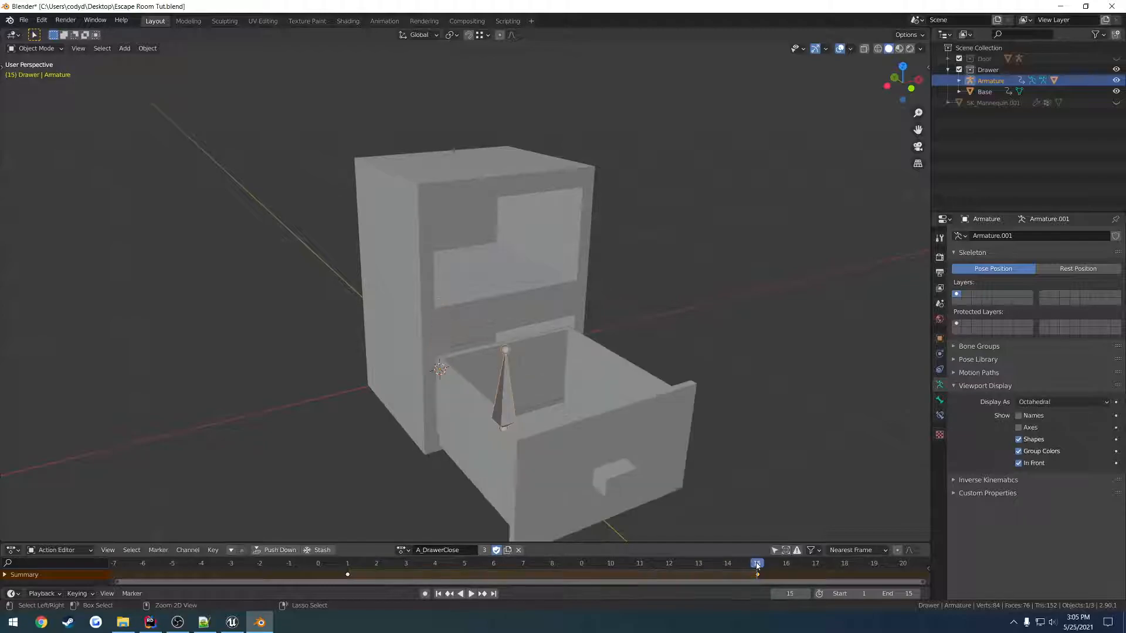
key("space")
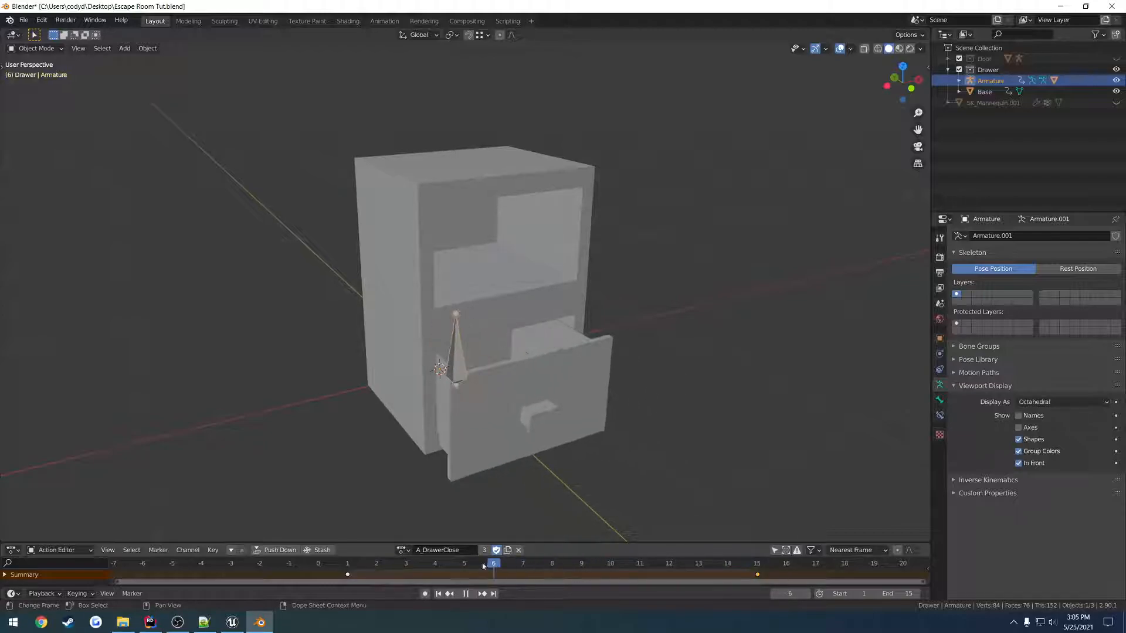
Swap the A_DrawerClose keyframes so the open pose is at frame 1 and the closed pose at frame 15, play the animation, and save
mouse_move(758, 576)
left_mouse_down()
mouse_move(377, 573)
mouse_move(763, 564)
left_mouse_up()
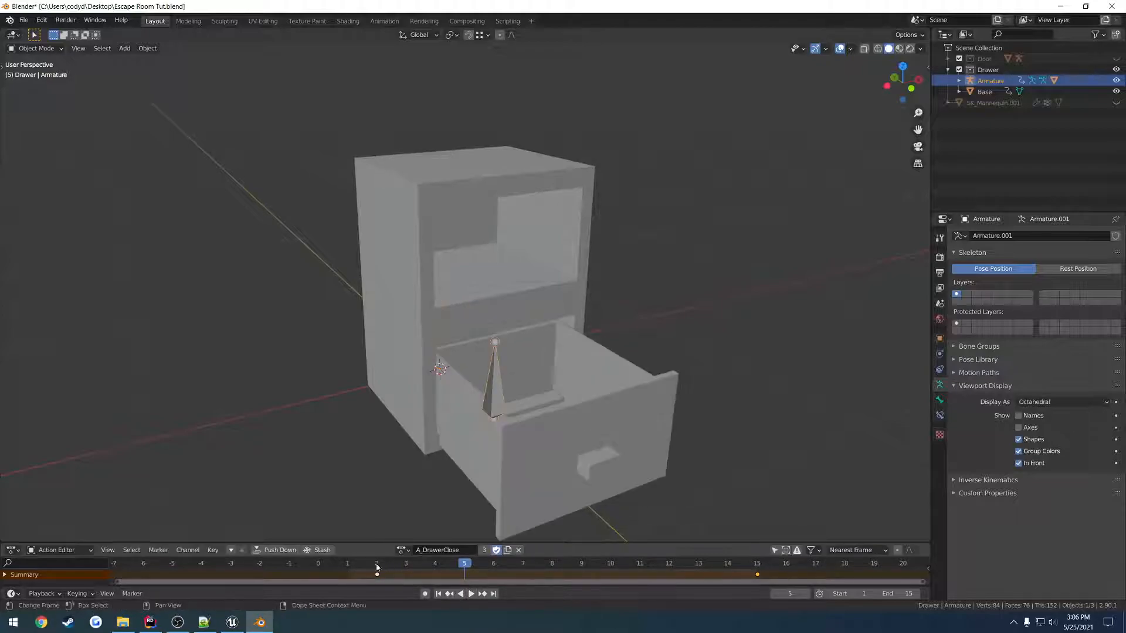
left_click_drag(377, 574, 350, 574)
left_click(347, 564)
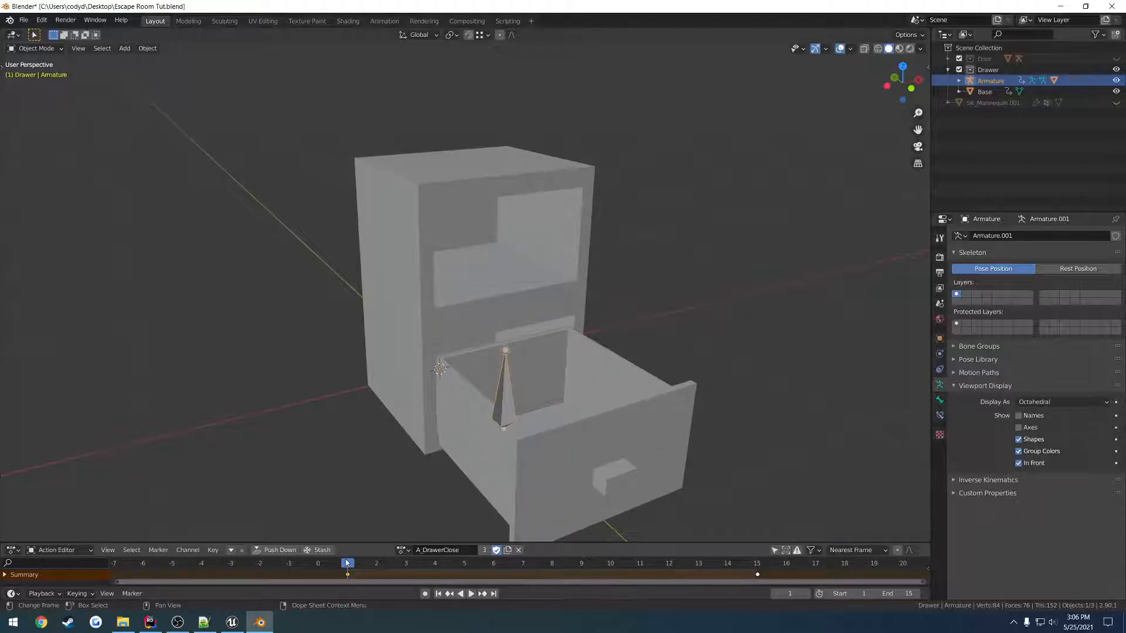
key("space")
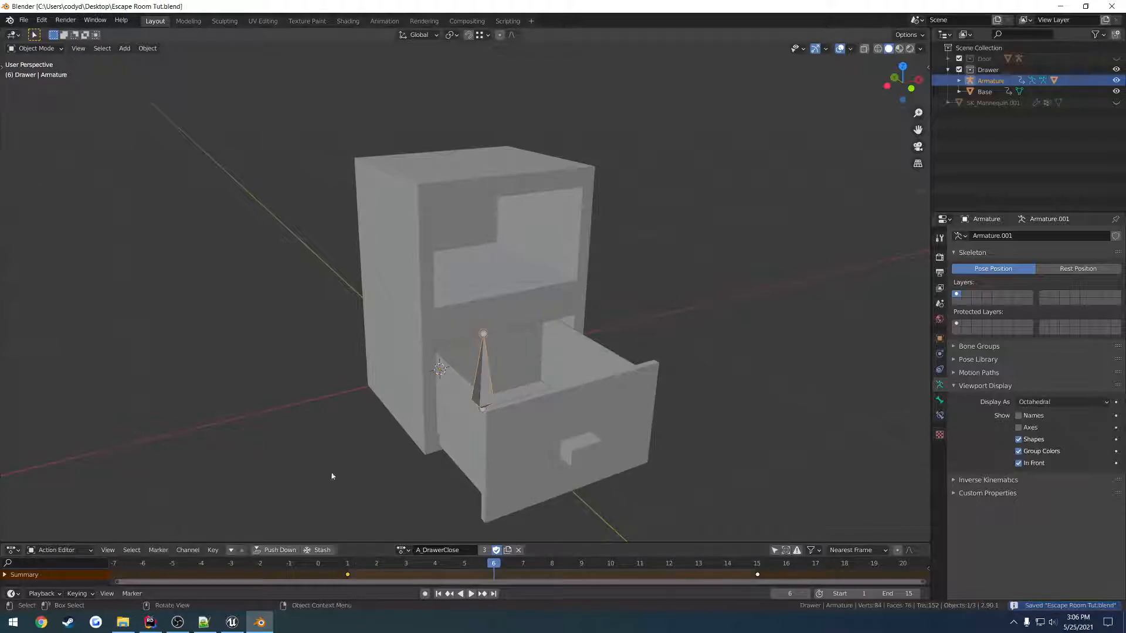
Export the closing animation as FBX to the Desktop, overwriting A_Drawer_Close.fbx
left_click(23, 19)
mouse_move(58, 179)
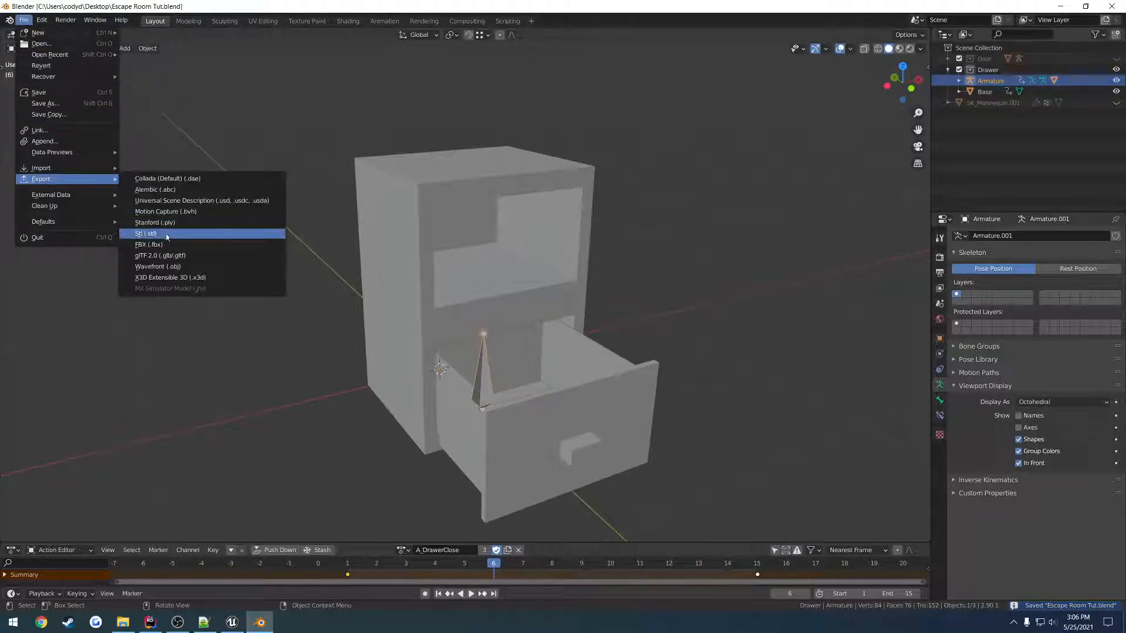
left_click(175, 246)
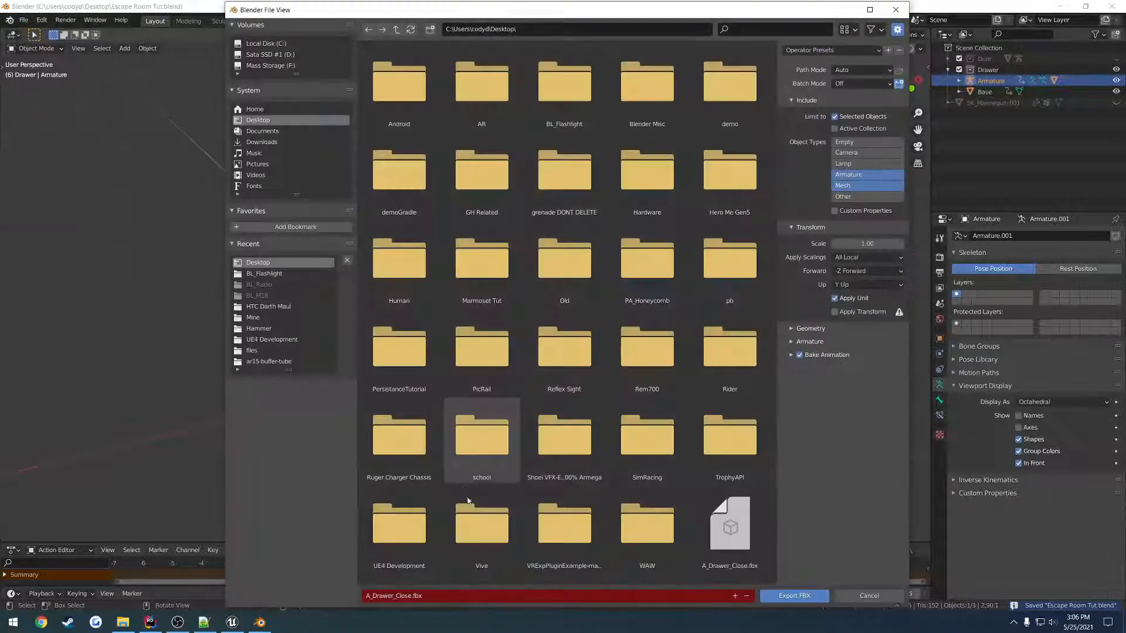
left_click(783, 596)
Copy the closed-pose keyframe from frame 15 of A_DrawerClose to frame 2 of A_DrawerOpen, moving its existing second keyframe to frame 13
left_click(404, 550)
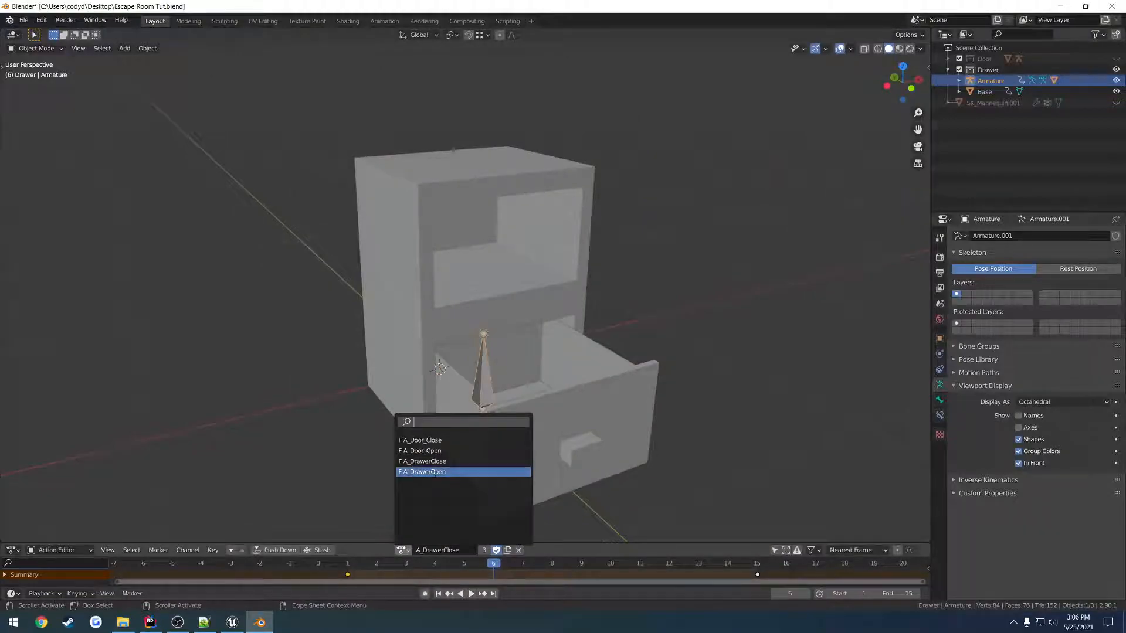
left_click(435, 472)
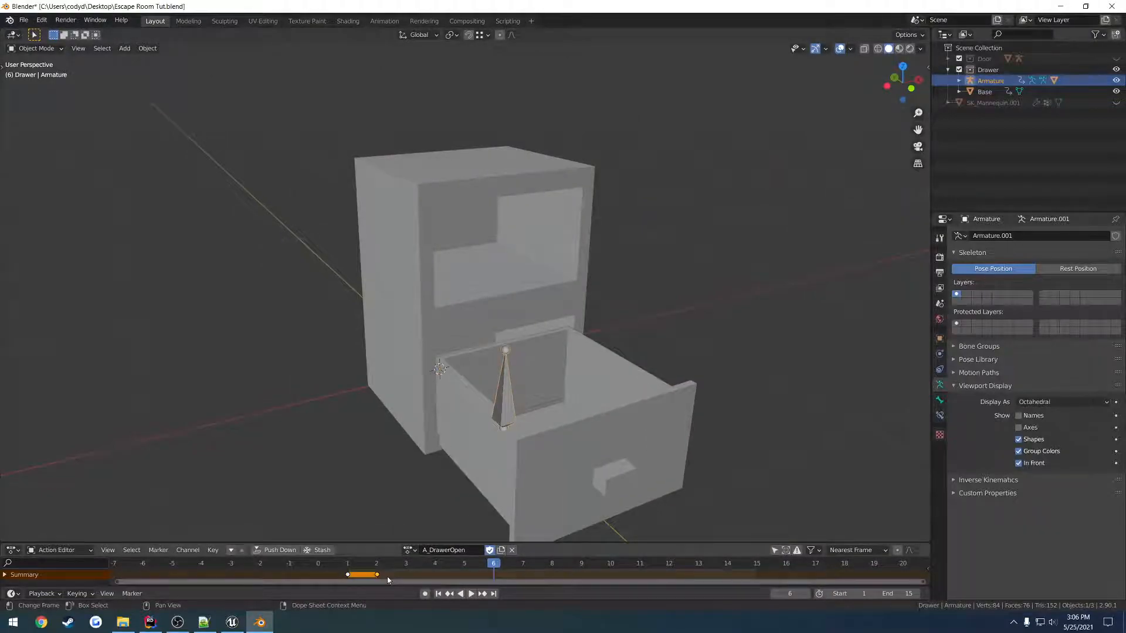
left_click(407, 550)
left_click(434, 461)
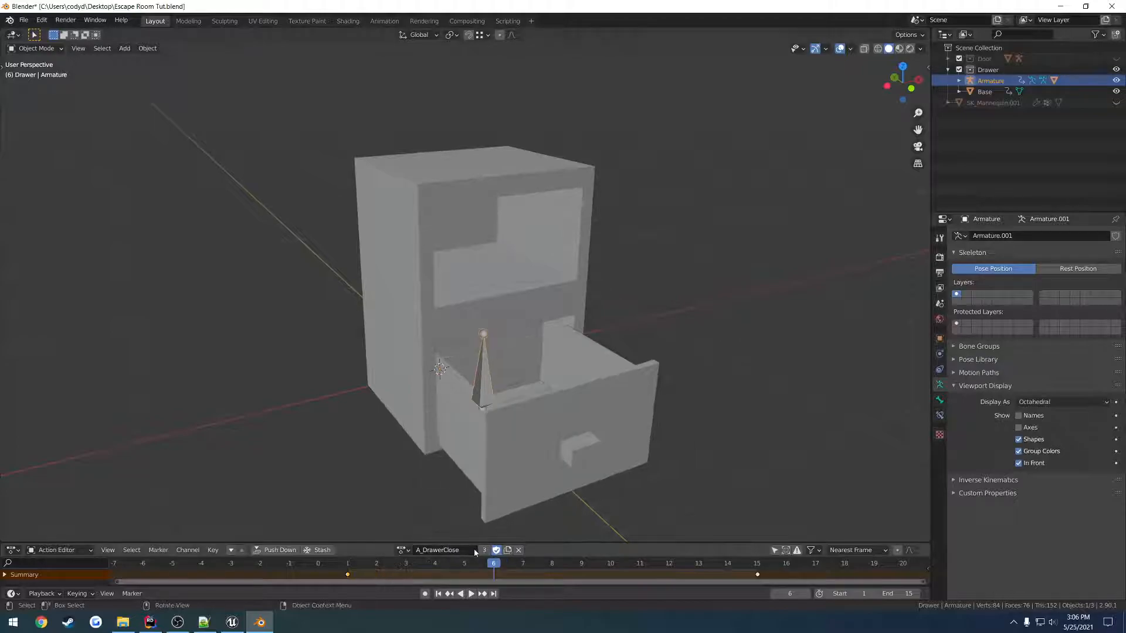
left_click(757, 574)
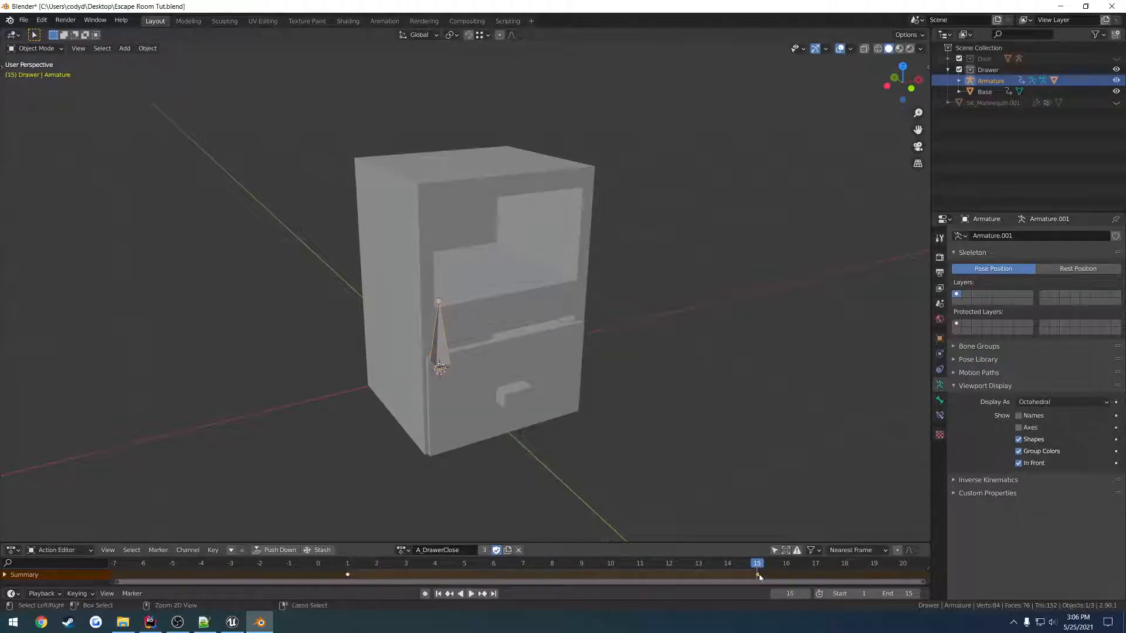
left_click(400, 551)
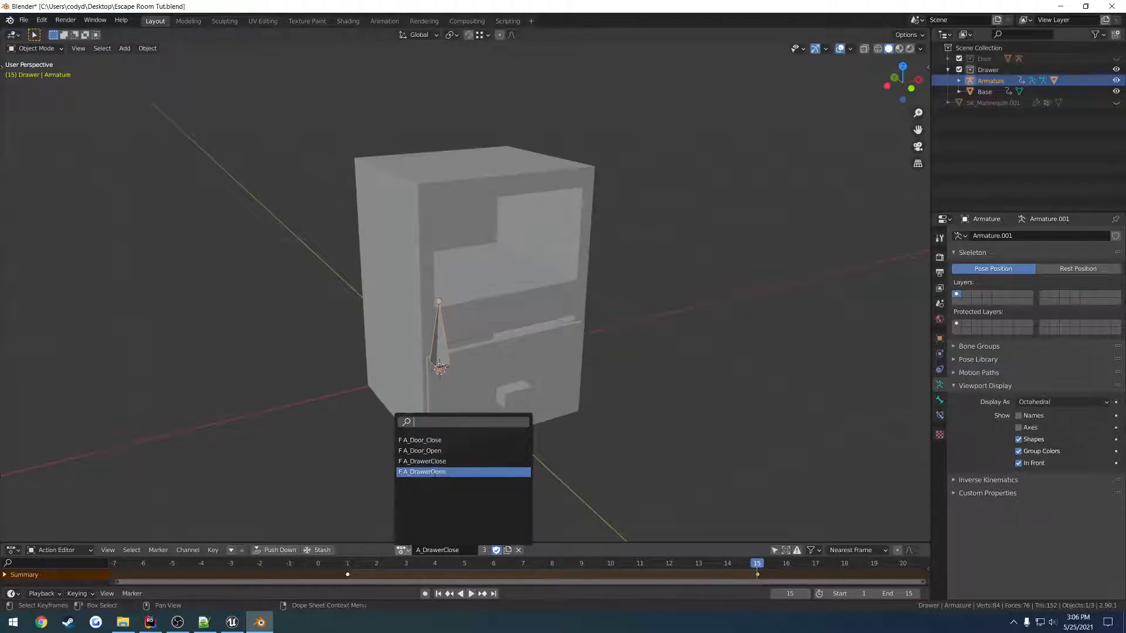
left_click(431, 470)
left_click_drag(377, 575, 699, 575)
left_click(373, 569)
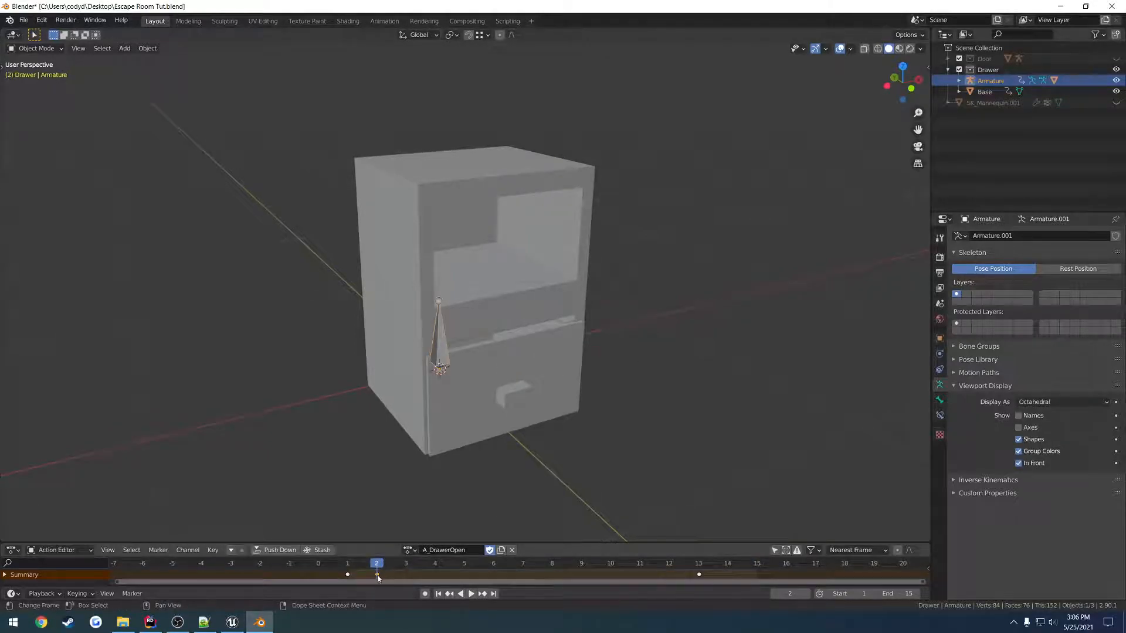
Arrange the A_DrawerOpen keyframes with the closed pose at frame 1 and the open pose at frame 15, save, and play the animation
left_click_drag(378, 575, 750, 568)
left_click(355, 563)
key("ctrl+s")
key("space")
key("space")
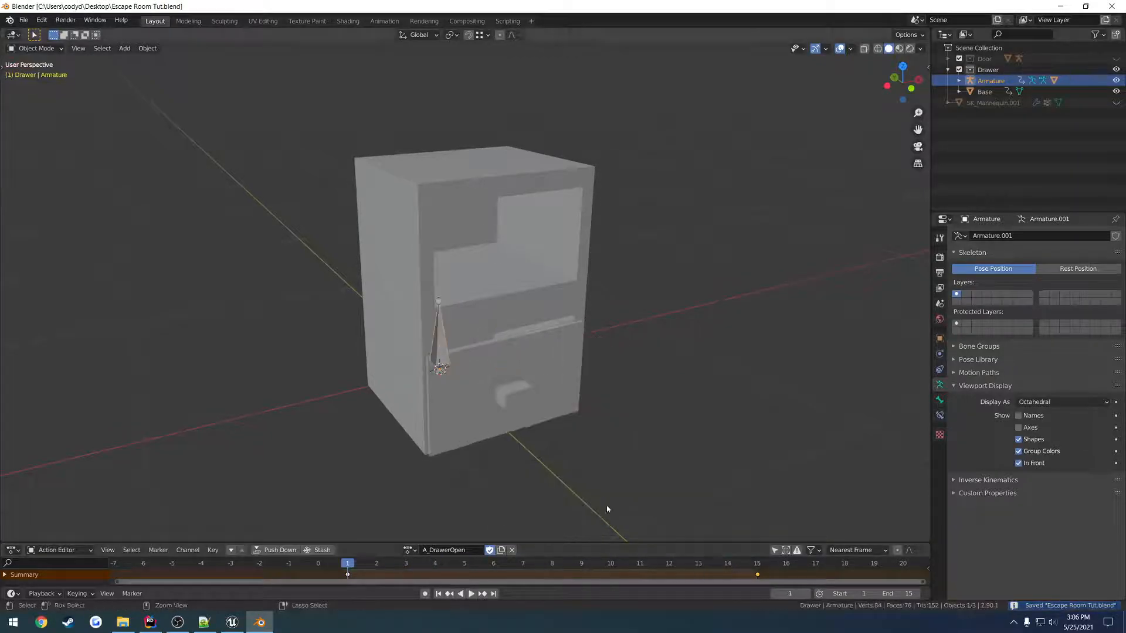
Export the opening animation as FBX to the Desktop, overwriting A_Drawer_Open.fbx
left_click(23, 20)
mouse_move(70, 178)
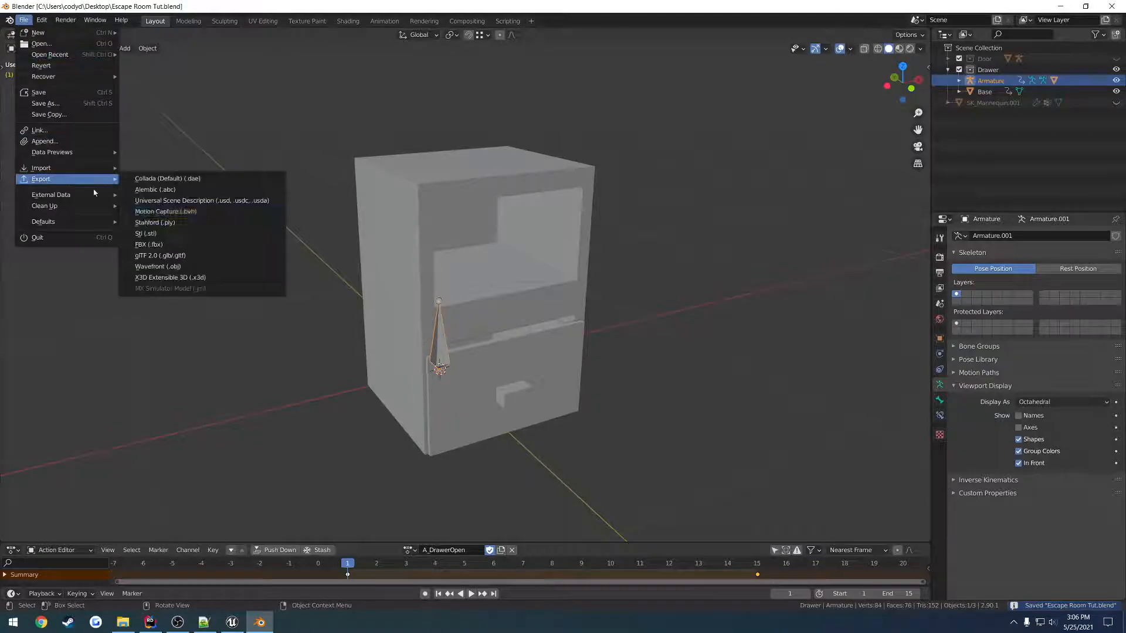
left_click(174, 248)
scroll(733, 525, "down", 3)
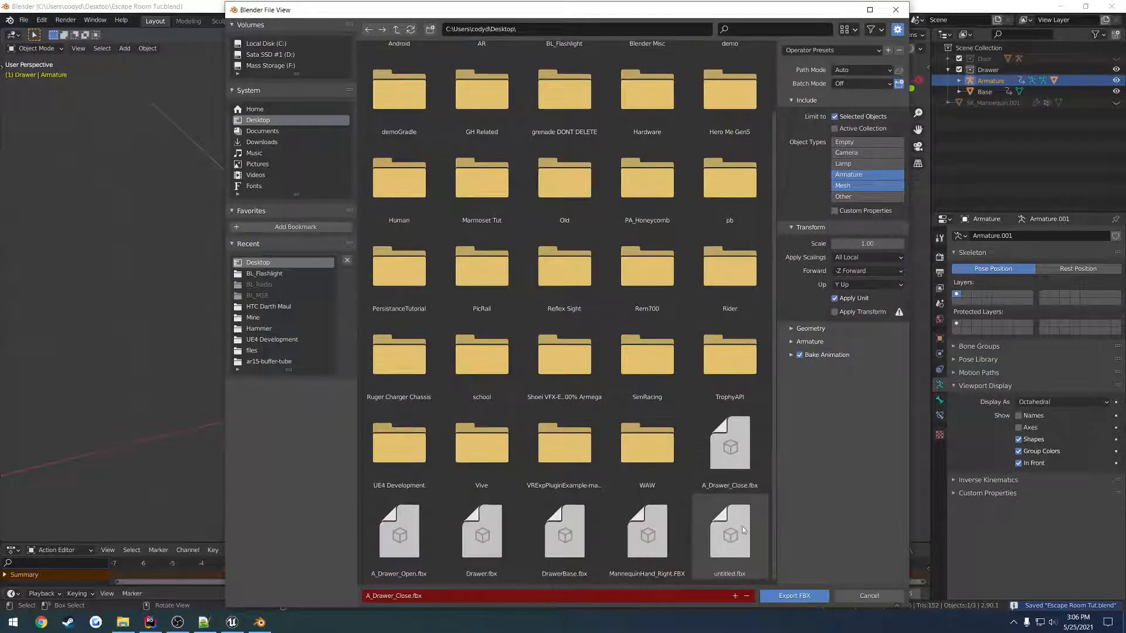
double_click(412, 527)
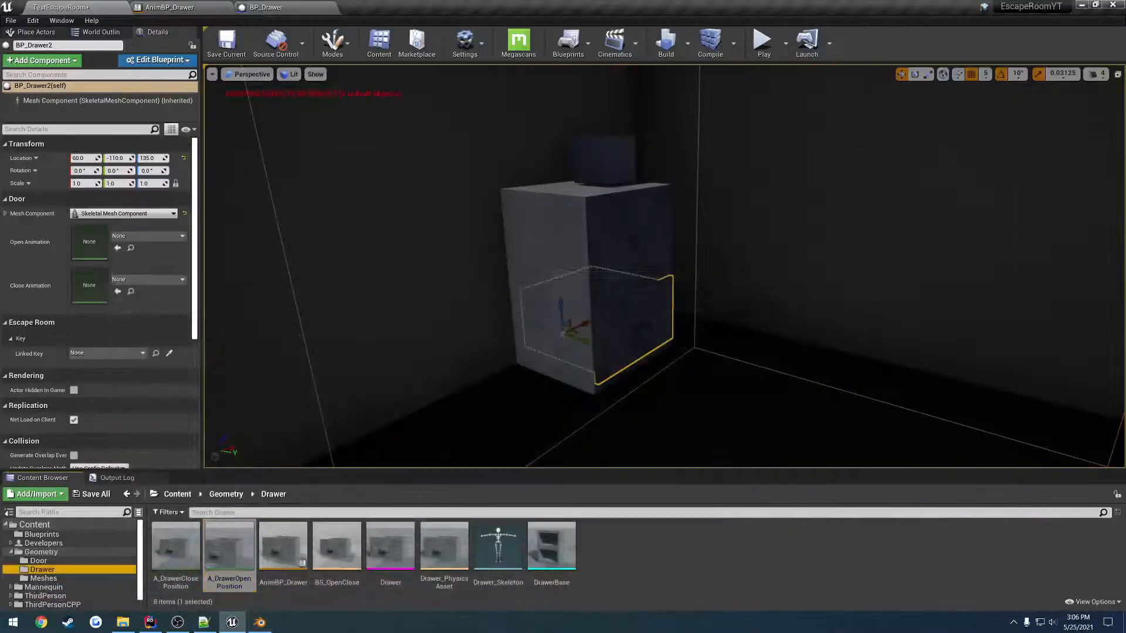
Switch to Unreal Editor and import both A_Drawer_Open and A_Drawer_Close FBX files from the Desktop into Geometry/Drawer using Drawer_Skeleton
left_click_drag(564, 8, 680, 58)
left_click(1072, 7)
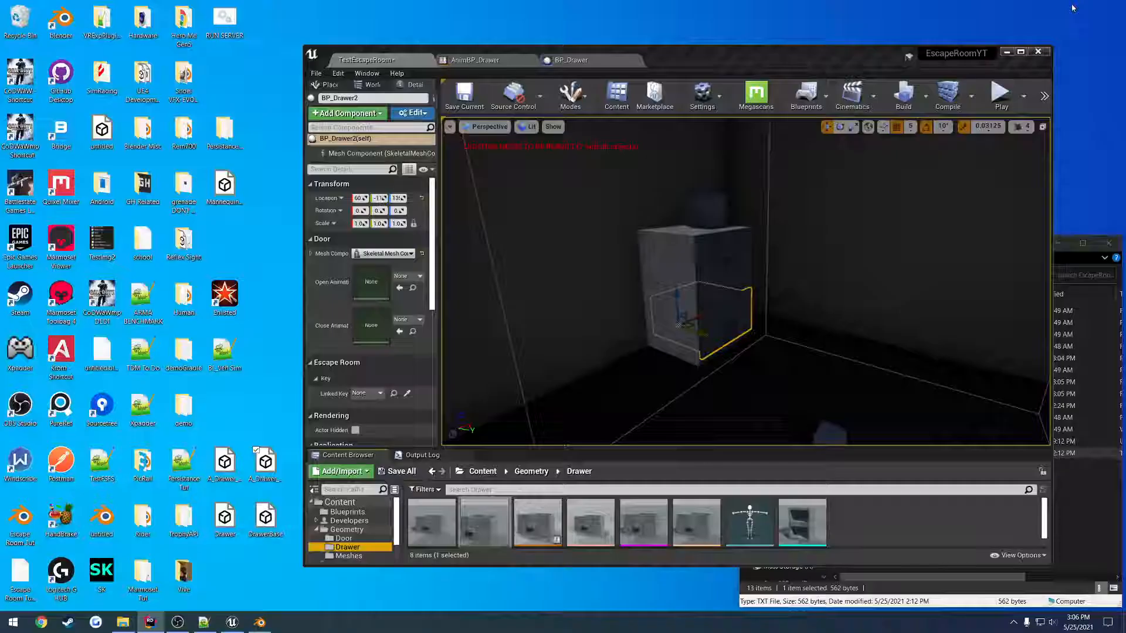
left_click(278, 512)
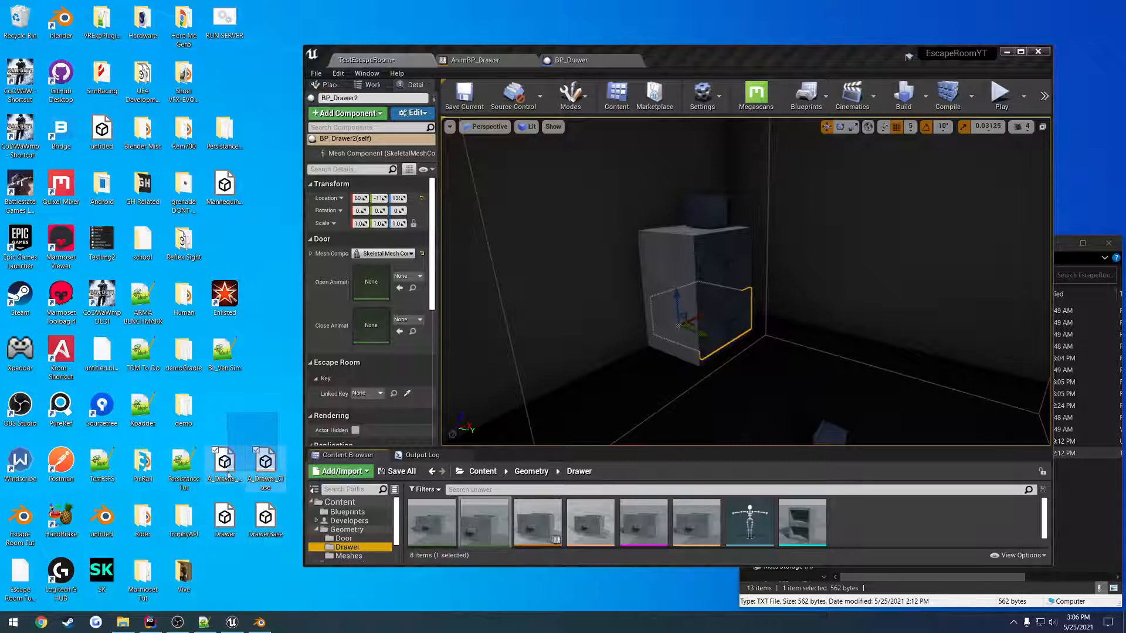
left_click_drag(229, 475, 867, 522)
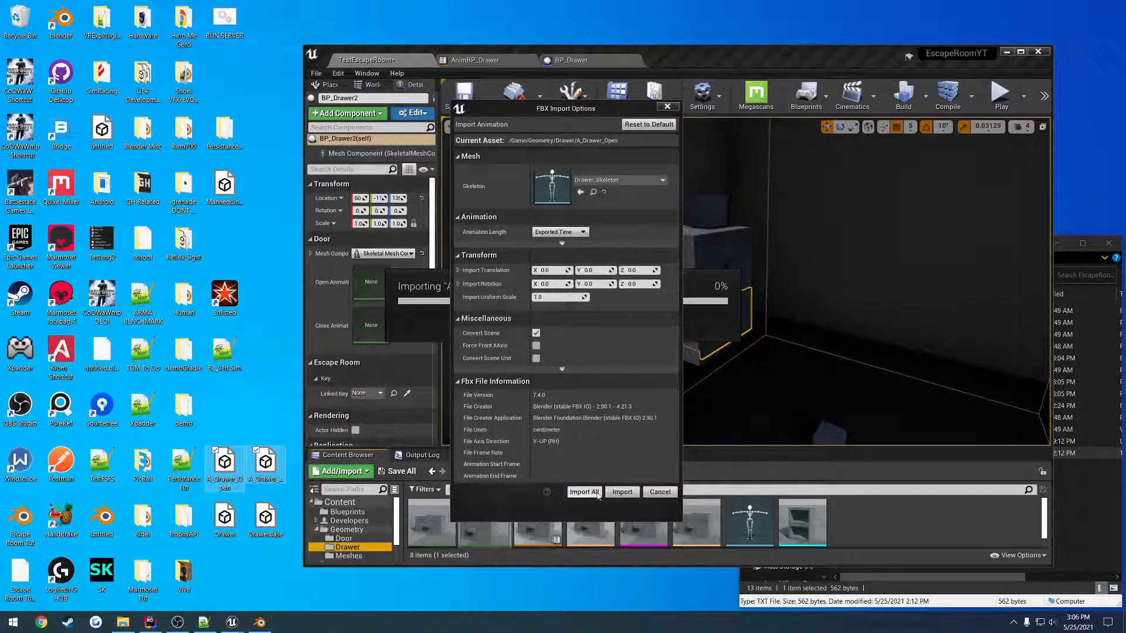
left_click(597, 494)
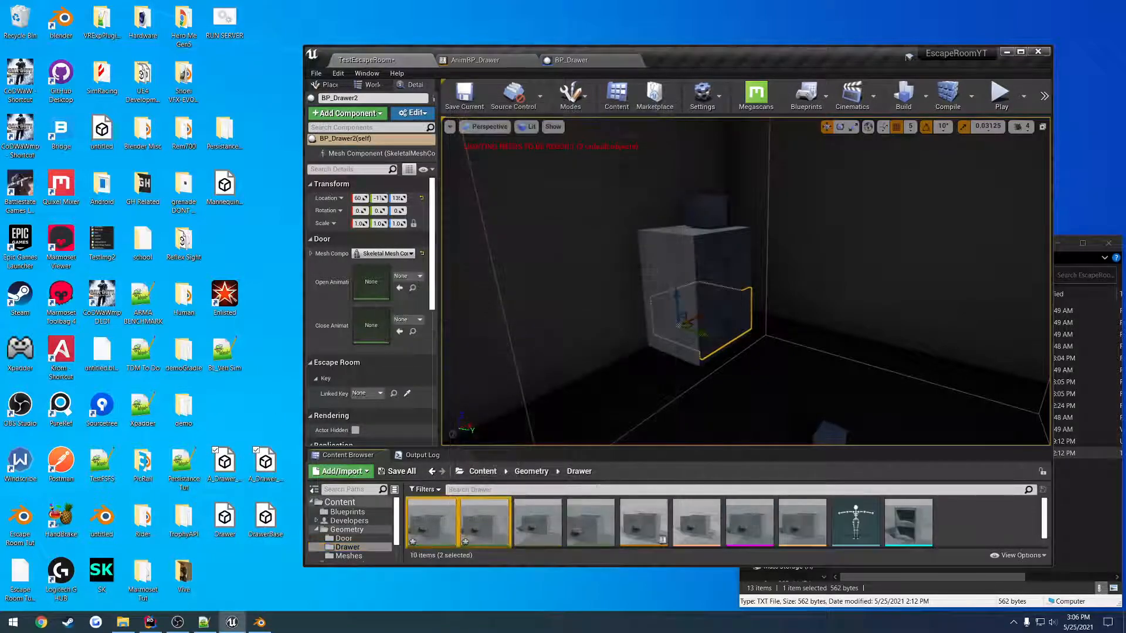
Maximize the editor, preview the imported A_Drawer_Open animation, close its preview, and save all assets
double_click(670, 58)
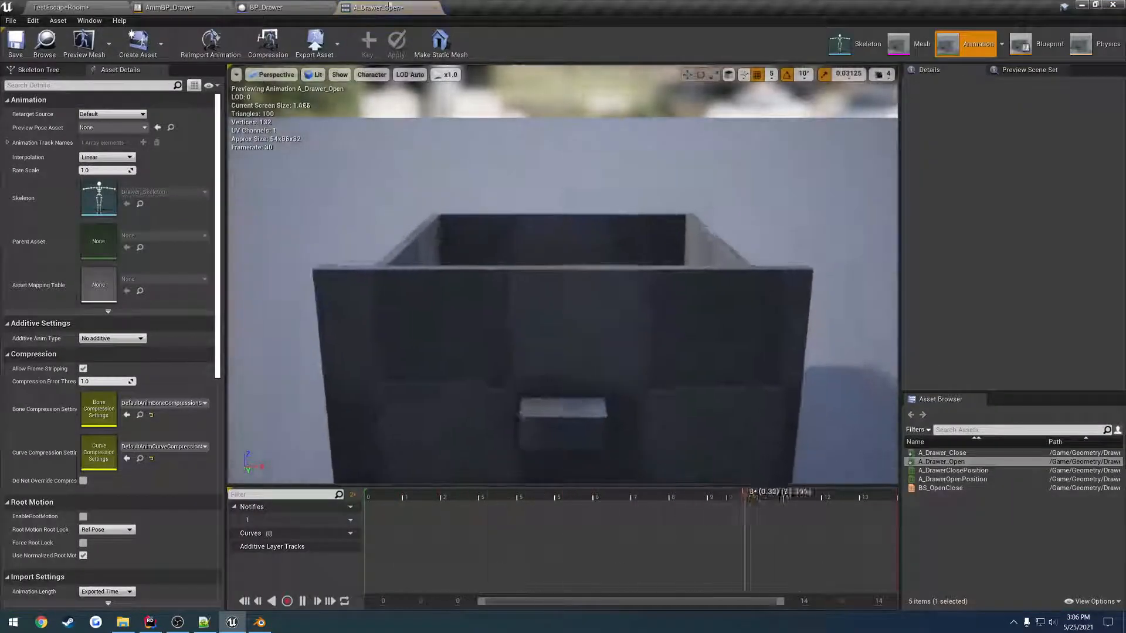
left_click(433, 7)
left_click(97, 5)
left_click(23, 29)
left_click(10, 21)
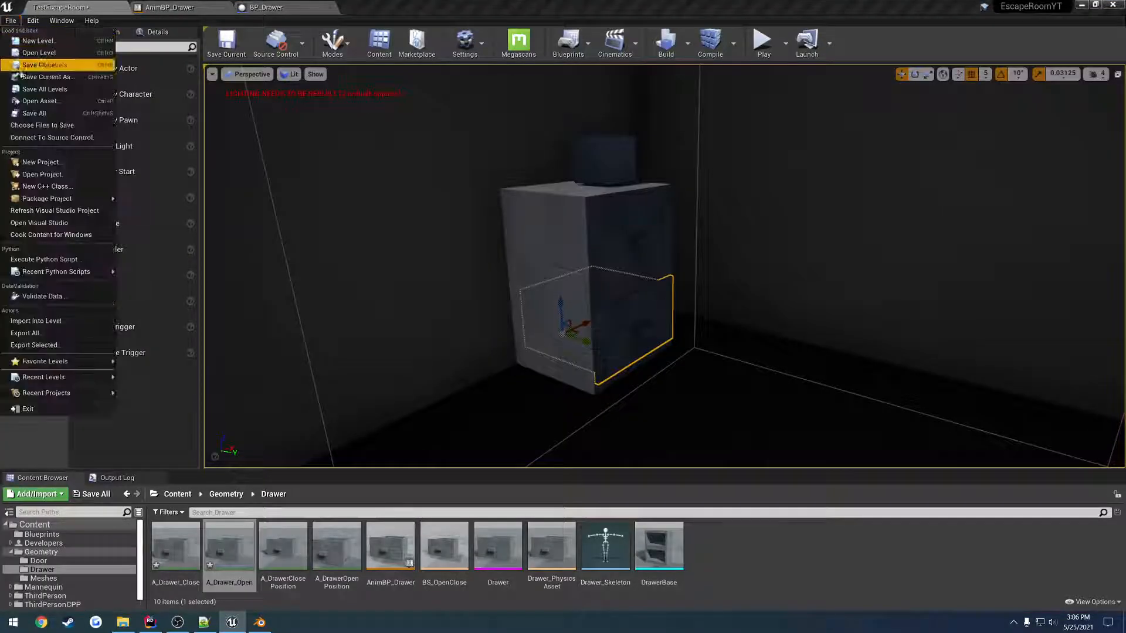
left_click(41, 109)
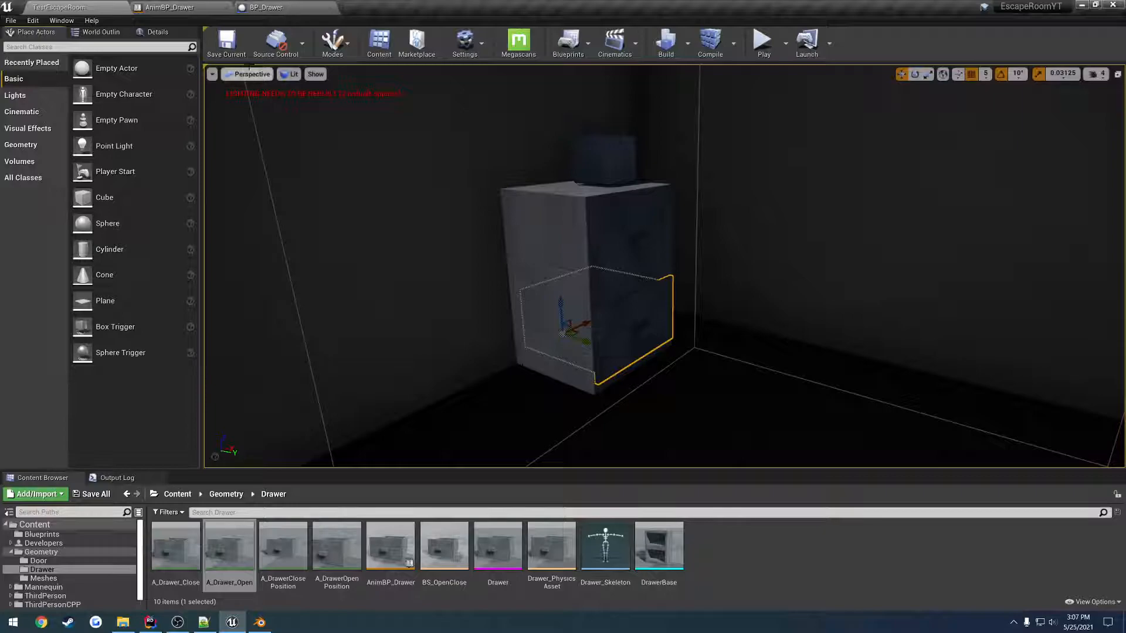
In BP_Drawer's class defaults, set Open Animation to A_Drawer_Open and Close Animation to A_Drawer_Close
left_click(265, 7)
left_click(103, 78)
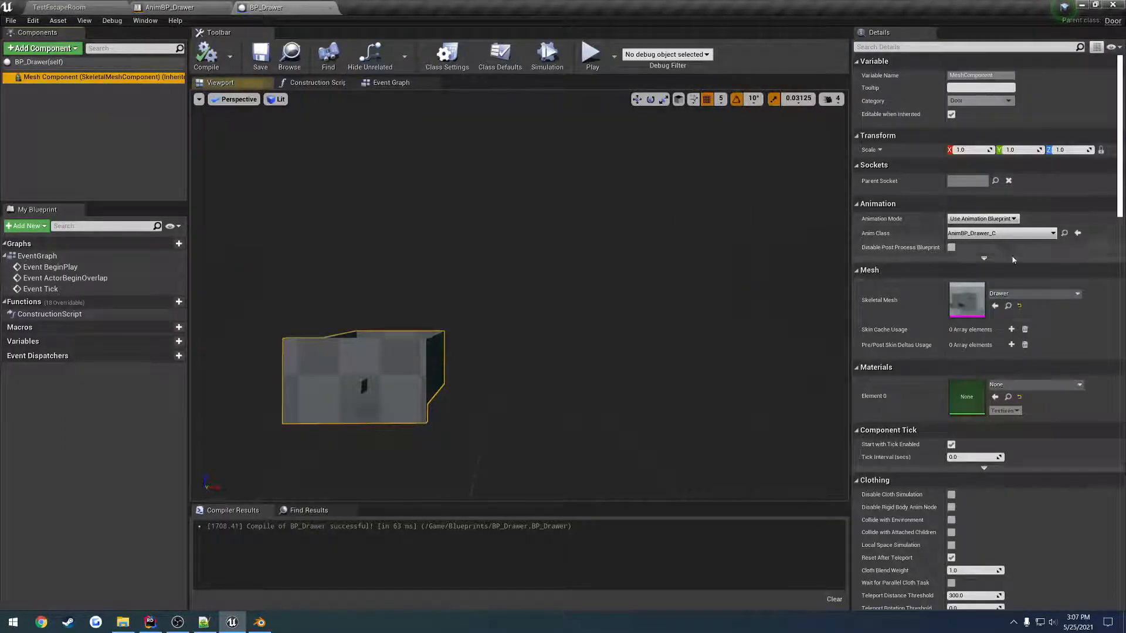
left_click(39, 62)
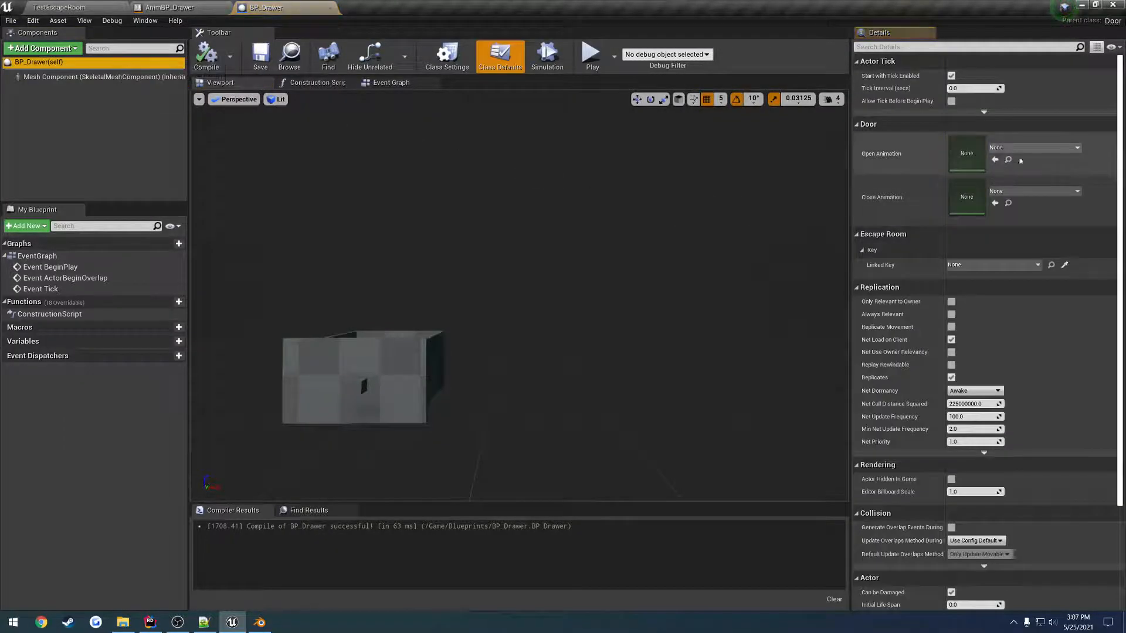
left_click(1033, 148)
type("draw")
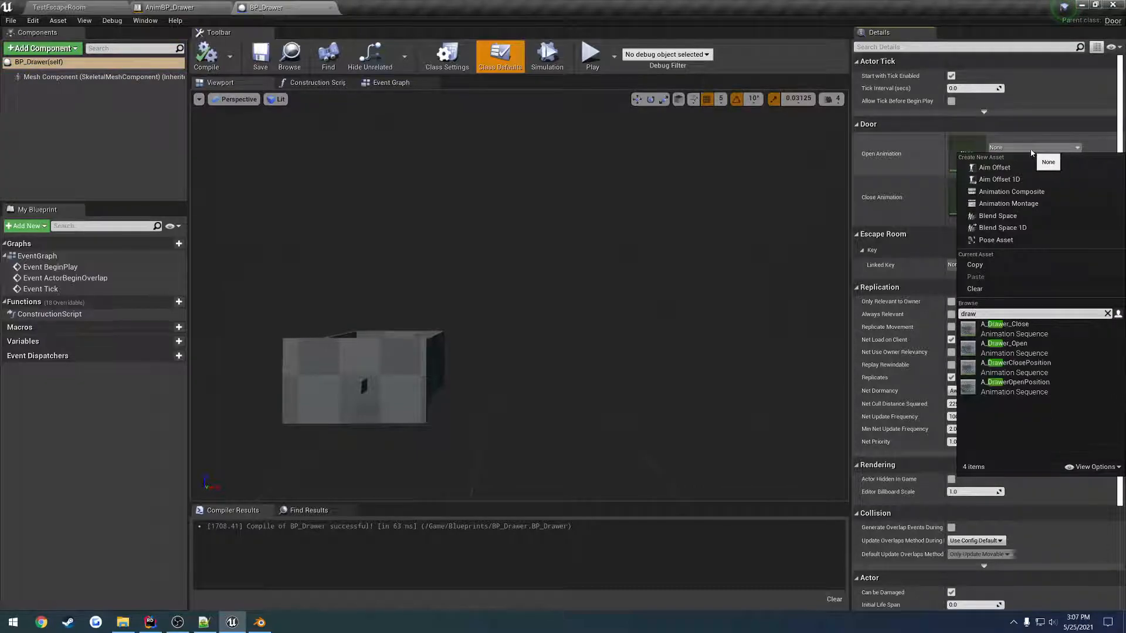
left_click(1014, 348)
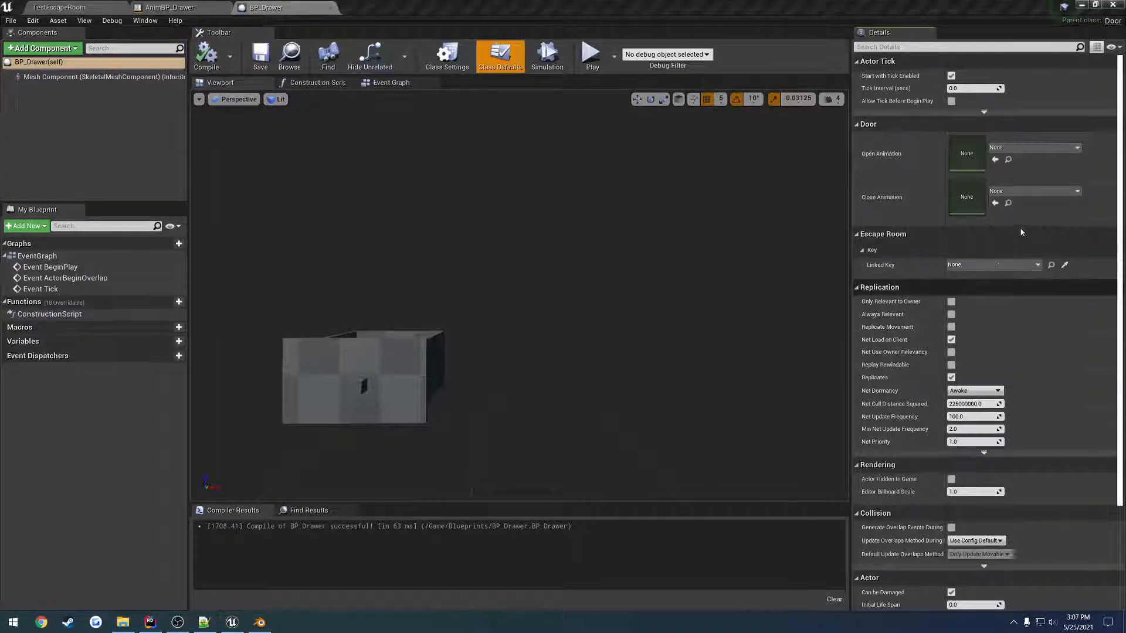
left_click(1034, 147)
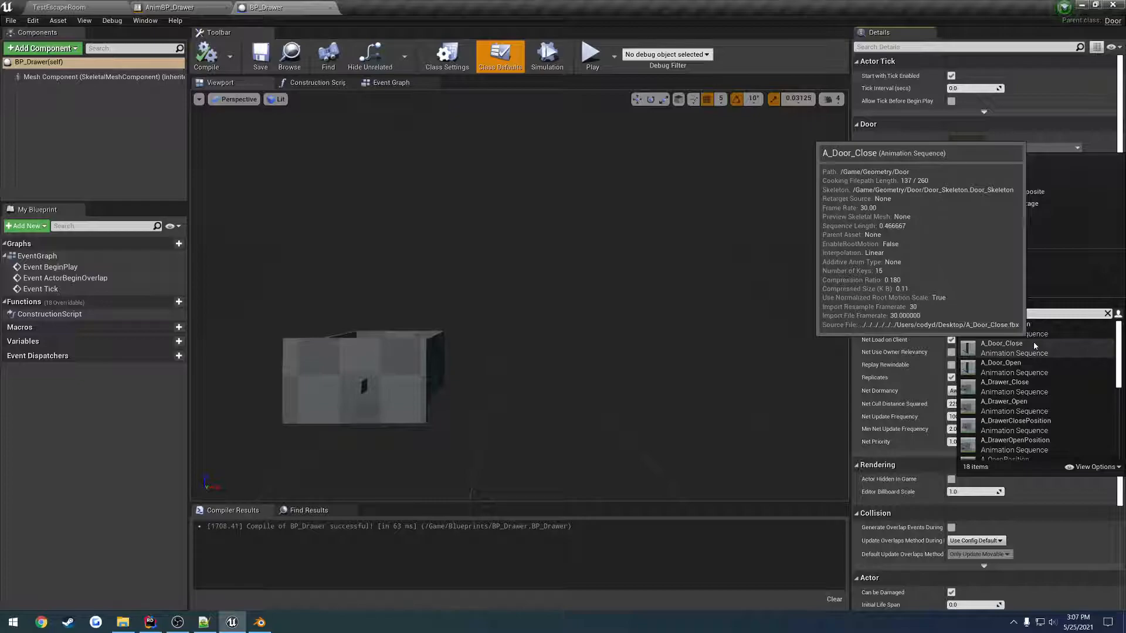
type("drawer")
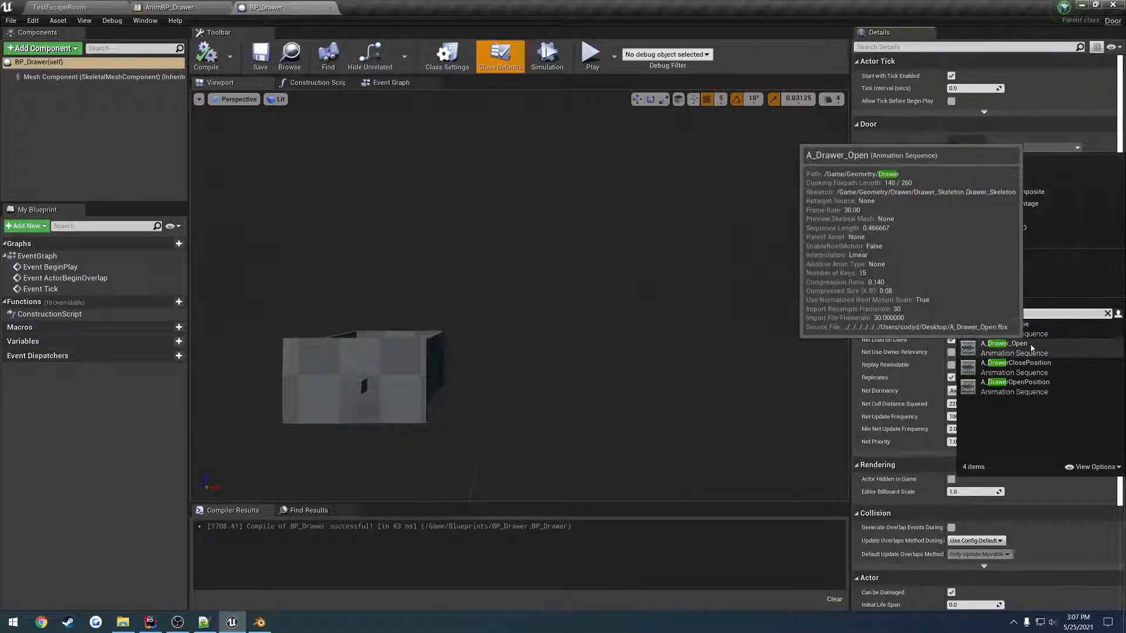
left_click(1004, 343)
left_click(1024, 192)
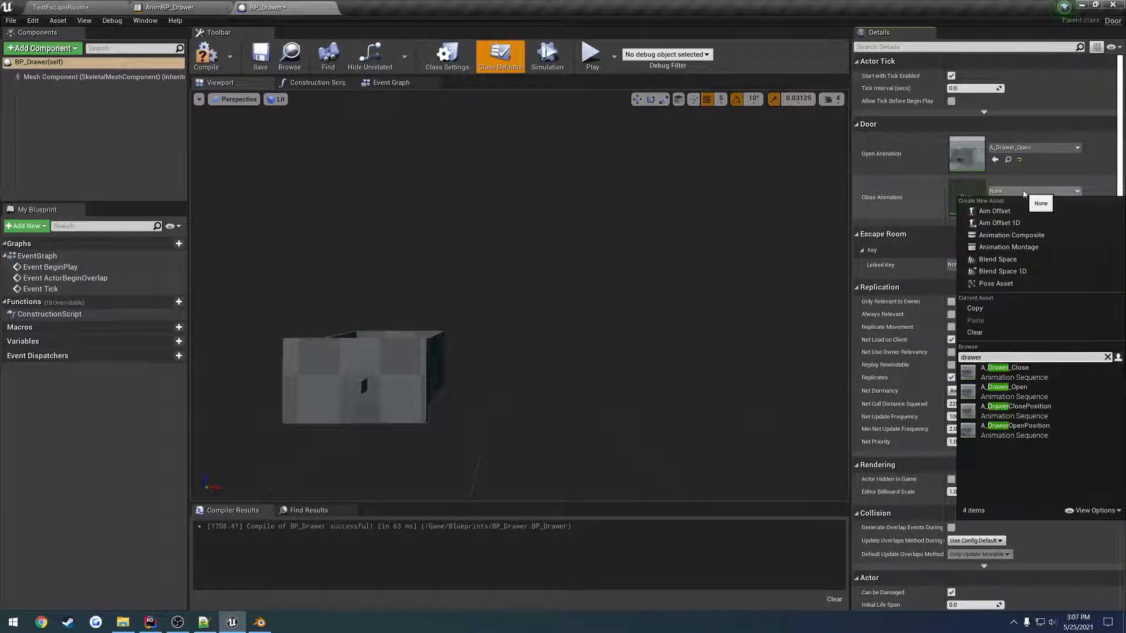
left_click(1003, 372)
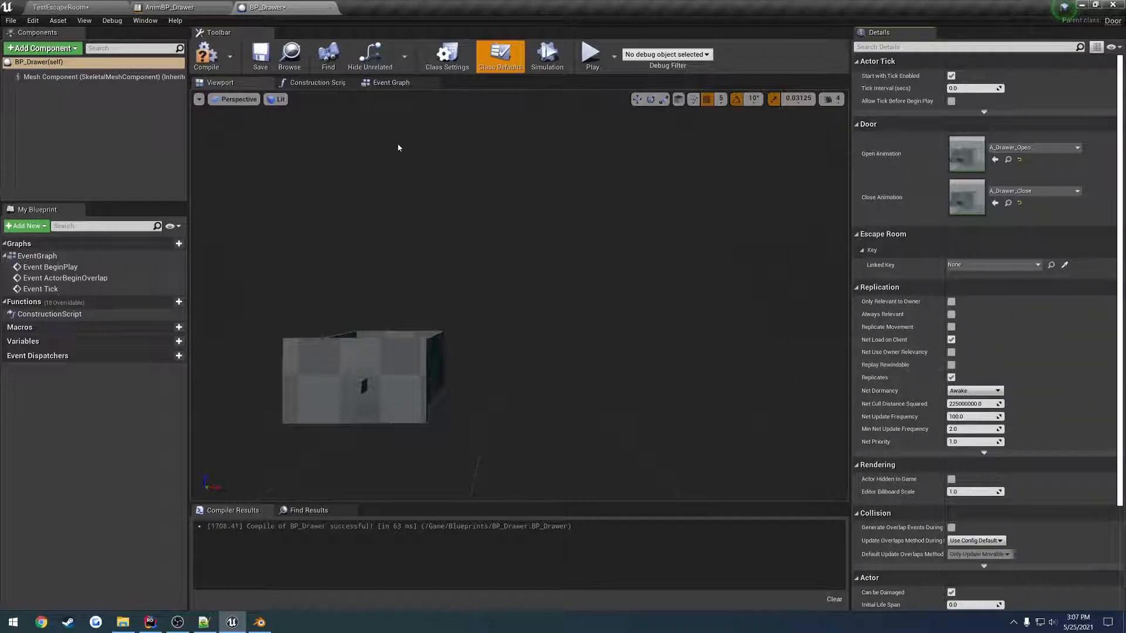
Compile and save BP_Drawer, then return to the TestEscapeRoom level and save everything
left_click(202, 66)
left_click(260, 57)
left_click(64, 8)
left_click(11, 21)
left_click(44, 114)
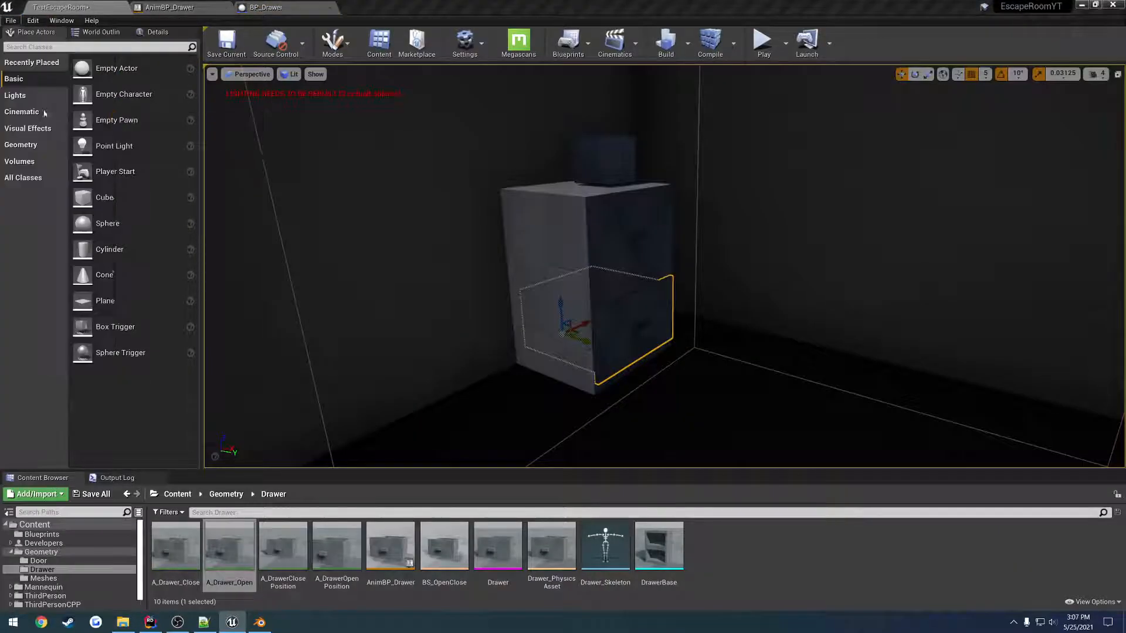
Play the level, walk to the cabinet, test opening and closing its drawers repeatedly, and end the play session
left_click(751, 50)
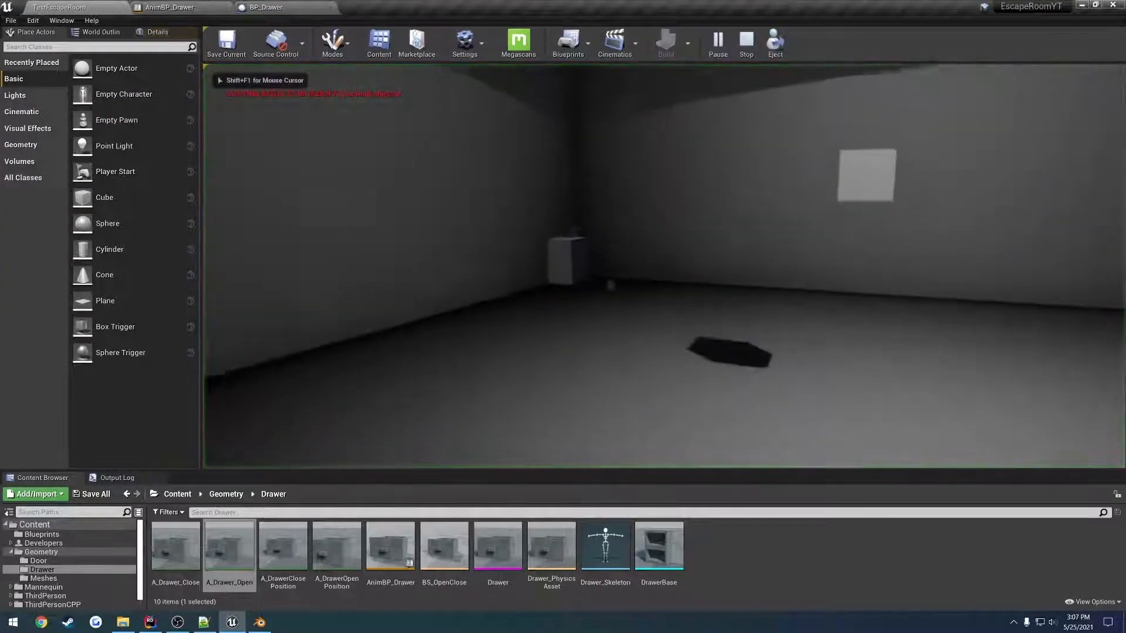
key("w")
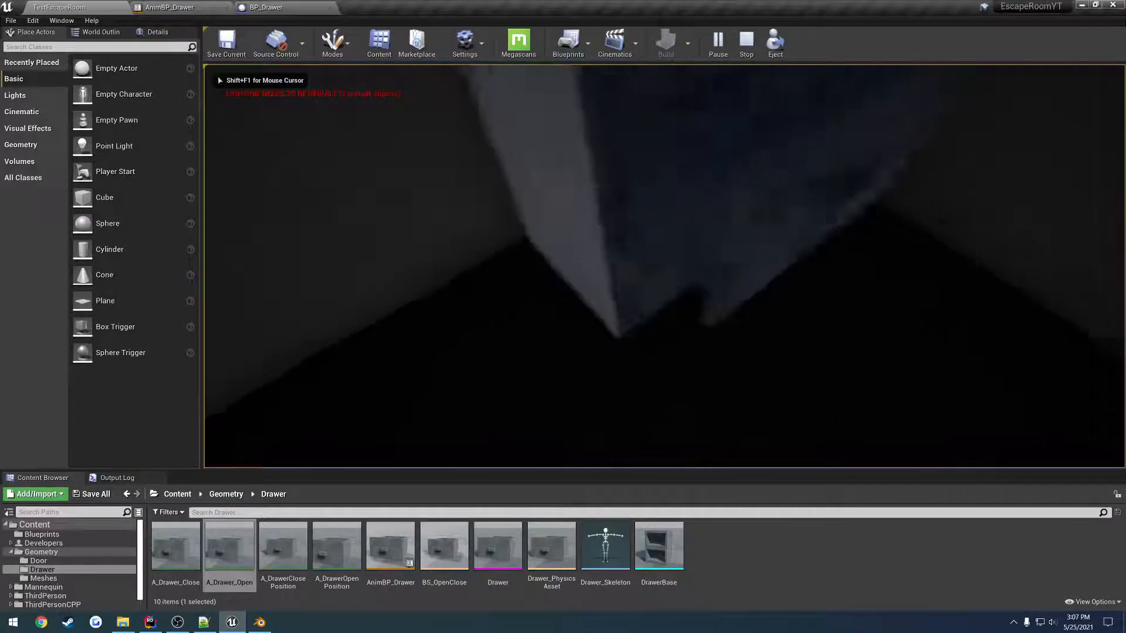
key("e")
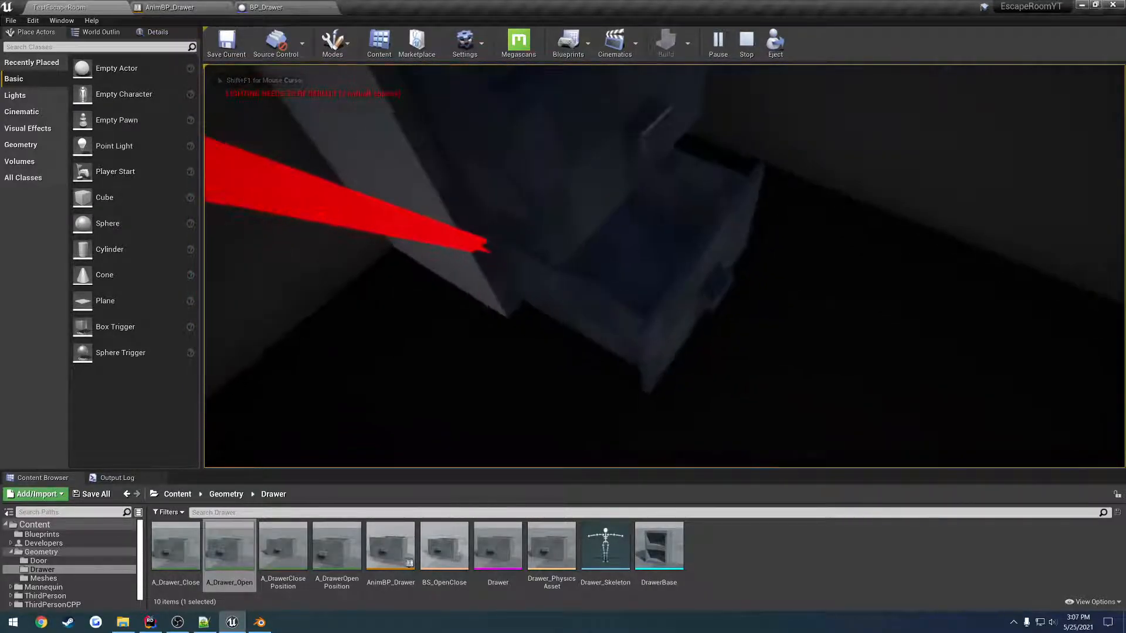
key("e")
key("e")
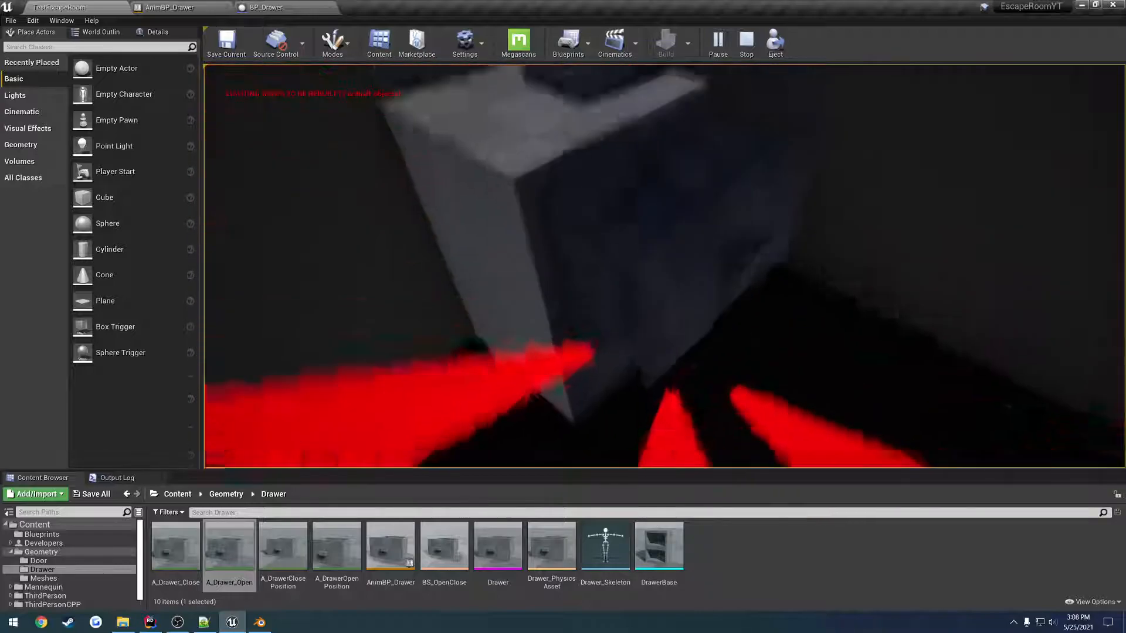
key("e")
key("s")
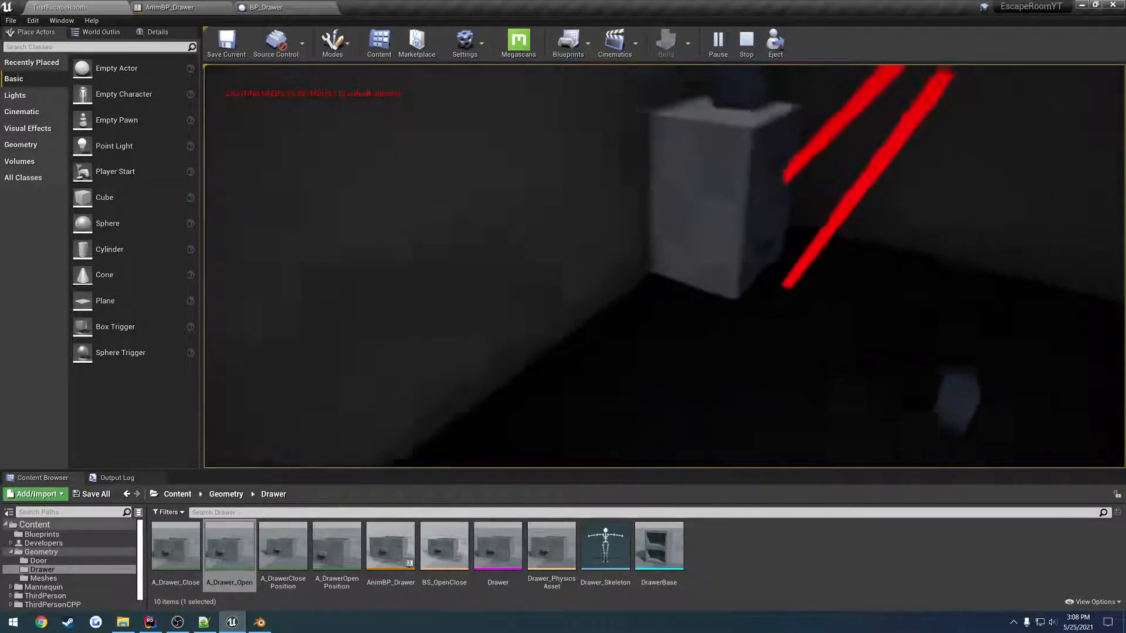
key("w")
key("w")
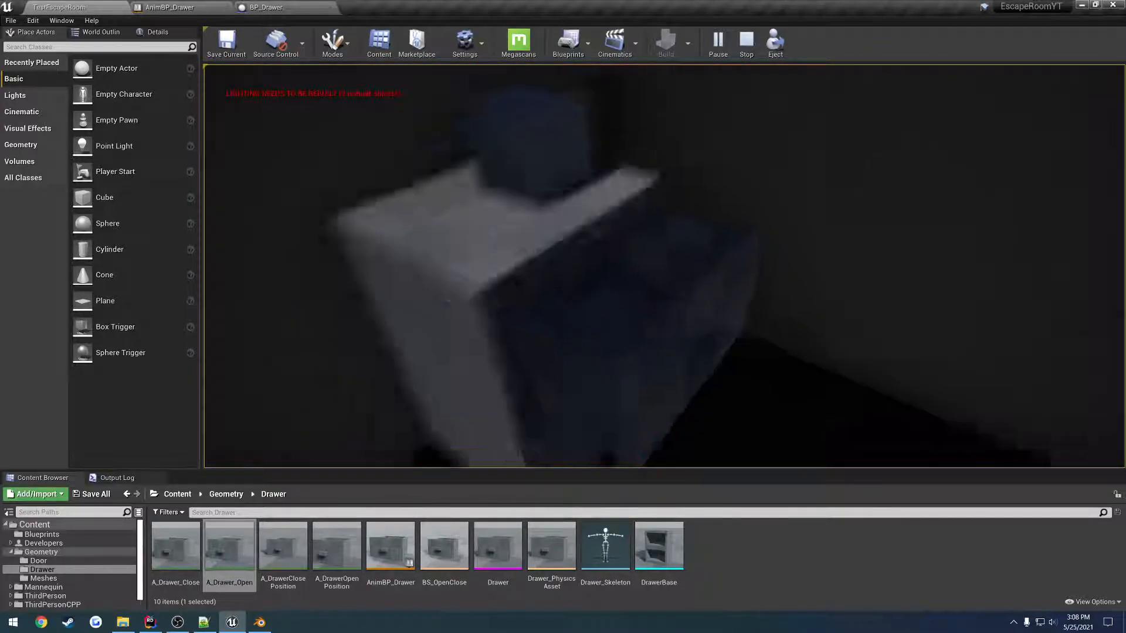
key("e")
key("s")
key("e")
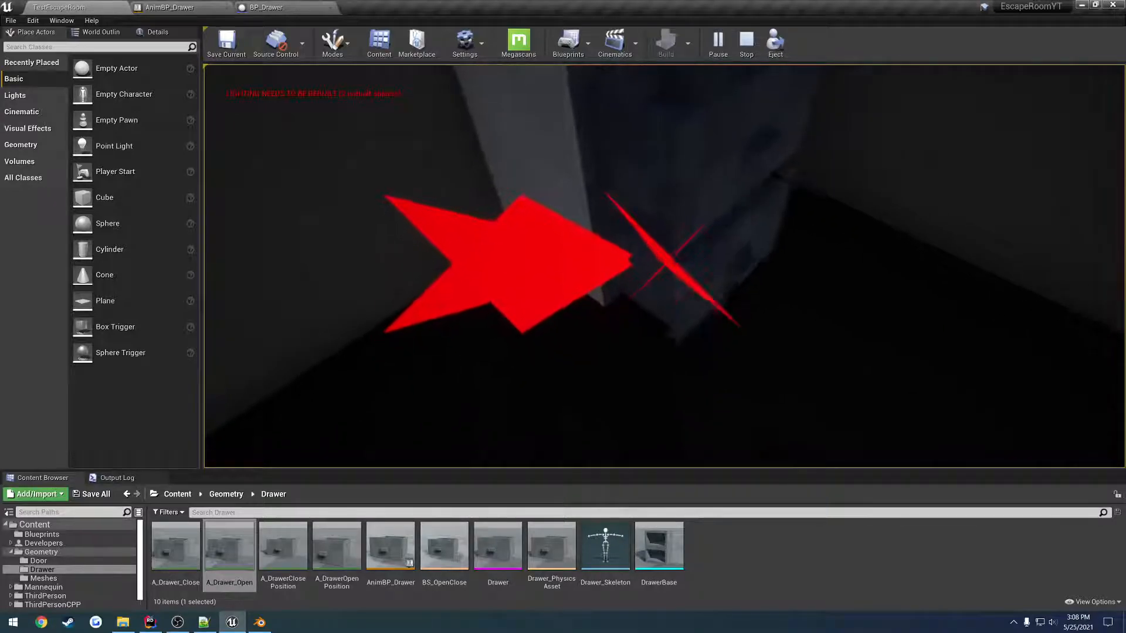
key("a")
key("s")
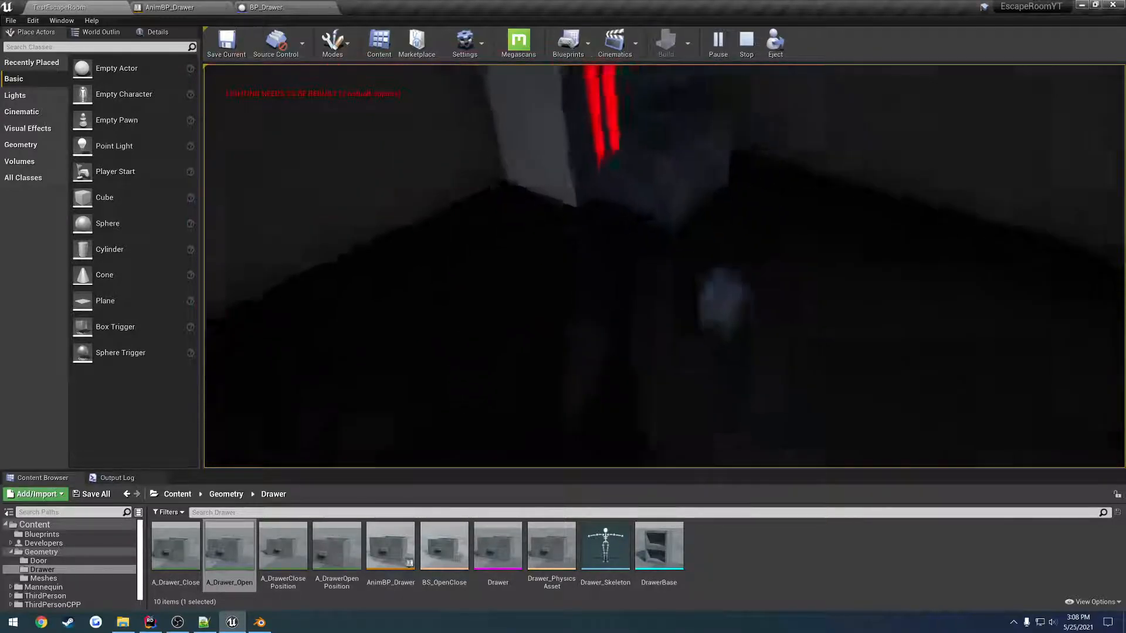
key("w")
key("e")
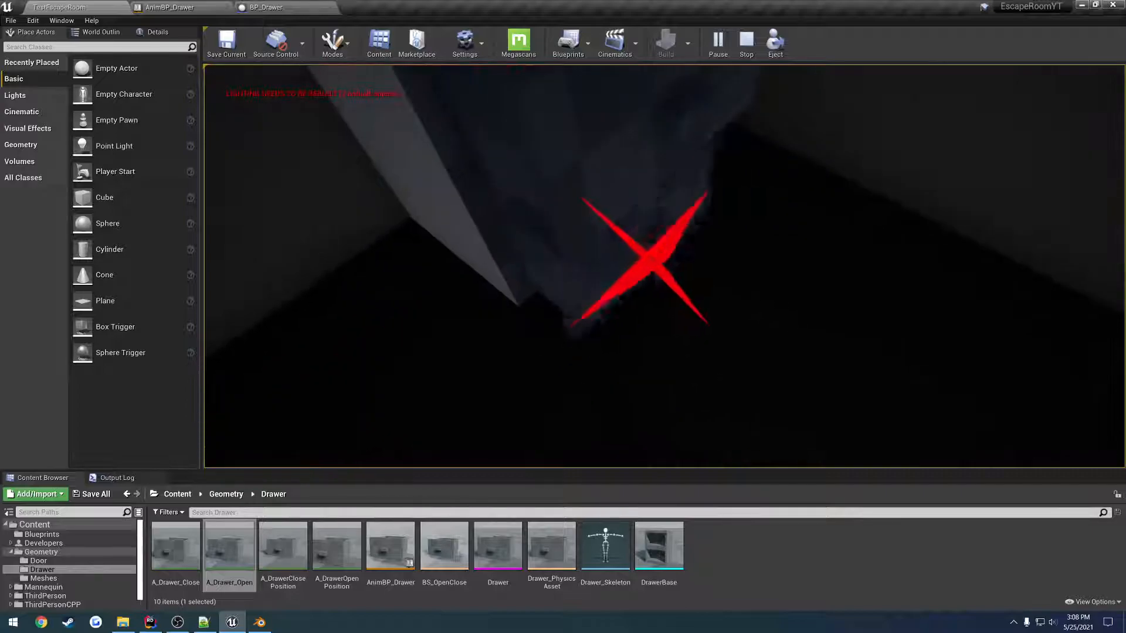
key("s")
key("a")
key("Escape")
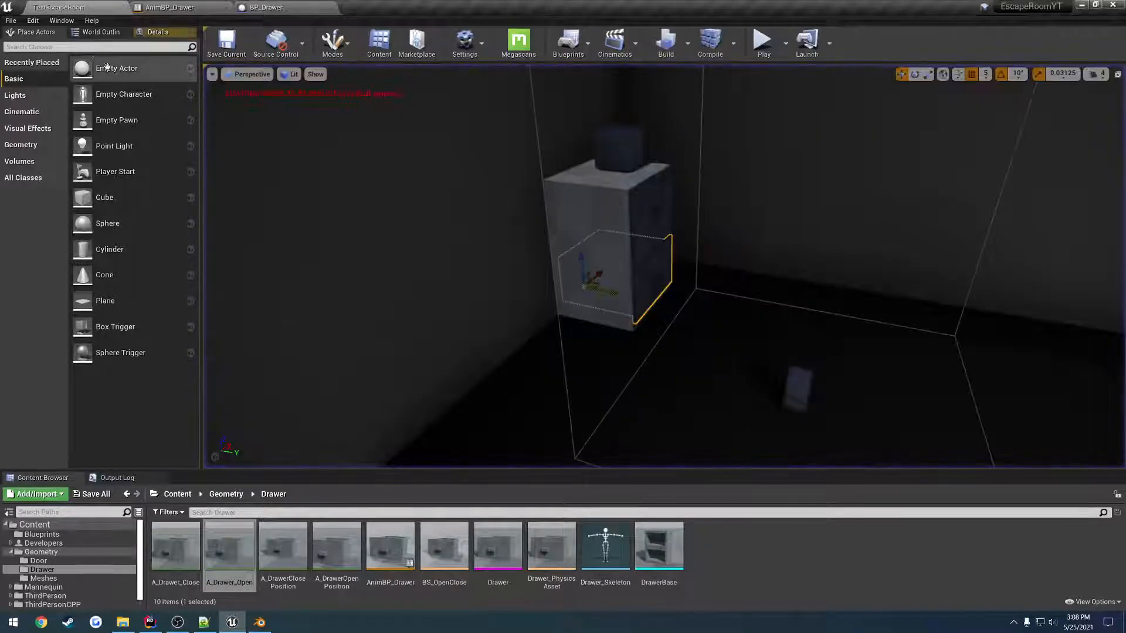
Save all changes to the level and its assets
left_click(11, 19)
left_click(45, 104)
right_click_drag(575, 226, 411, 228)
key("s")
key("d")
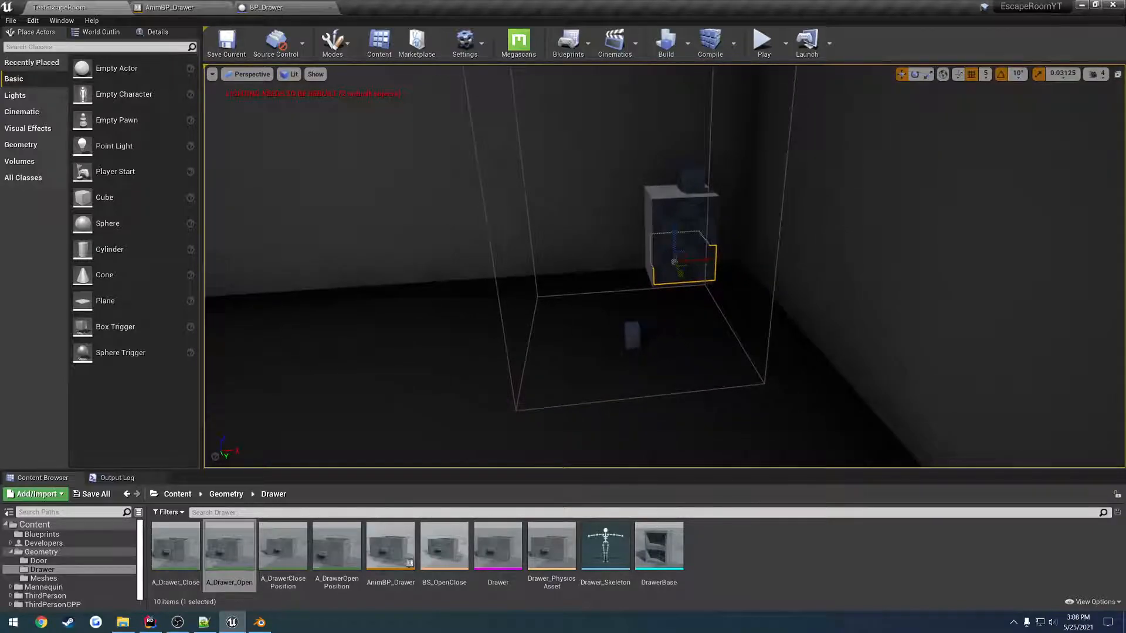
right_click_drag(664, 266, 419, 266)
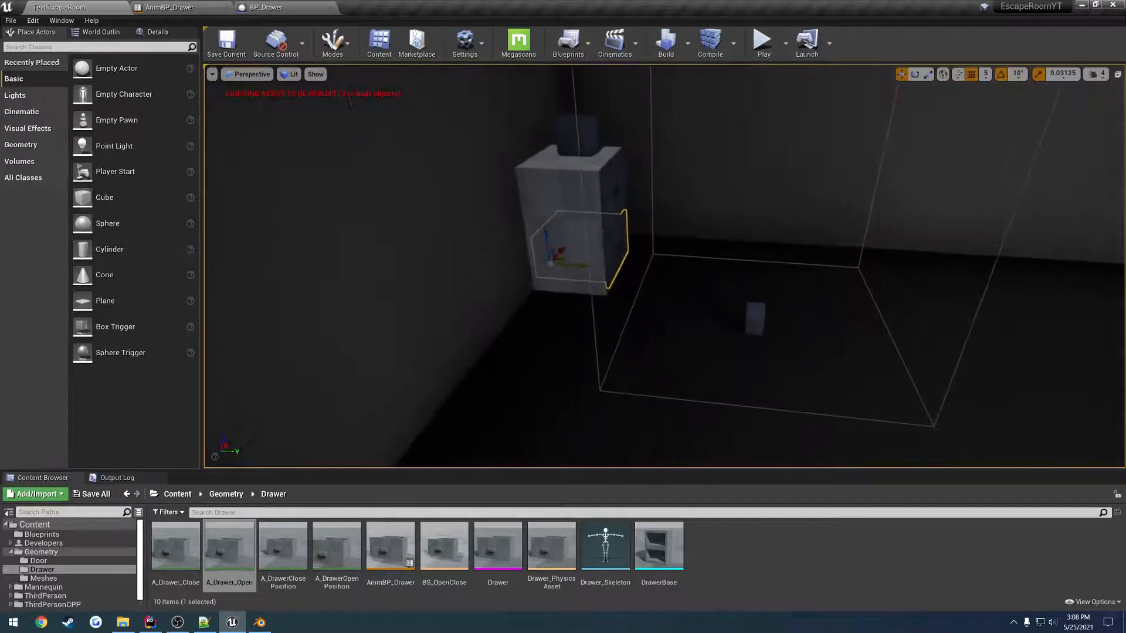
right_click_drag(586, 147, 481, 147)
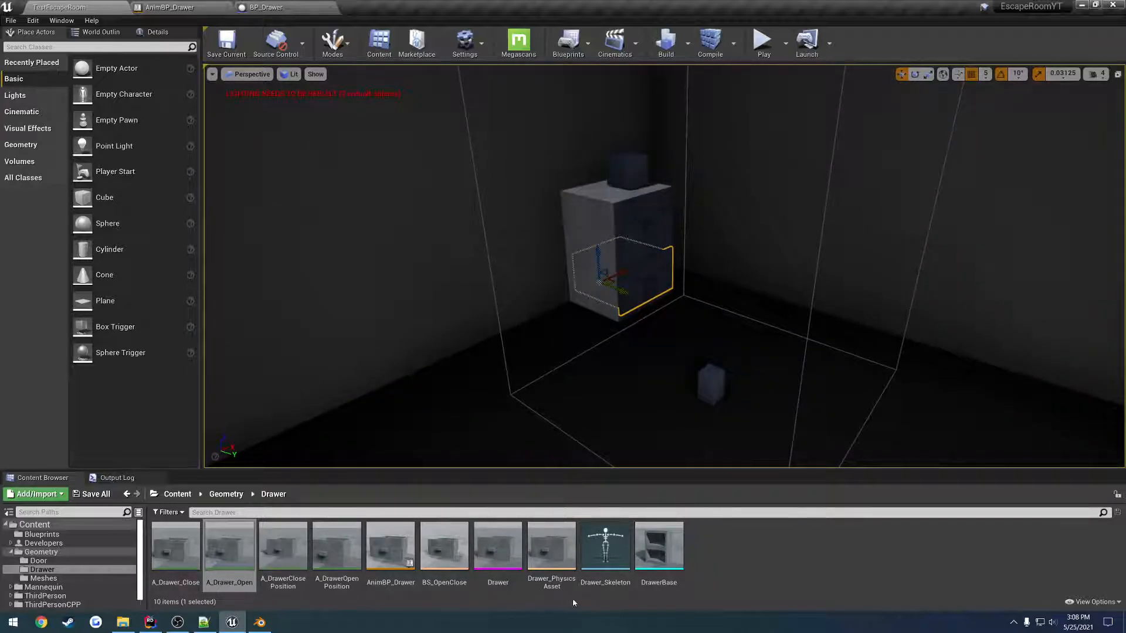
Open Drawer_Skeleton and add a socket named s_Item to its Bone
double_click(605, 548)
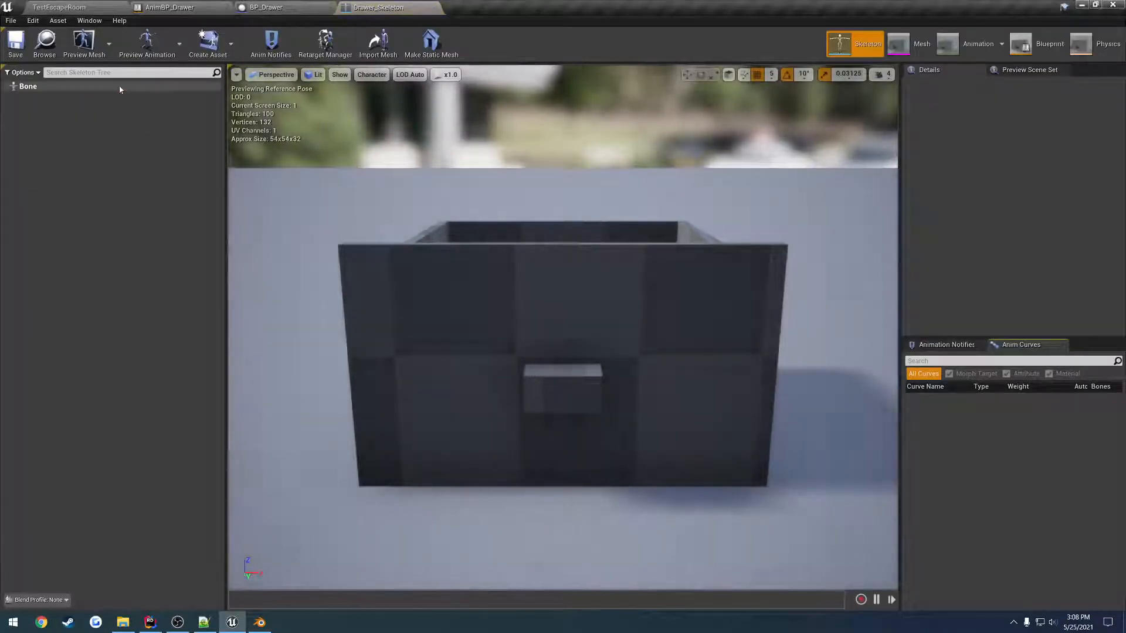
left_click(27, 87)
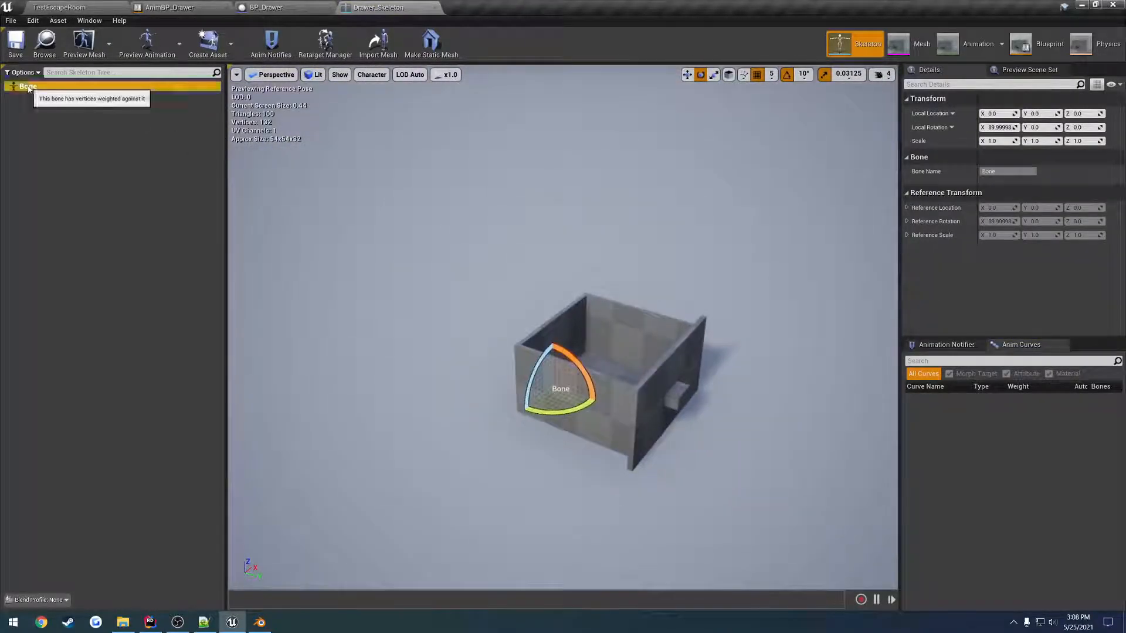
right_click(27, 88)
left_click(88, 121)
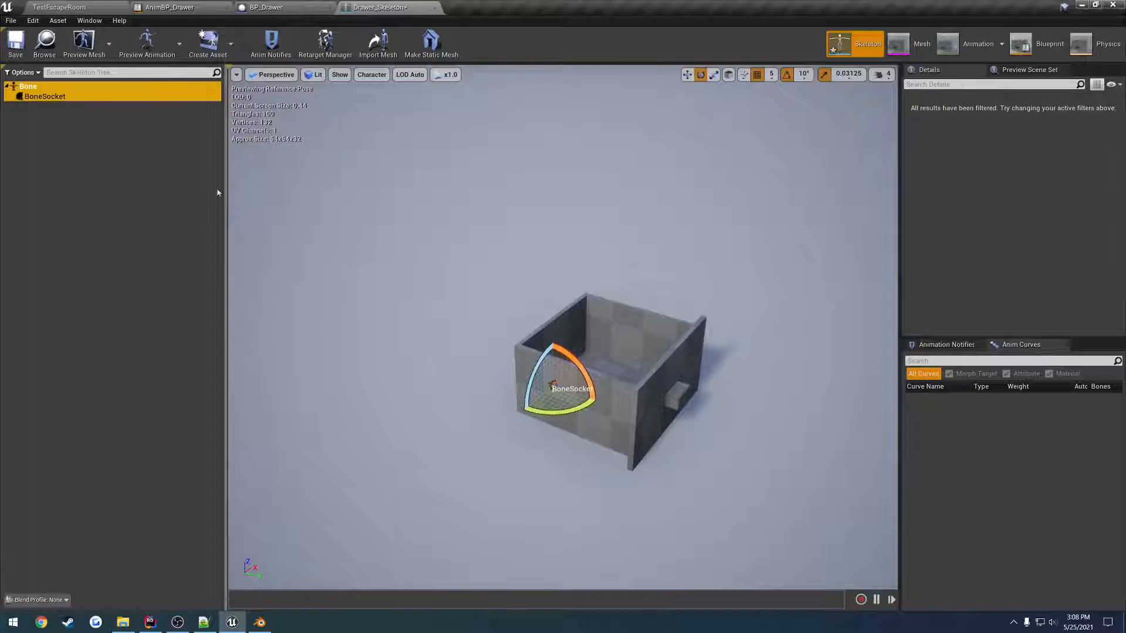
left_click(48, 95)
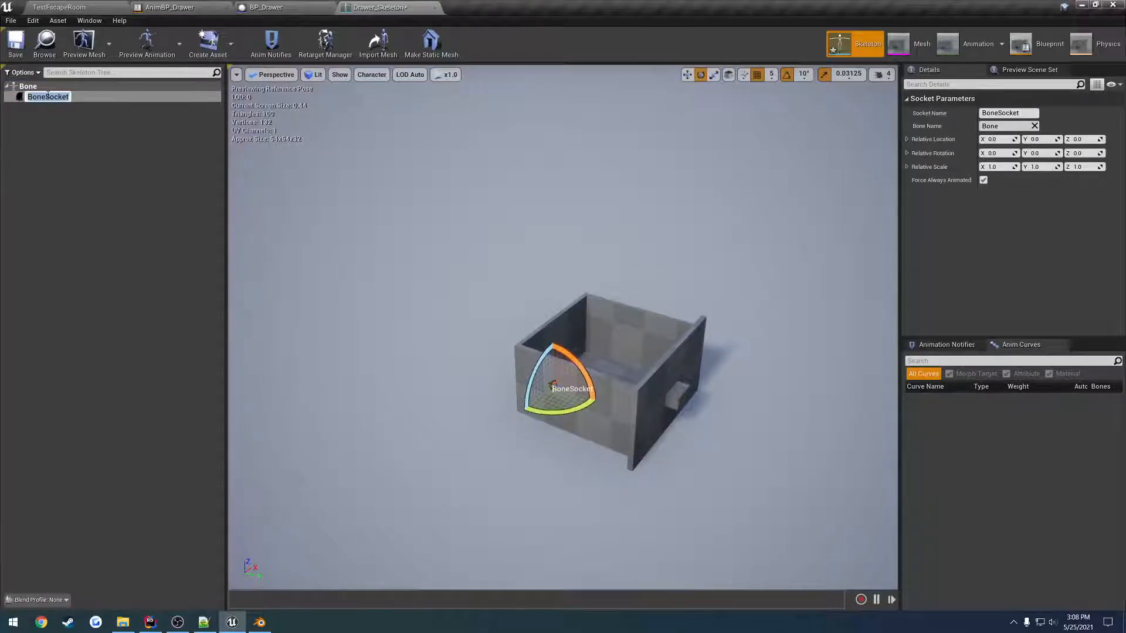
type("s_")
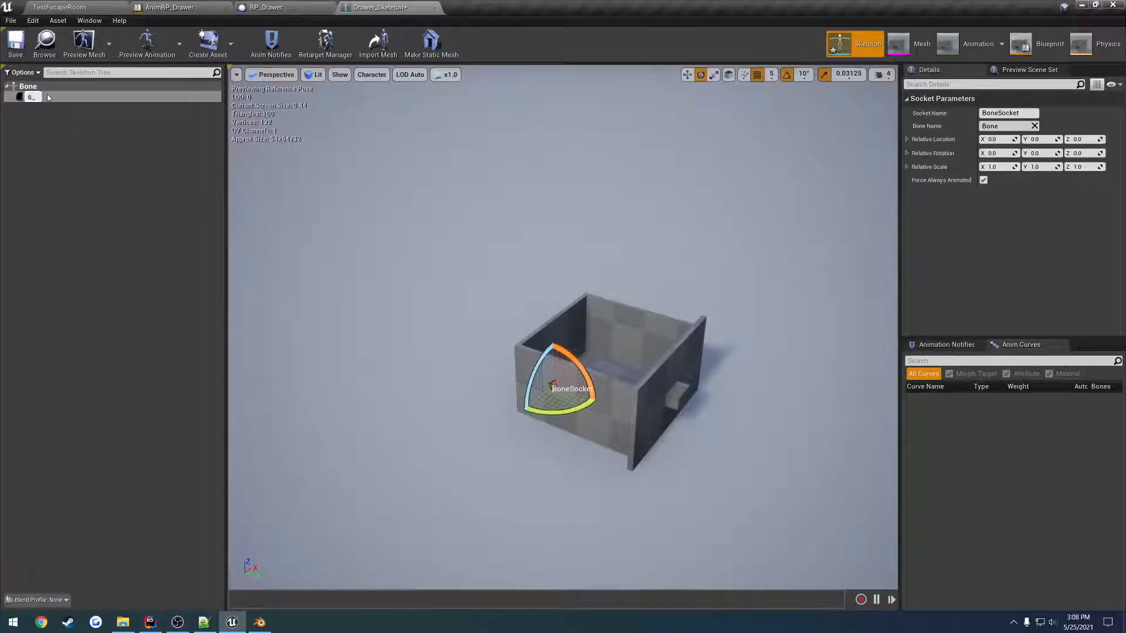
type("j")
type("Item")
key("Return")
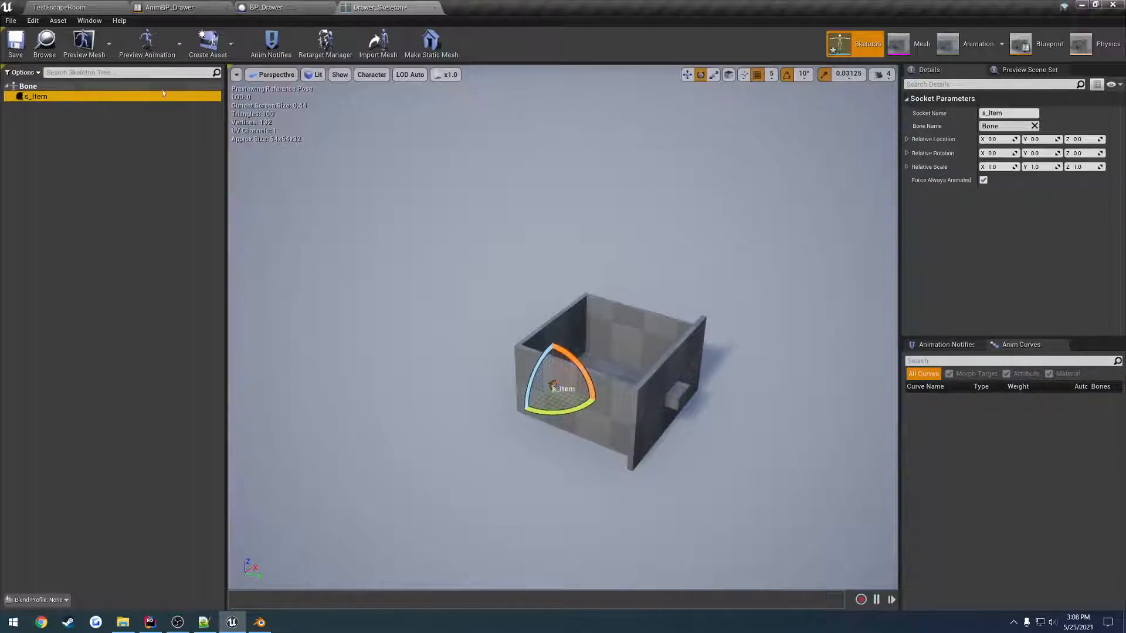
In the top view, move the s_Item socket forward to the middle of the drawer, about 25 in relative Z
left_click(272, 75)
left_click(275, 111)
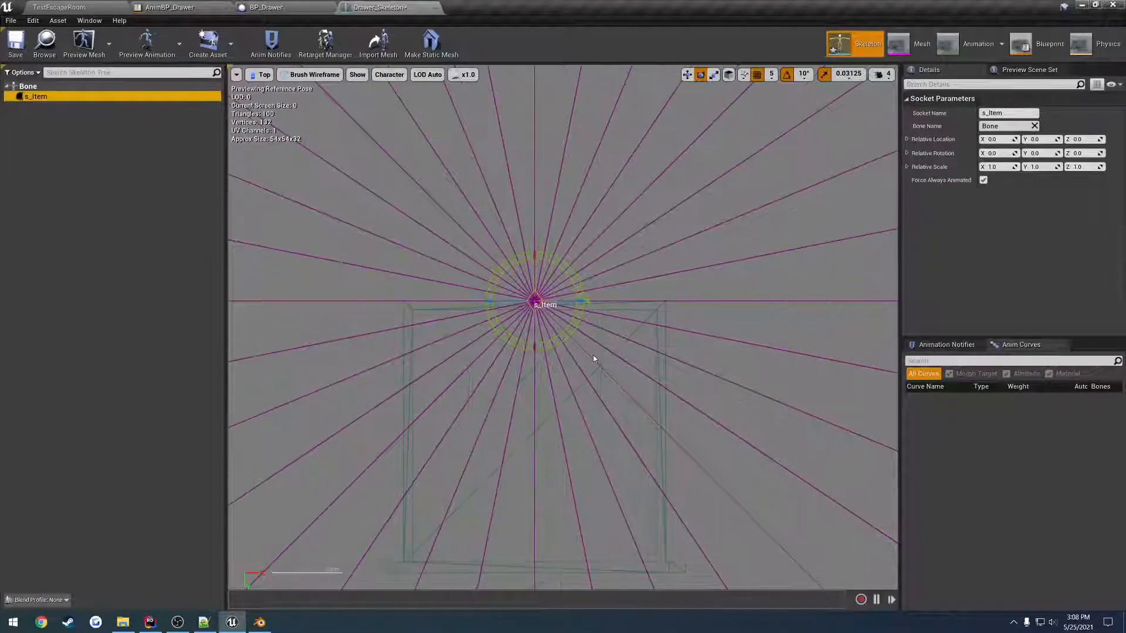
left_click(687, 75)
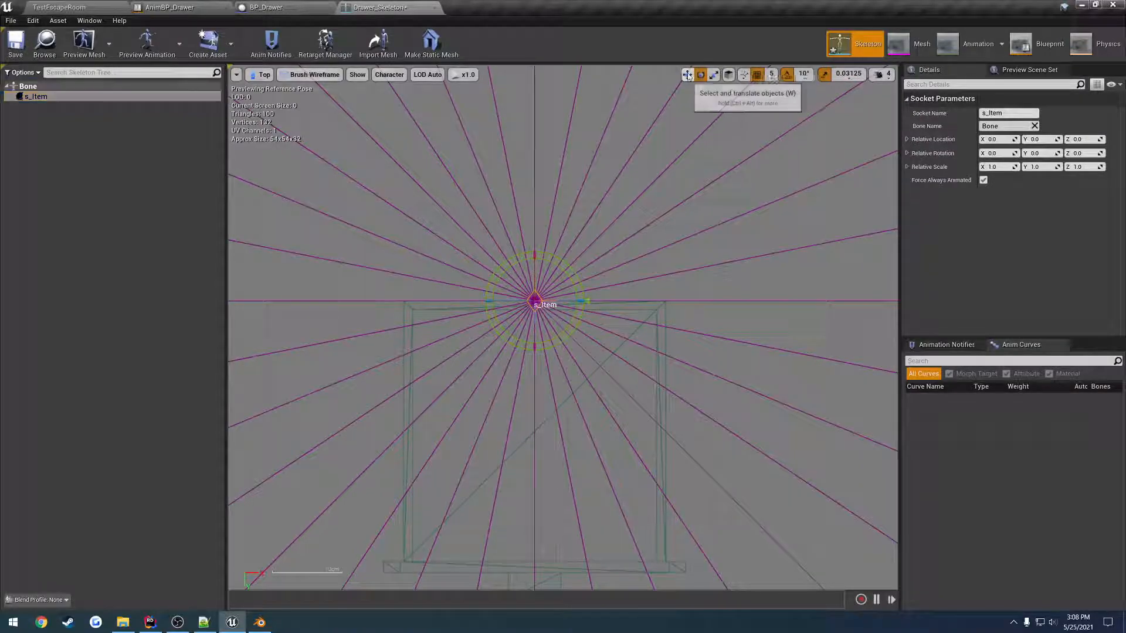
left_click_drag(536, 333, 566, 459)
right_click_drag(560, 440, 632, 319)
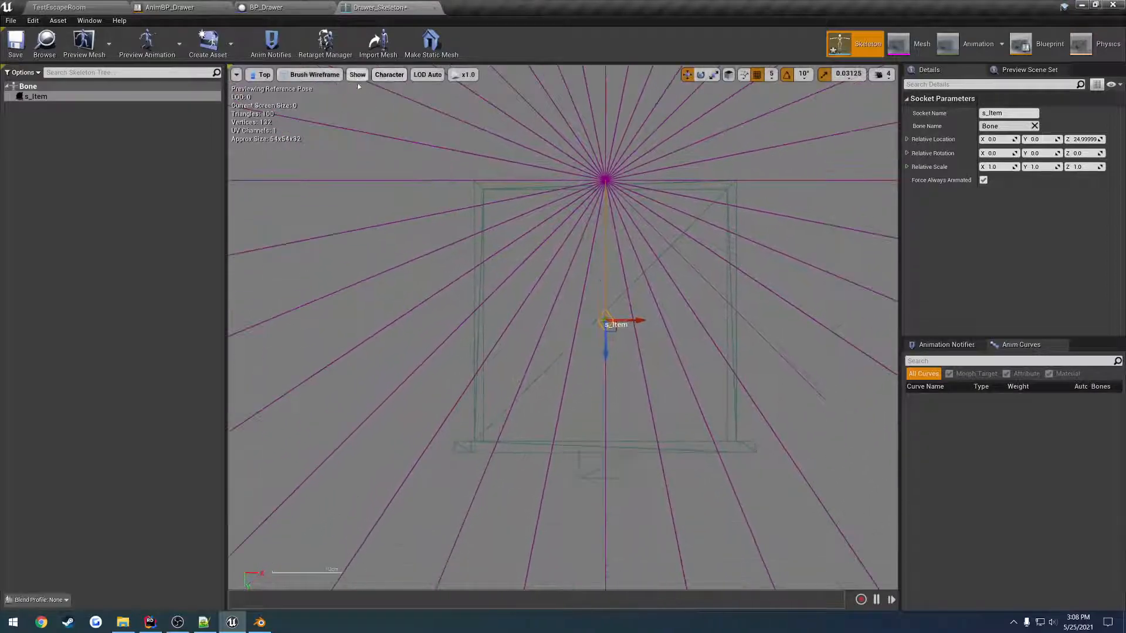
Return to the perspective view and attach 1M_Cube to the s_Item socket as a preview asset
left_click(260, 75)
left_click(268, 92)
right_click_drag(483, 226, 285, 164)
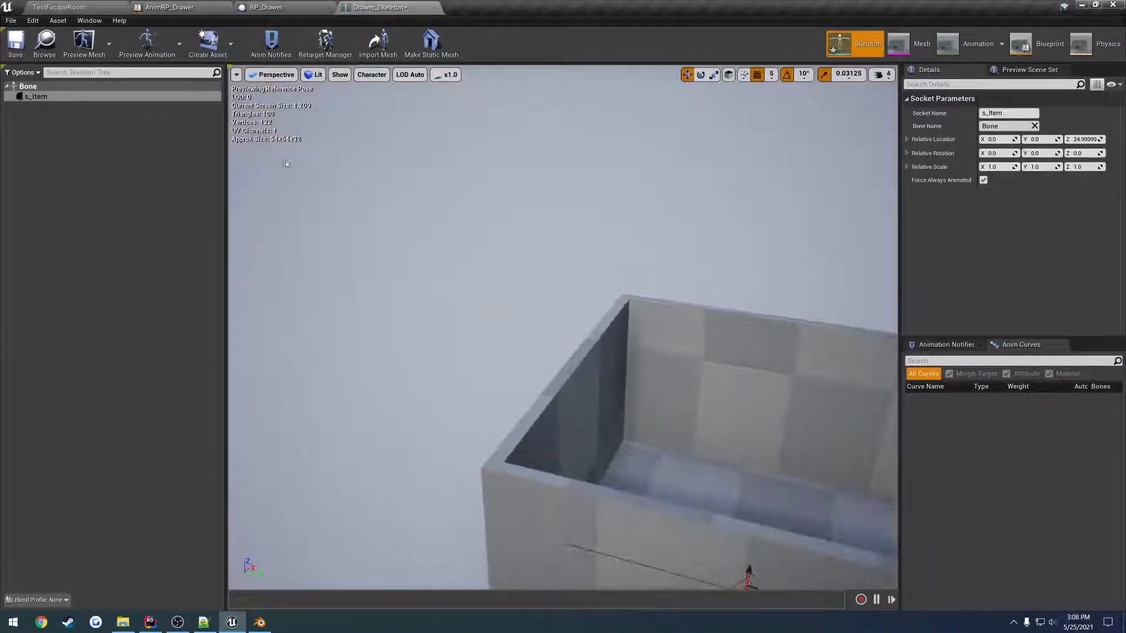
right_click(91, 102)
mouse_move(144, 221)
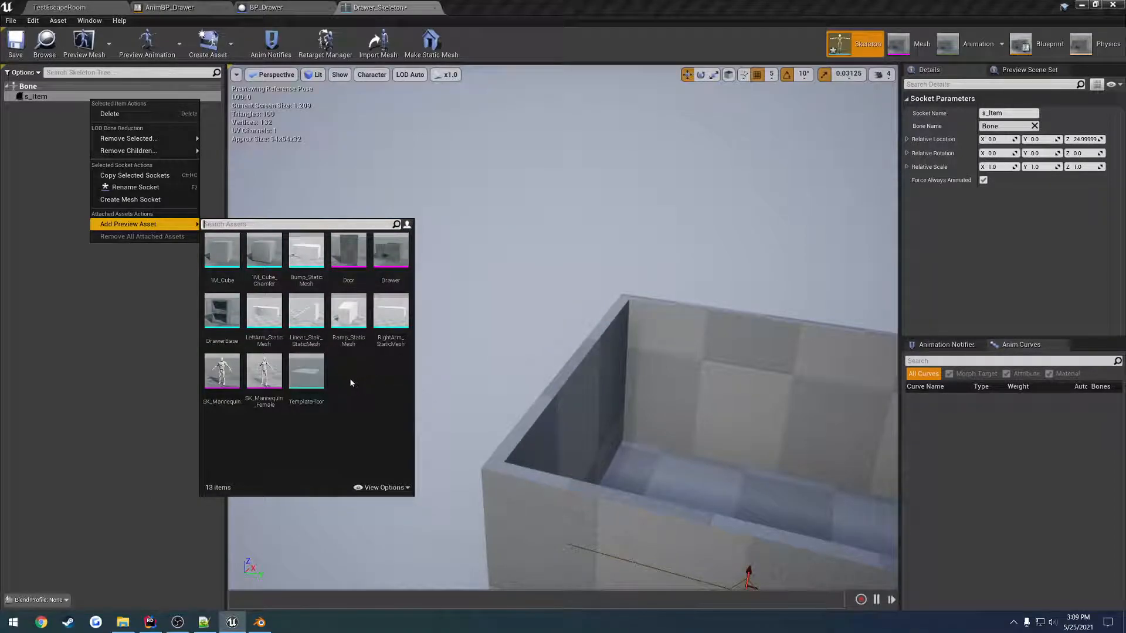
left_click(222, 250)
Scale the s_Item socket to 0.3125 in X, 0.125 in Y and 0.09375 in Z, shrinking its preview cube
key("s")
right_click_drag(523, 335, 558, 355)
key("q")
key("w")
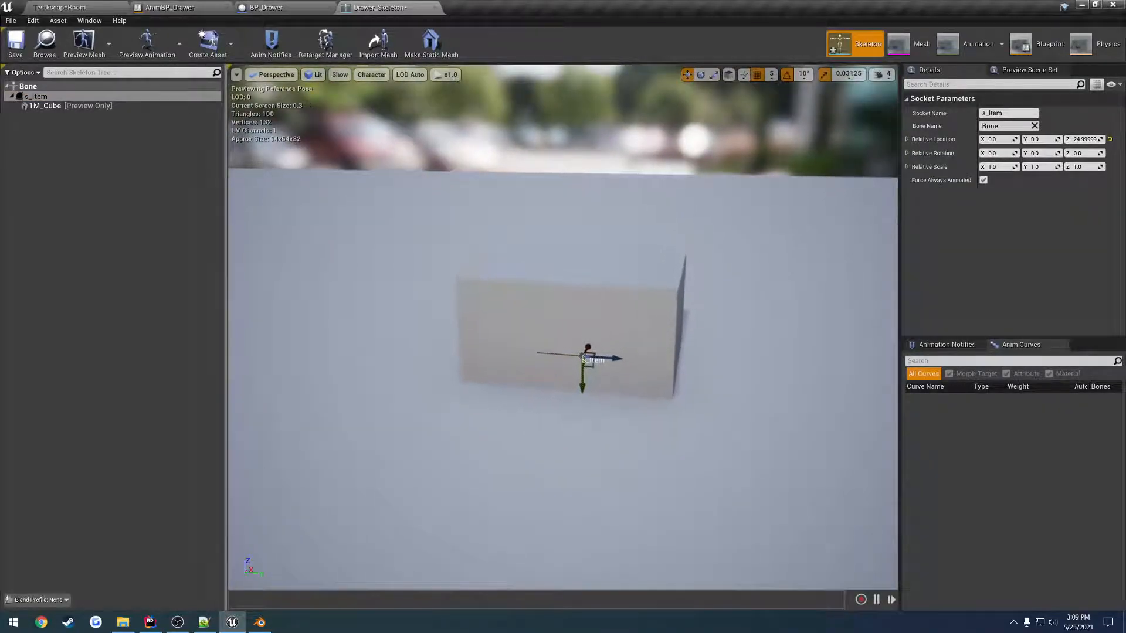
key("r")
left_click_drag(615, 359, 586, 382)
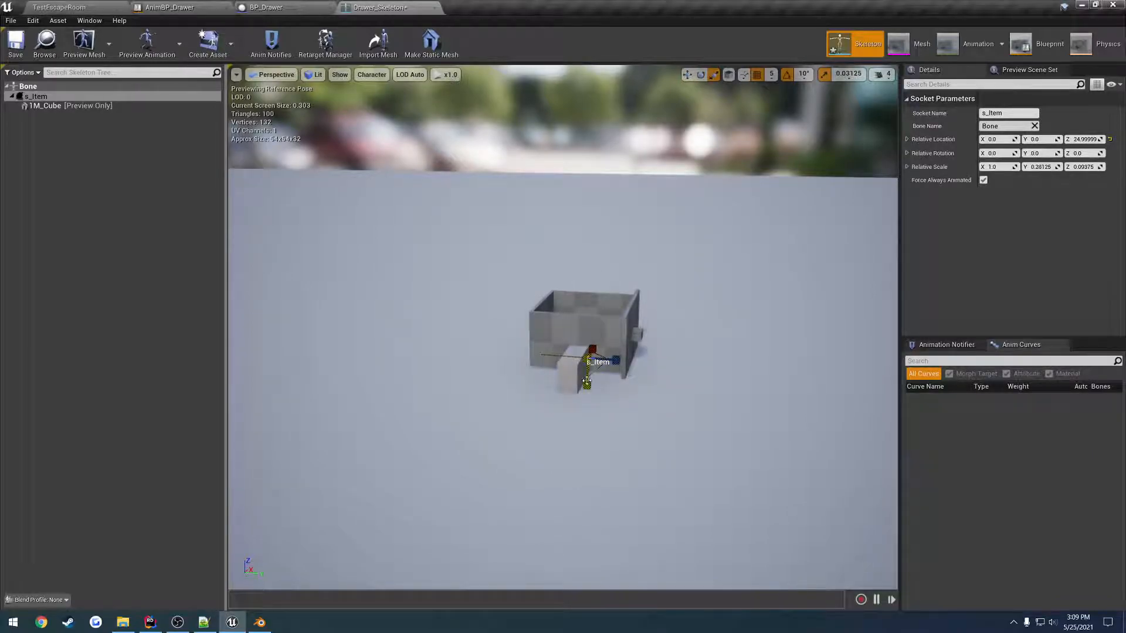
key("d")
right_click_drag(587, 381, 405, 345)
key("e")
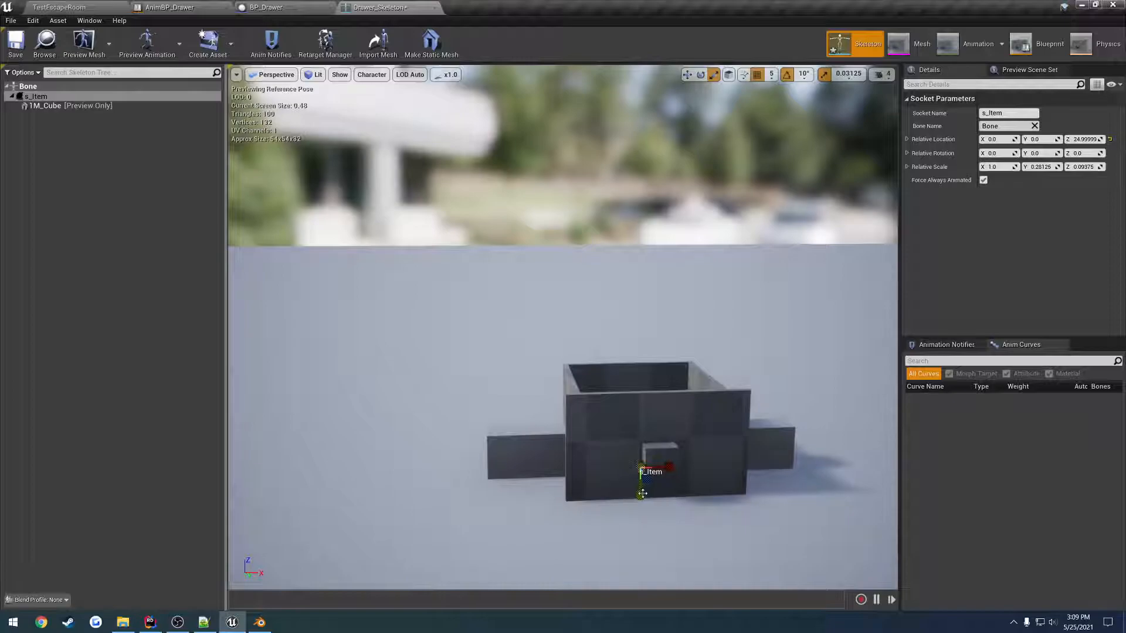
left_click_drag(643, 493, 634, 467)
right_click_drag(635, 468, 797, 493)
key("a")
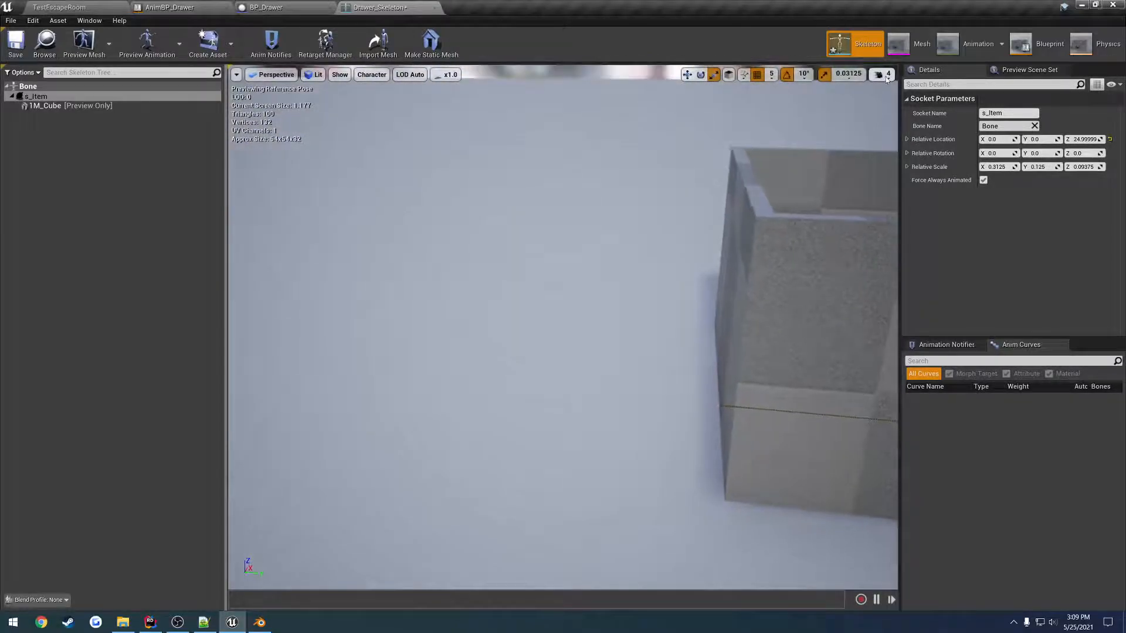
Set the viewport camera speed to 2 and bring the drawer's interior into view
left_click(886, 77)
left_click_drag(907, 101, 889, 101)
right_click_drag(821, 176, 879, 182)
key("w")
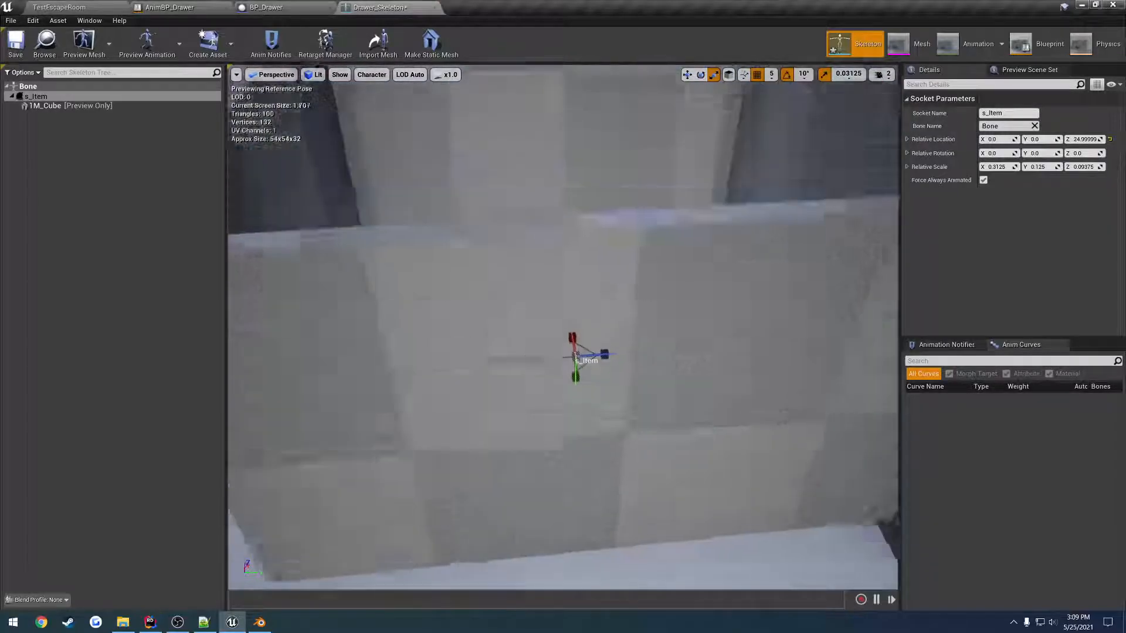
right_click_drag(593, 411, 592, 452)
key("w")
left_click_drag(579, 438, 572, 357)
key("ctrl+z")
Move the s_Item socket inside the drawer, to about -10.2 in relative Y and 29.7 in relative Z
key("q")
right_click_drag(588, 381, 583, 428)
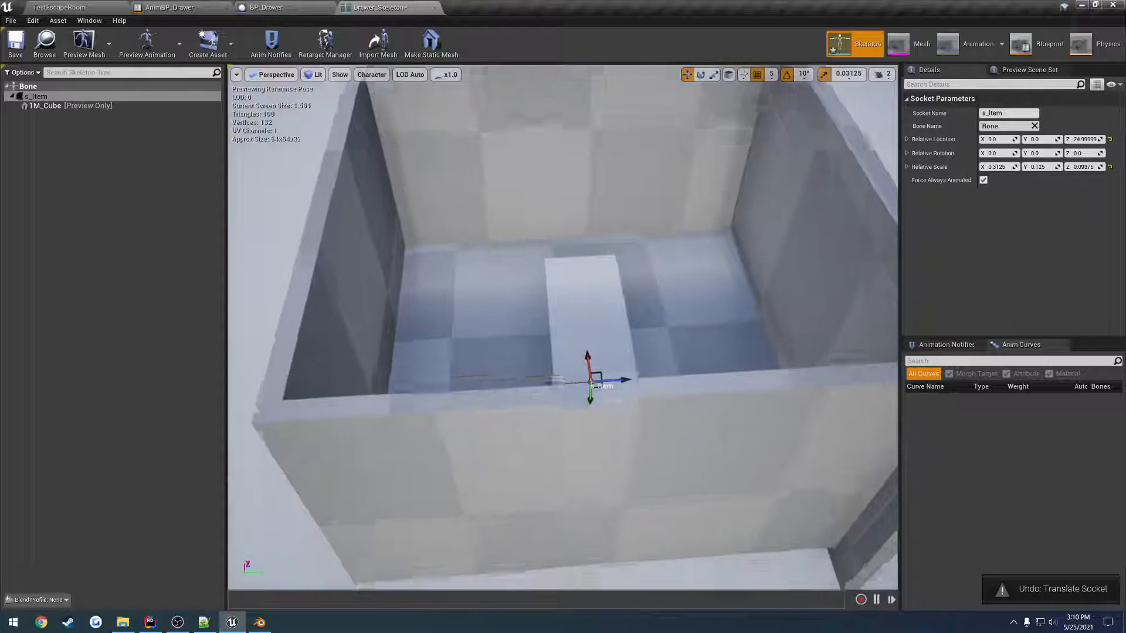
left_click_drag(591, 402, 614, 246)
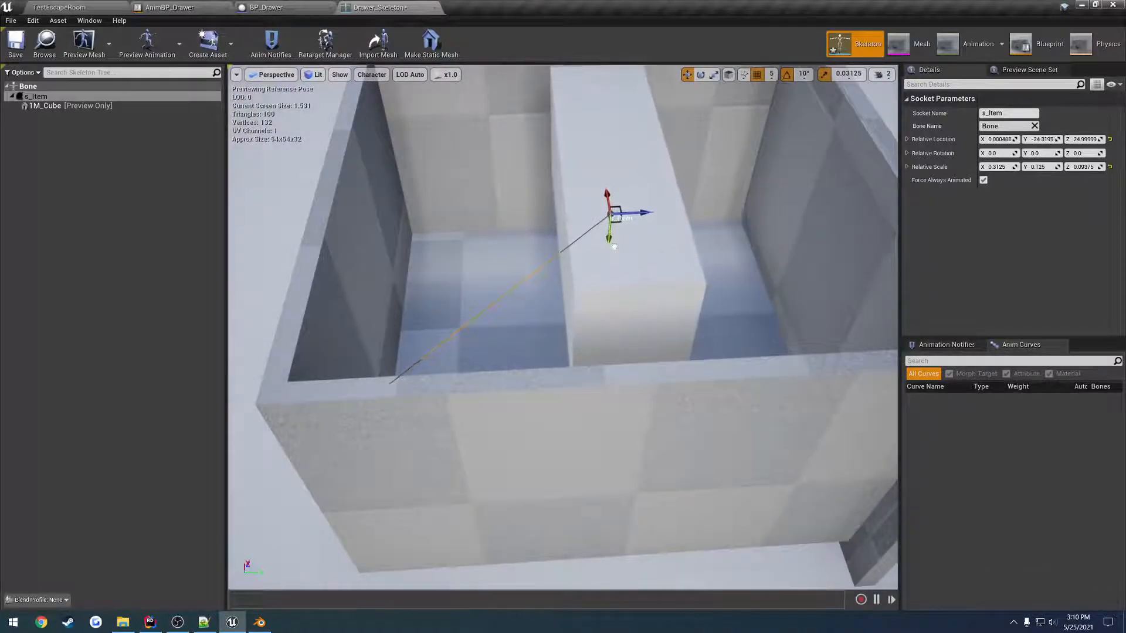
right_click_drag(614, 246, 718, 209)
key("a")
left_click_drag(556, 341, 568, 445)
key("d")
right_click_drag(568, 444, 522, 429)
left_click_drag(589, 453, 617, 440)
key("a")
right_click_drag(616, 439, 718, 437)
Scale the s_Item socket to 0.09375 in X so its preview cube becomes narrower
key("r")
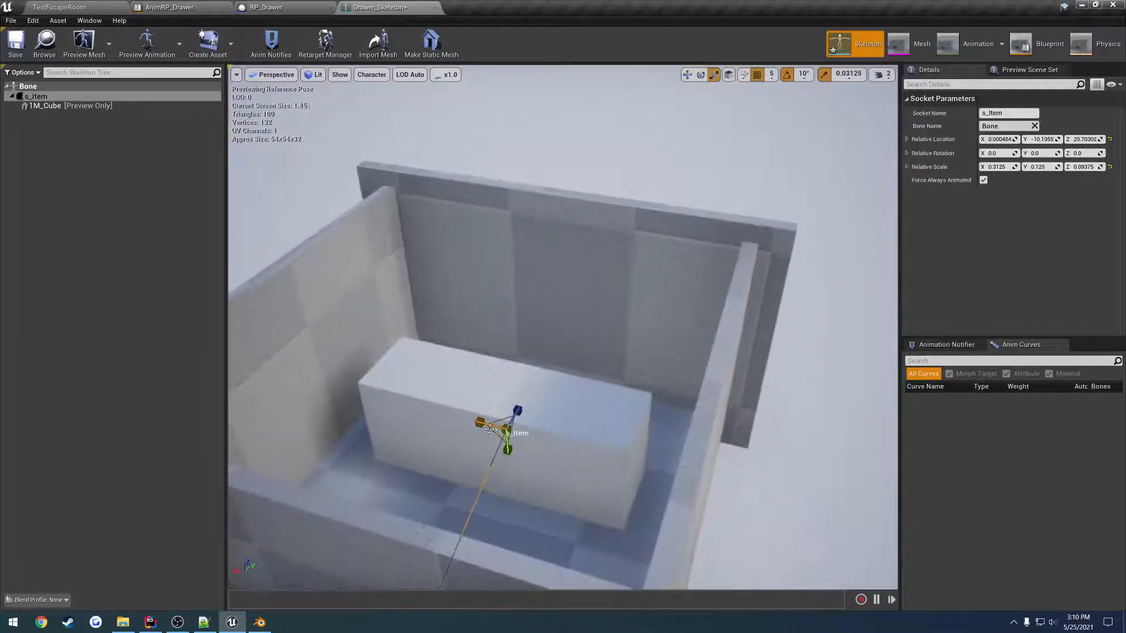
mouse_move(490, 430)
left_mouse_down()
mouse_move(457, 431)
mouse_move(480, 430)
mouse_move(493, 409)
left_mouse_up()
key("a")
right_click_drag(494, 395, 527, 381)
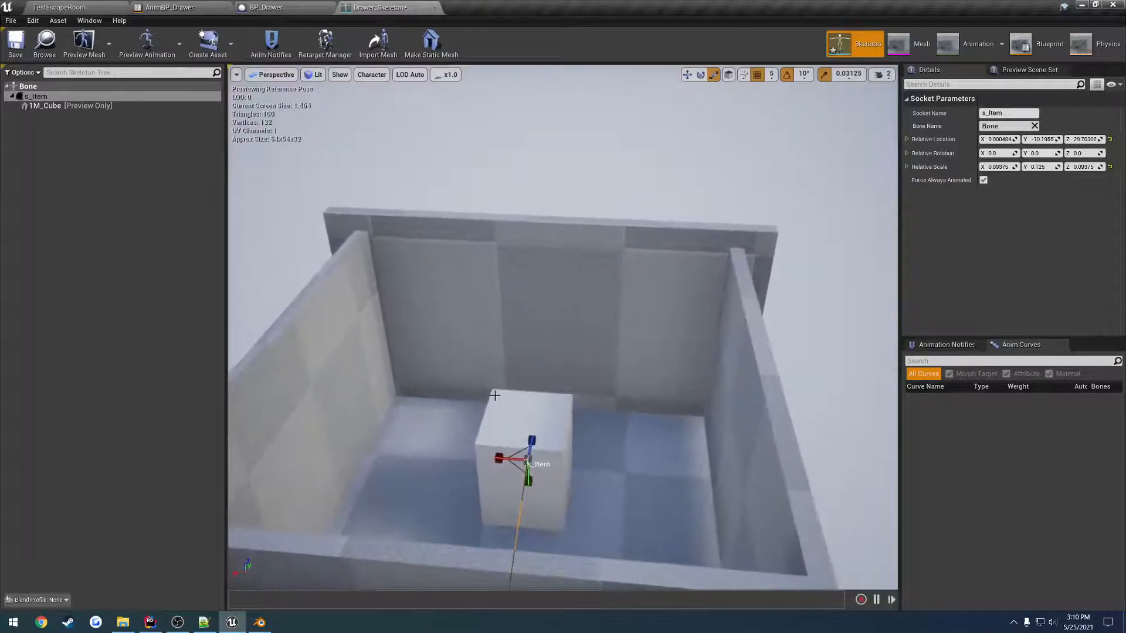
Reset the s_Item socket's relative scale to 1.0 on all axes
left_click(1109, 167)
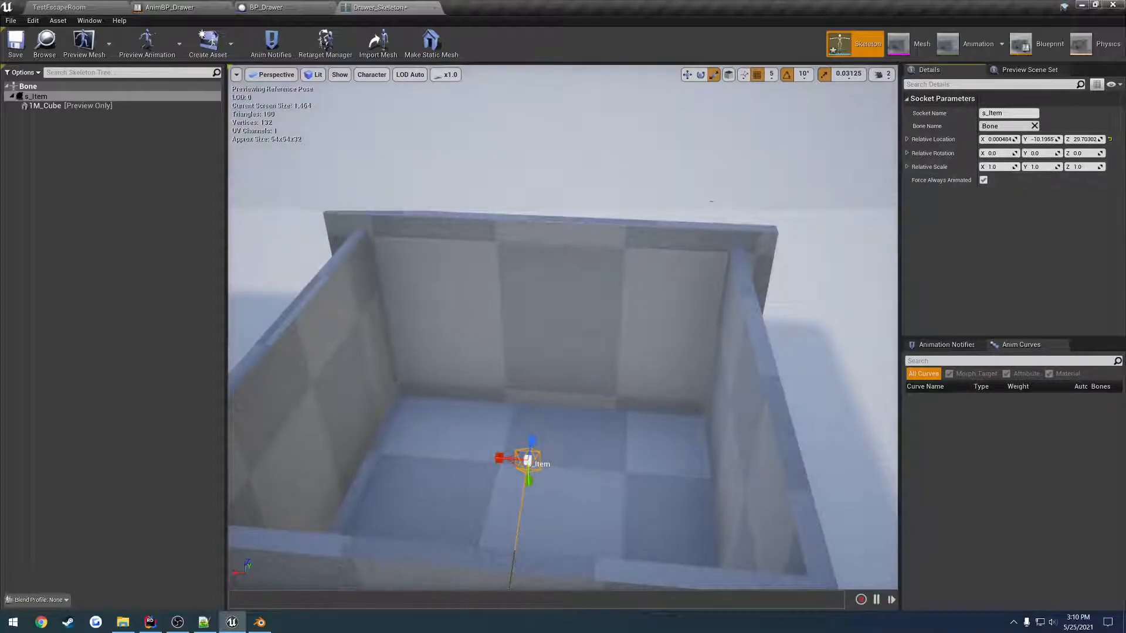
key("s")
right_click_drag(639, 179, 674, 179)
Save and close Drawer_Skeleton, returning to the TestEscapeRoom level
left_click(16, 43)
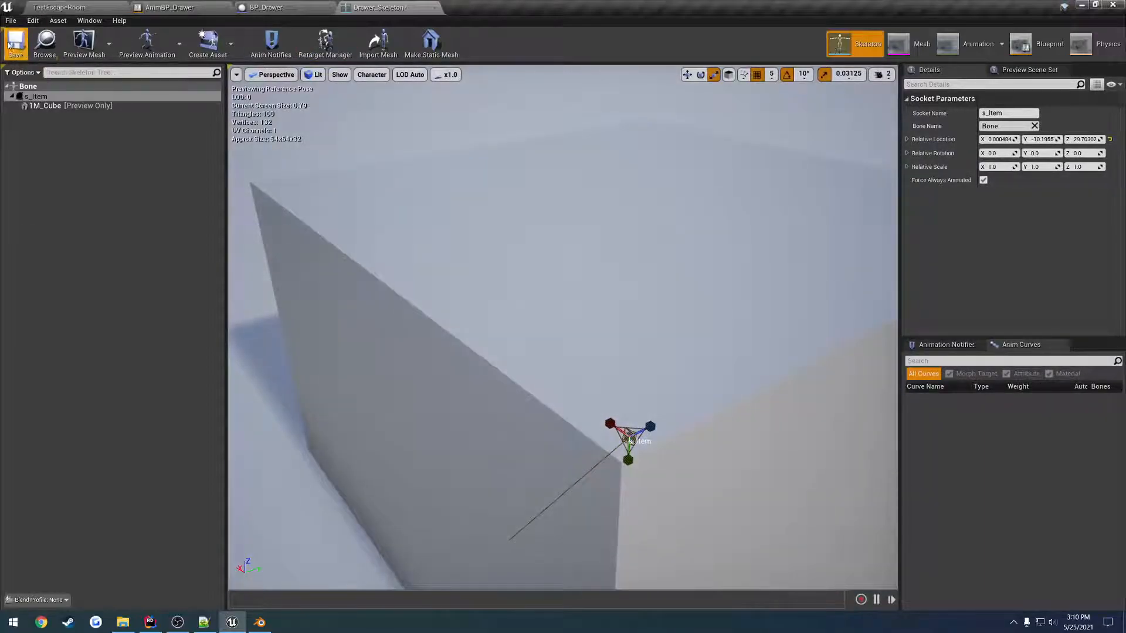
left_click(435, 8)
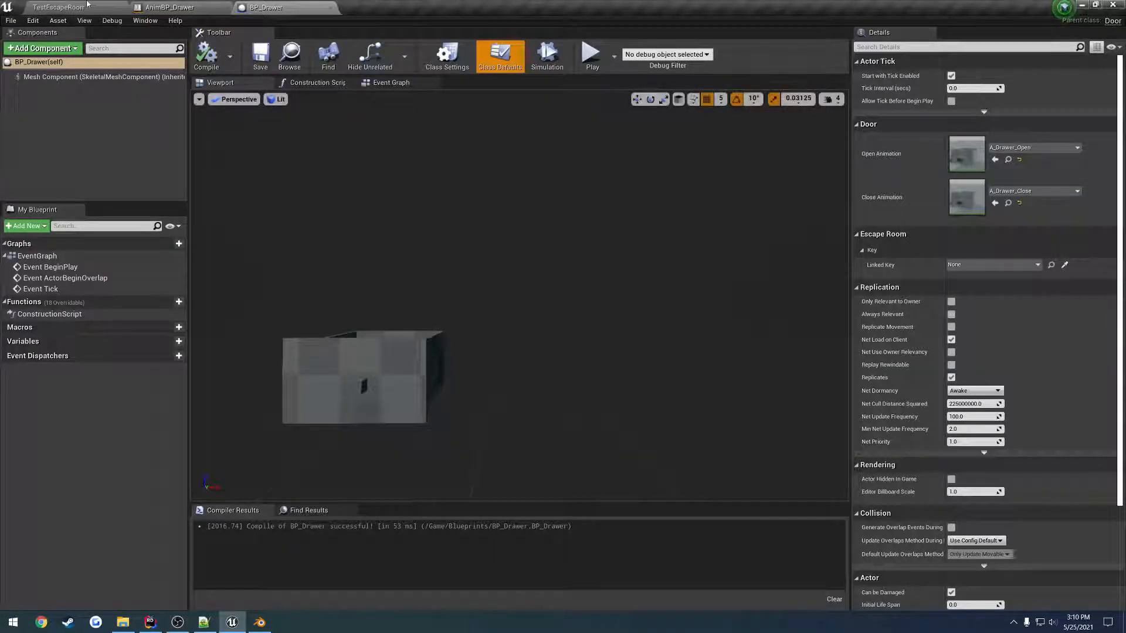
left_click(59, 7)
left_click(656, 201)
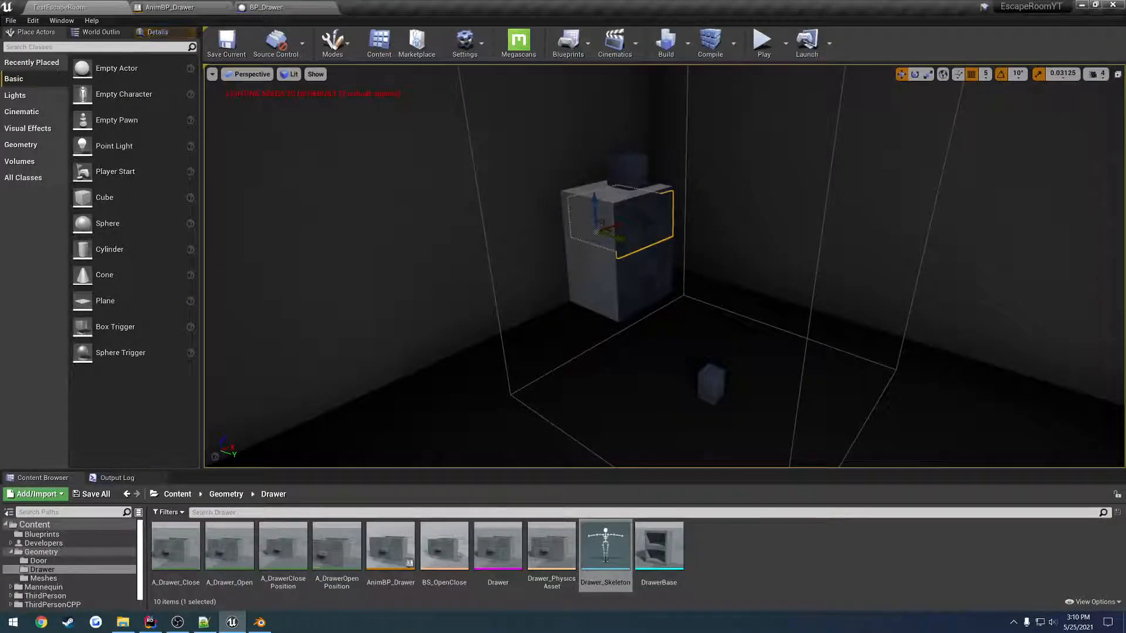
key("w")
right_click_drag(656, 201, 692, 200)
key("d")
key("a")
right_click_drag(604, 258, 640, 265)
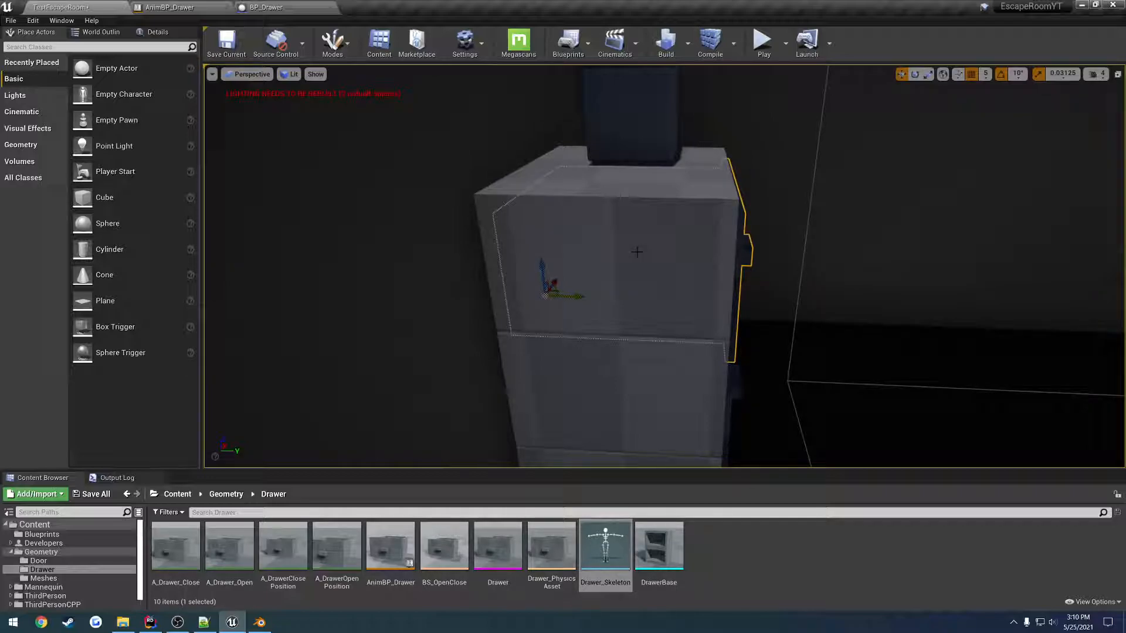
Save all changes to the level and its assets
left_click(10, 21)
left_click(62, 114)
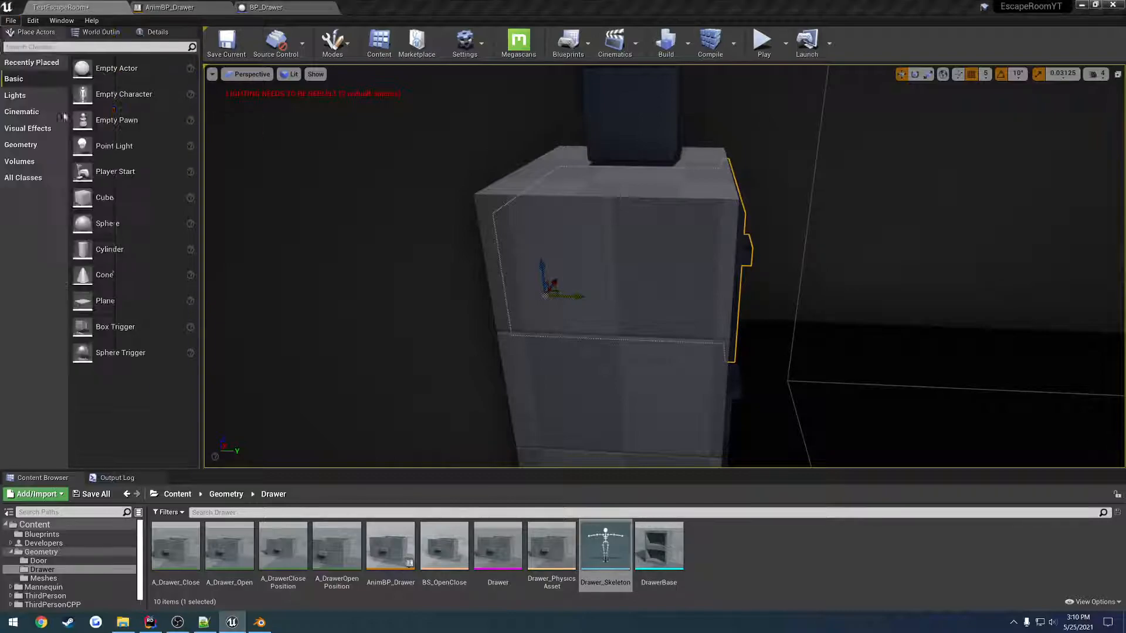
right_click_drag(663, 266, 688, 260)
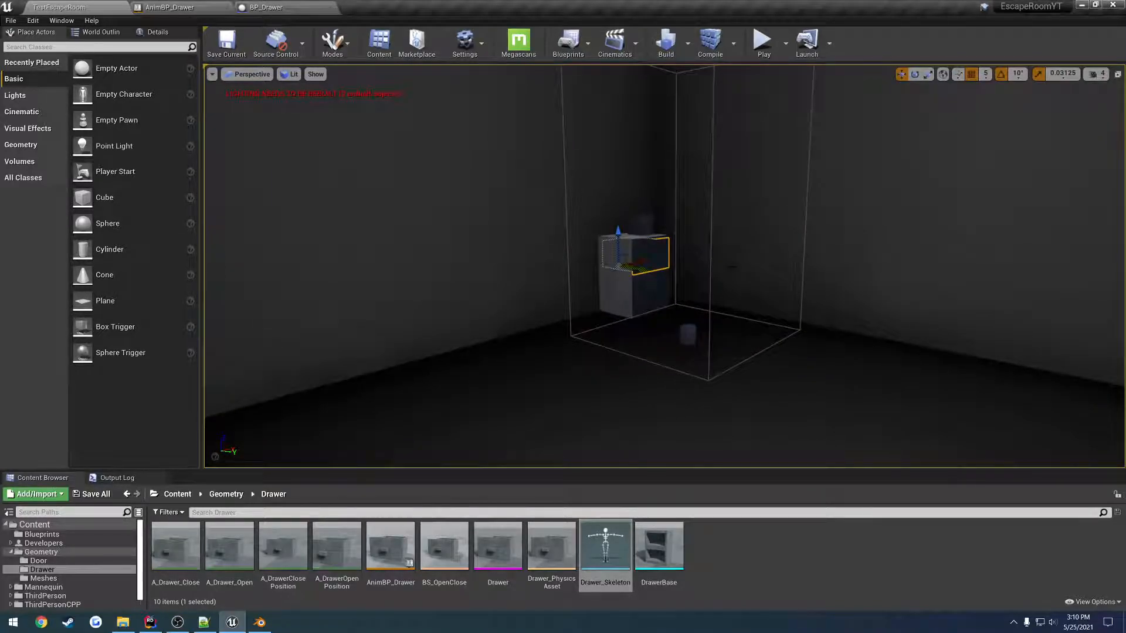